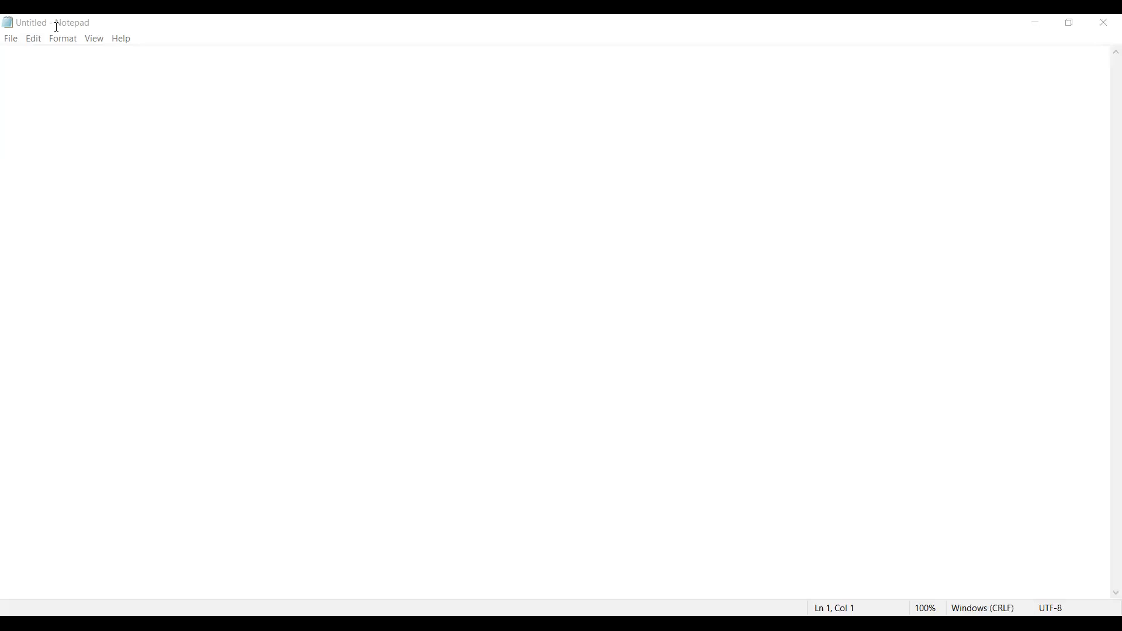
Type the 'Case Study' heading and begin a 'Title' line beneath it.
click(22, 61)
text(Case Study :)
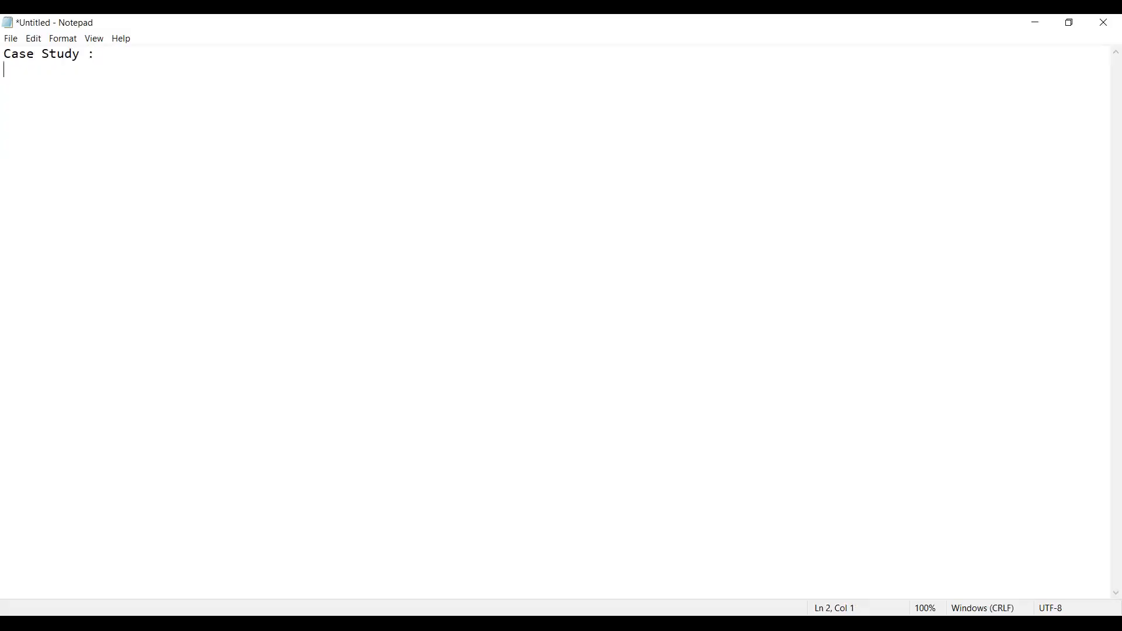
key(Return)
text(Title      :)
key(alt+Tab)
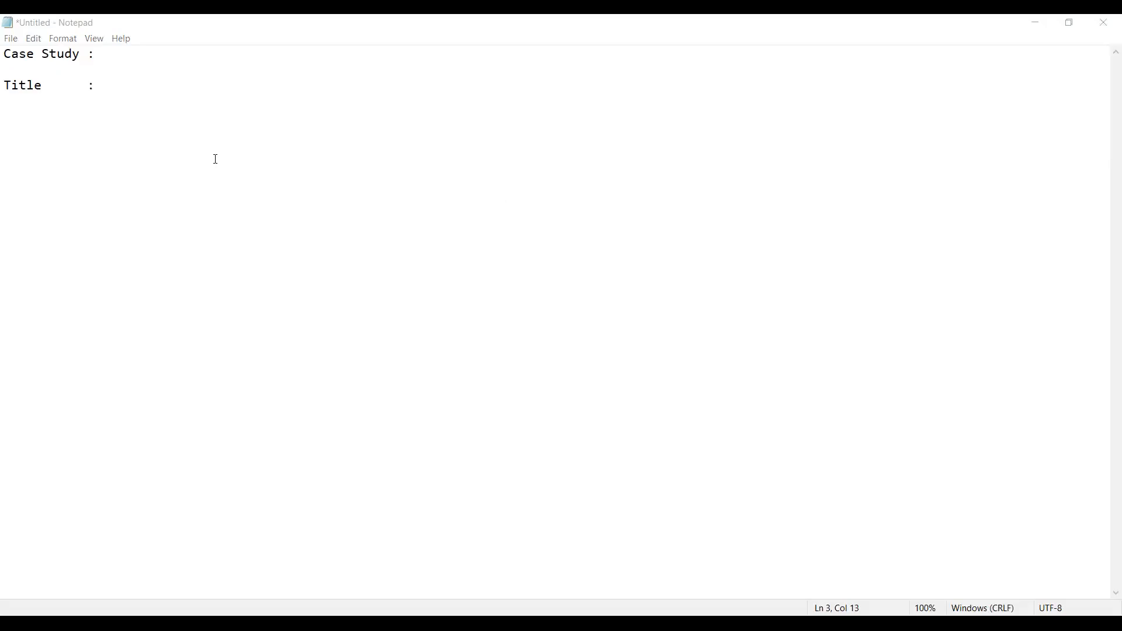
click(100, 88)
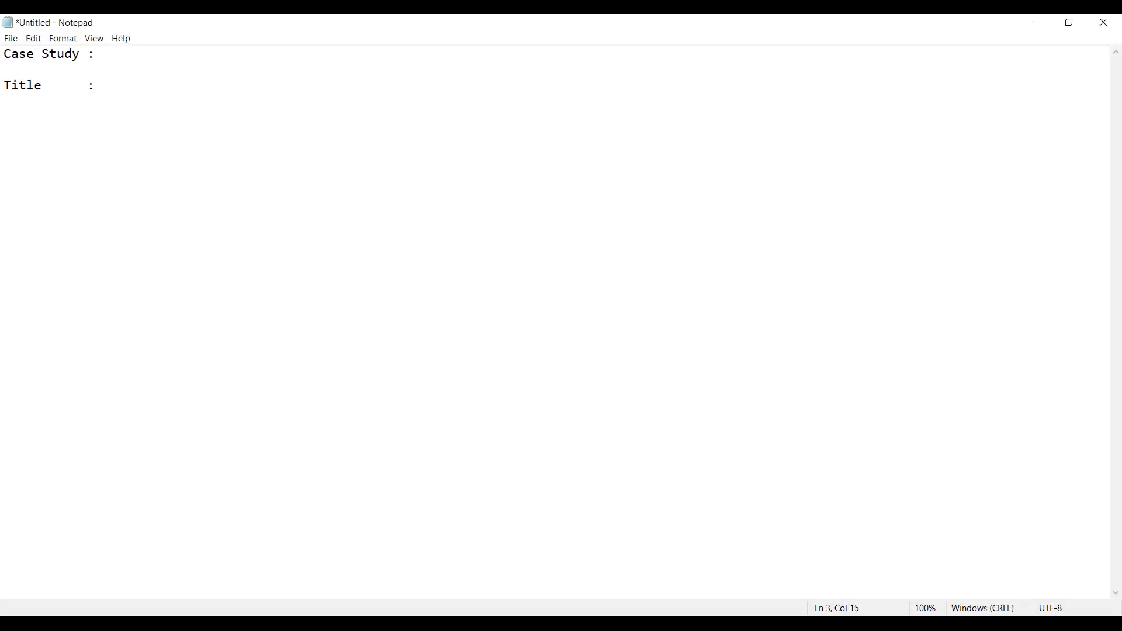
Complete the title 'Copy data from Azure Blob Storage to Azure Data Lake Gen2 Using different formats of files.' plus a dashed rule.
text(Copy Data From)
key(BackSpace)
key(BackSpace)
key(BackSpace)
key(BackSpace)
key(BackSpace)
key(BackSpace)
key(BackSpace)
key(BackSpace)
key(BackSpace)
key(BackSpace)
text(data from Azur)
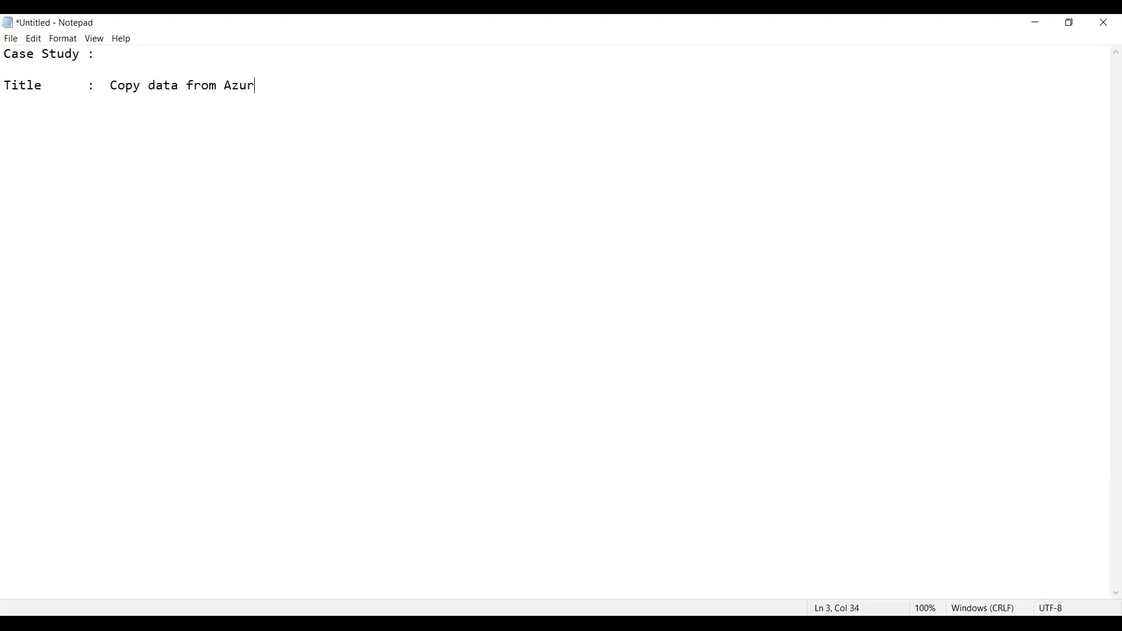
text(e Blob Storage )
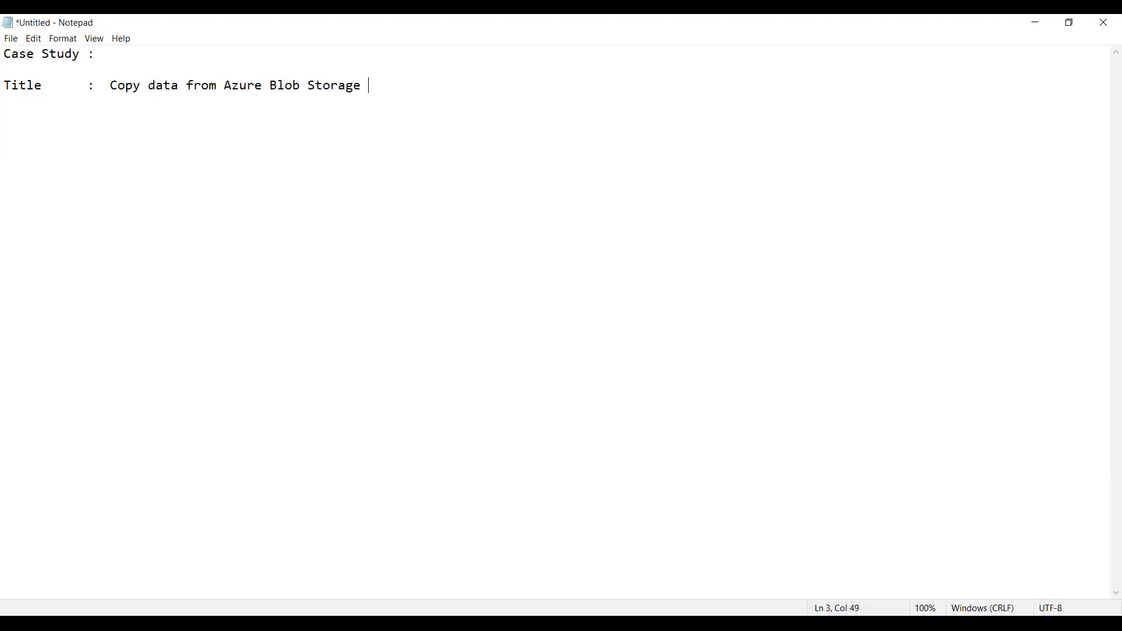
text(to Azure Data lk)
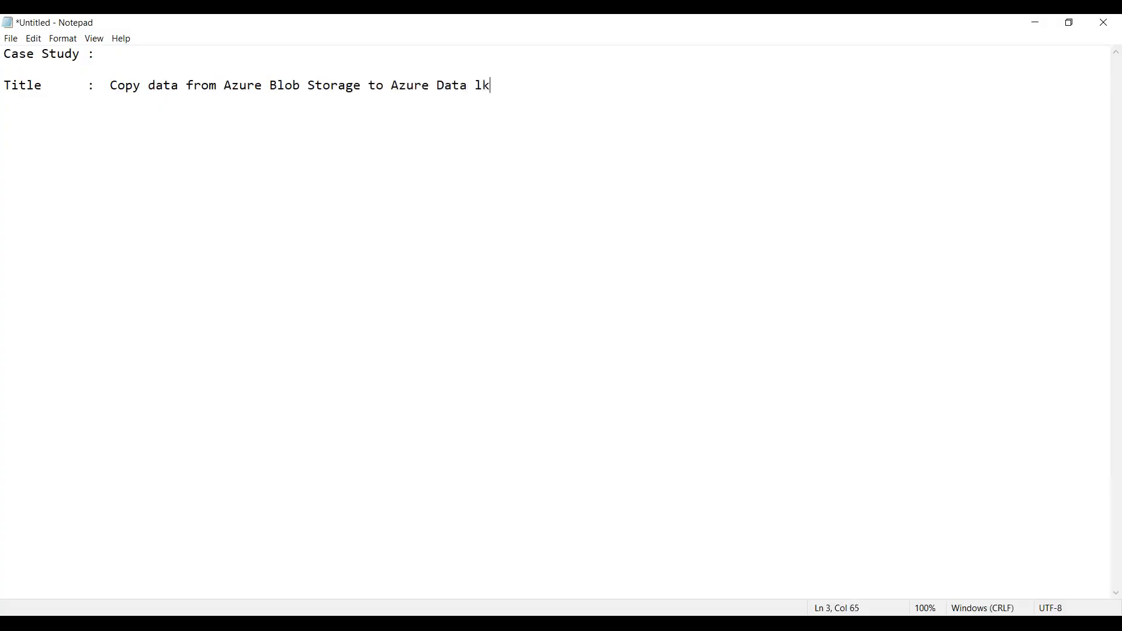
key(BackSpace)
text(ake)
click(96, 86)
key(Delete)
text(gen2)
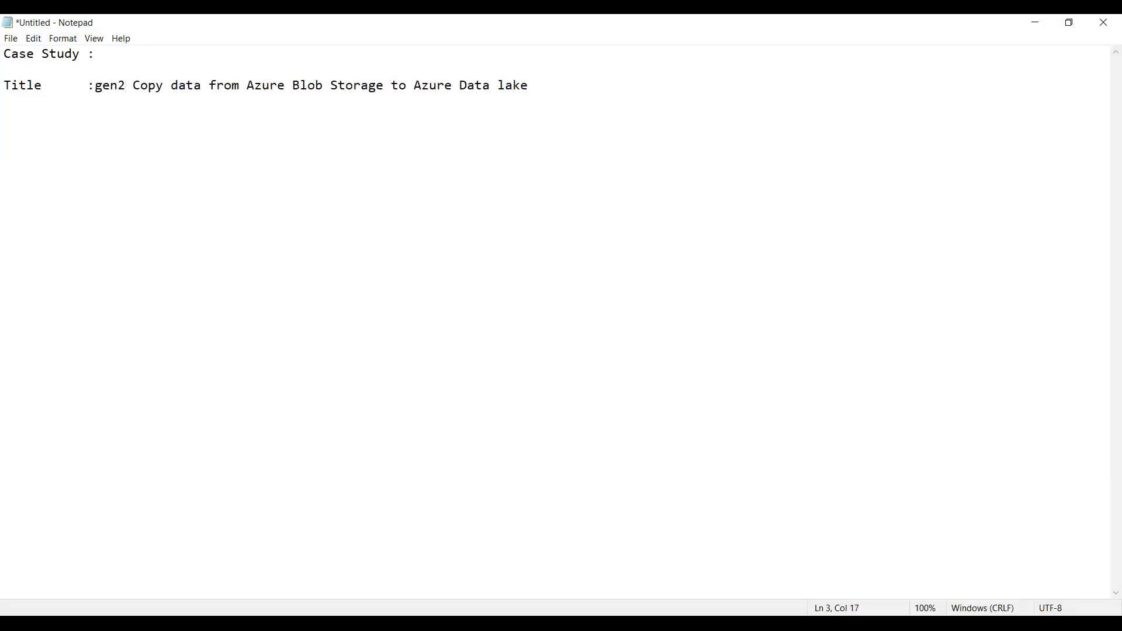
key(BackSpace)
key(BackSpace)
key(BackSpace)
key(BackSpace)
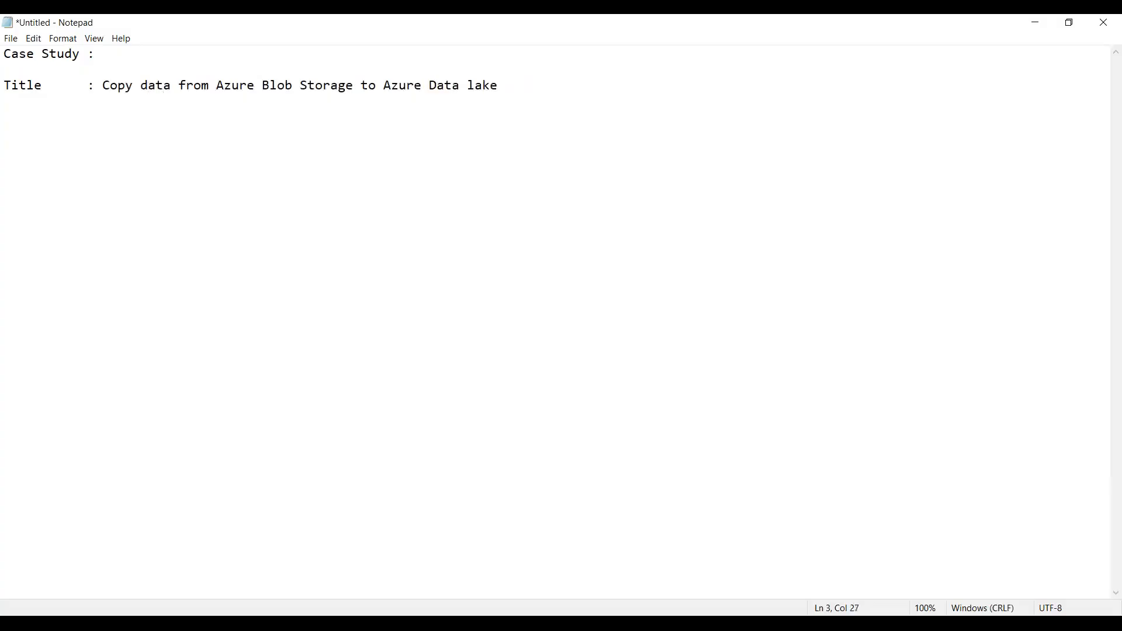
key(Right)
key(Right)
key(Right)
key(Right)
key(Right)
key(Right)
key(Right)
key(Right)
key(Right)
key(Right)
key(Right)
key(Right)
key(Right)
key(Right)
key(Right)
key(Right)
key(Right)
key(Right)
key(Right)
key(Right)
key(shift+Left)
text(Lake Gen2 Using different)
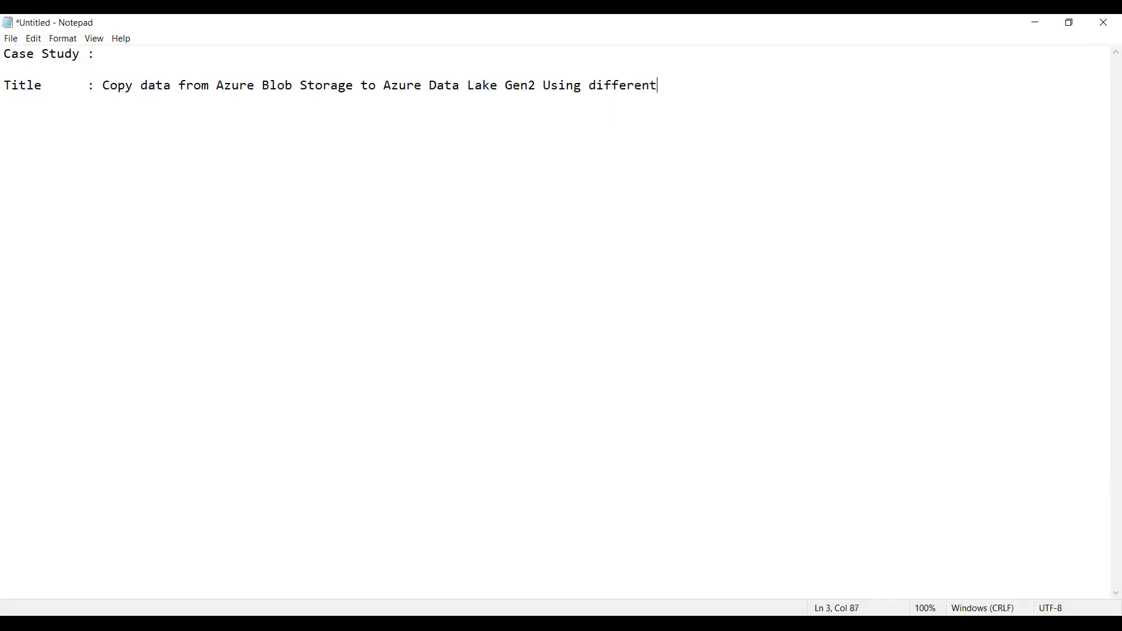
text( formats of files. )
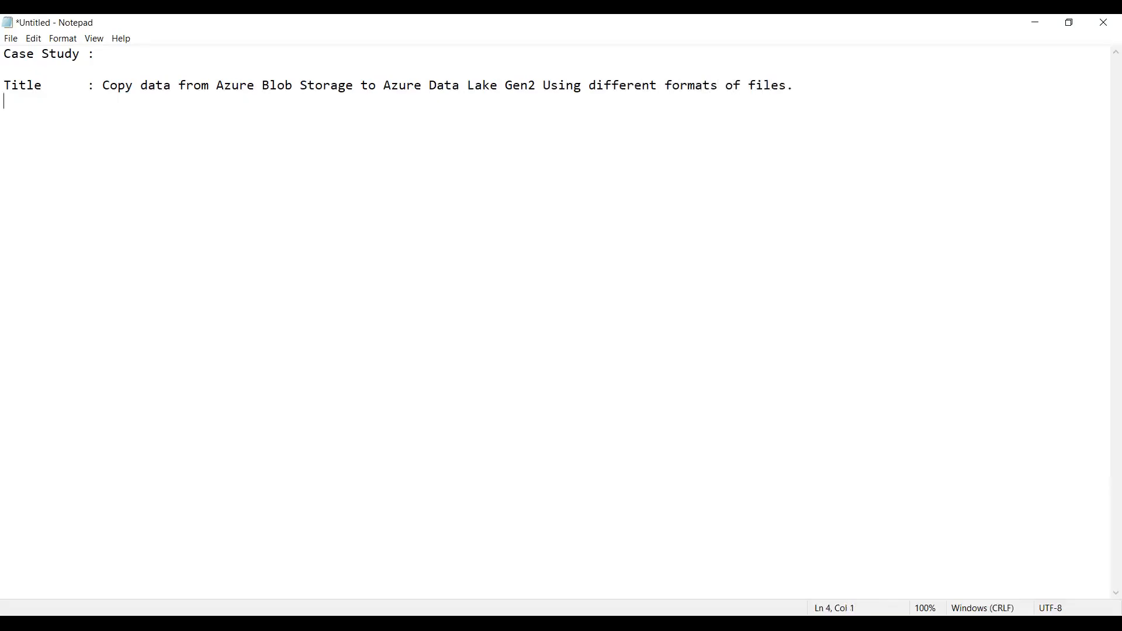
text(--------------------------------------------------------------------------------------------------------)
Trim the dashed rule and add a 'Specification:' heading underlined with dashes.
key(BackSpace)
key(Return)
key(Return)
text(Specifi)
text(catio)
text(n: )
text(-)
text(------------)
key(Return)
text(A)
key(BackSpace)
Correct the heading to 'Specifications:' and add 'Source Data Storage : Azure Blob Storage'.
key(Up)
key(Up)
key(Up)
key(Up)
key(Down)
key(Return)
key(Right)
key(Right)
key(Right)
key(Right)
key(Right)
key(Right)
key(Right)
key(Right)
key(Right)
key(Right)
key(Right)
key(Right)
text(s: -)
key(Return)
text(Sou)
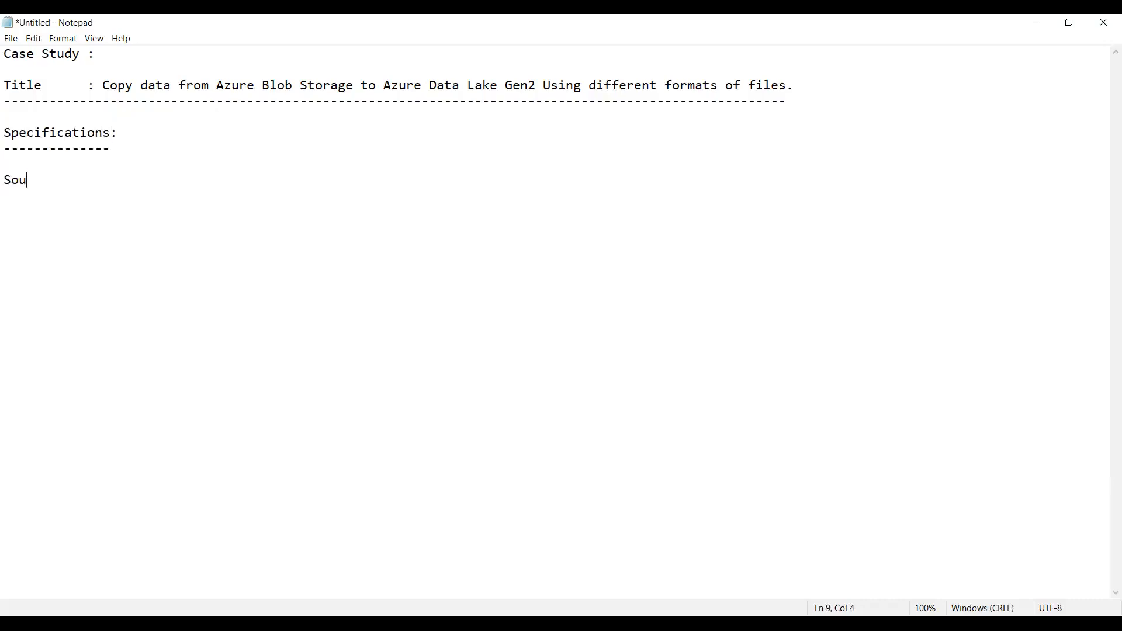
text(rce Data Storage : Azure Blob Storage)
List the source files as 'Files : Json,' followed by Csv and XMl lines.
key(Return)
key(Return)
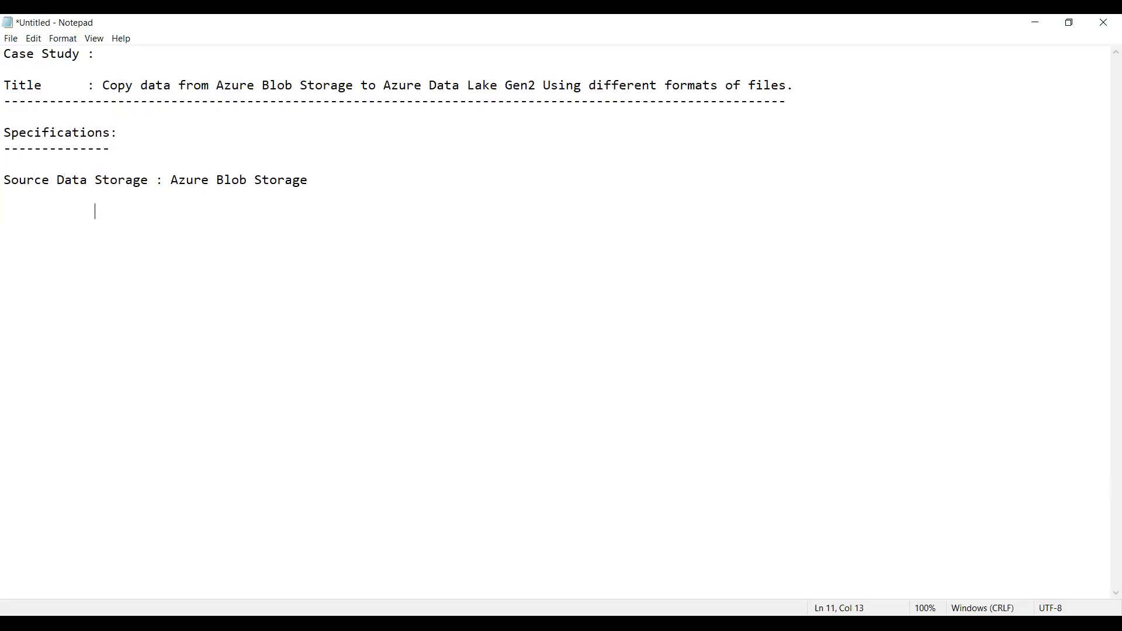
text(Files   : Json,)
key(Return)
text(Csv)
key(Return)
text(XMl)
Add the line 'Sink Data Storage : Azure Data Lake Gen2'.
key(Return)
text(Sinl)
key(BackSpace)
text(k Data Storage  )
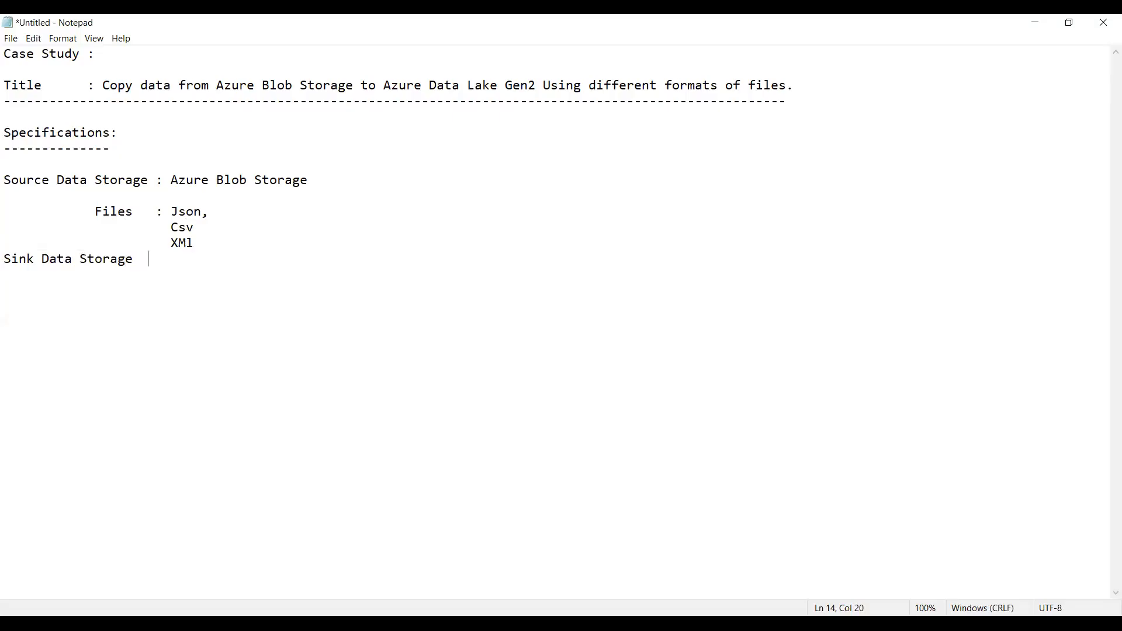
text( : Azure Data Lake Gen2)
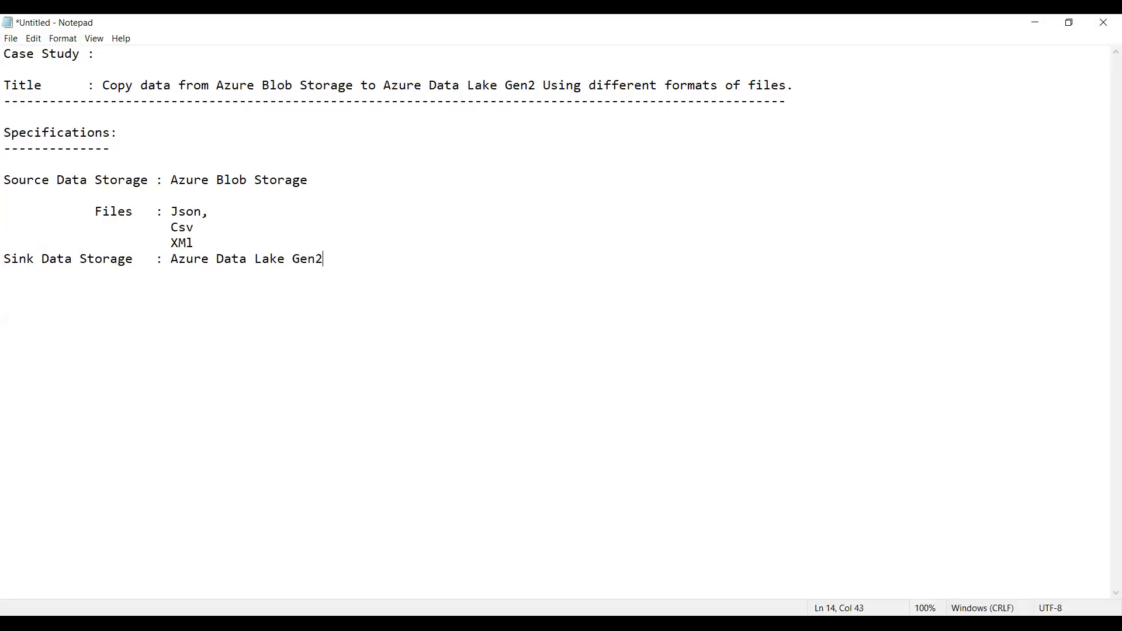
key(Return)
key(Return)
Add dashed rules below the sink entry and under the Specifications section.
key(Down)
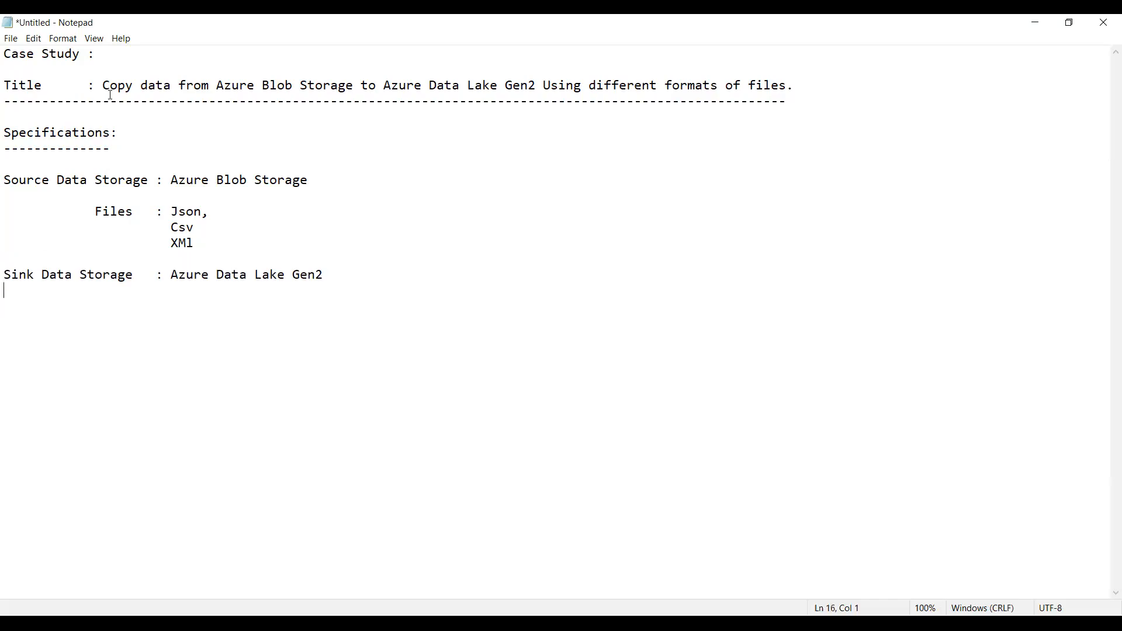
text(-------------------------------------------)
key(Home)
key(Up)
key(Up)
key(Up)
key(Up)
key(Up)
key(Up)
key(Up)
text(-------------------------------------------)
Search for portal.azure.com from the Zoom tab's address bar, then close that tab.
key(alt+Tab)
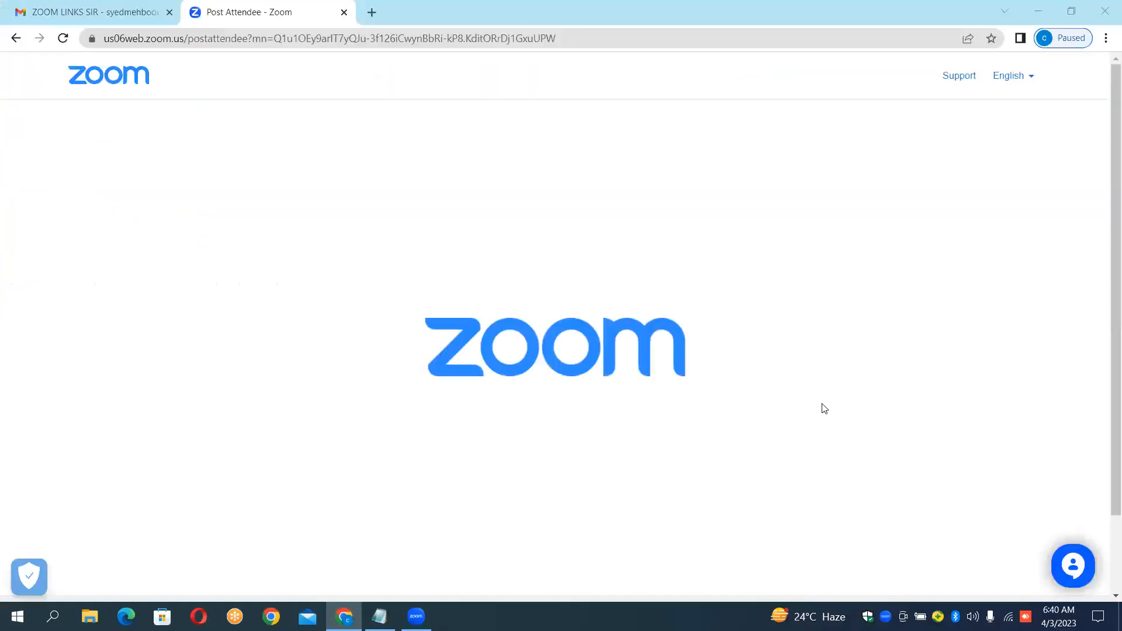
click(414, 39)
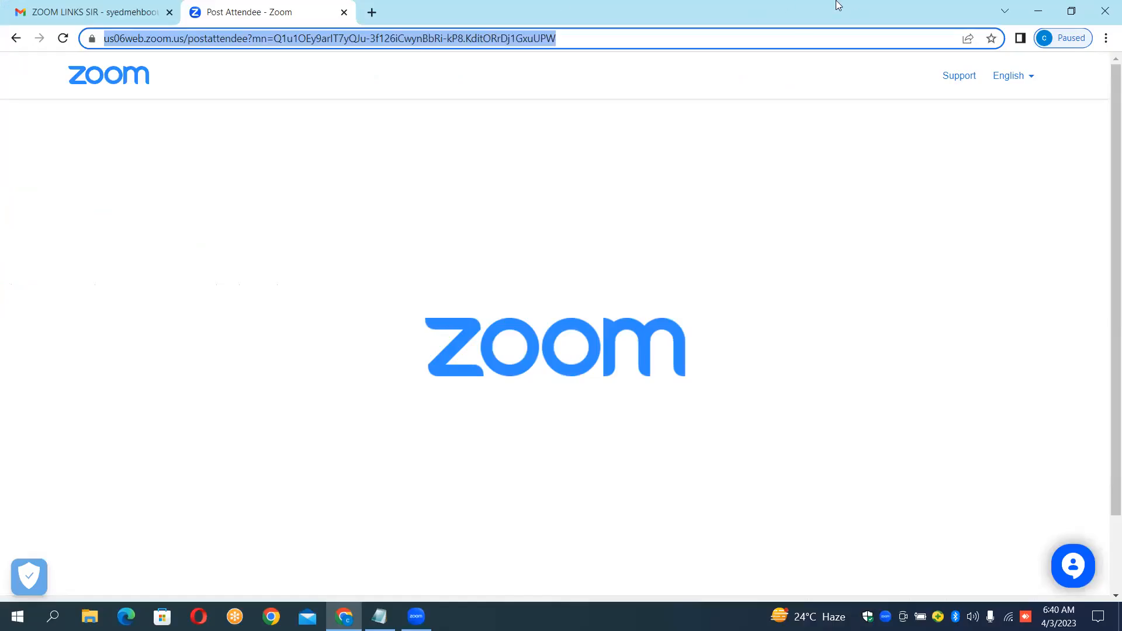
text(port)
key(Delete)
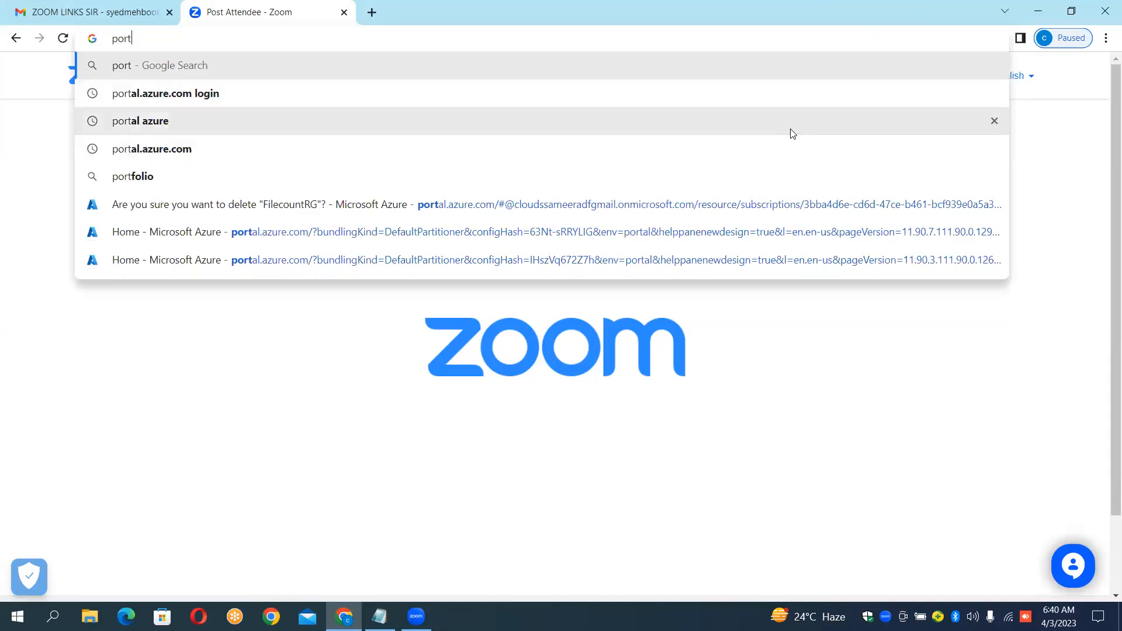
key(Down)
key(Down)
key(Down)
key(Return)
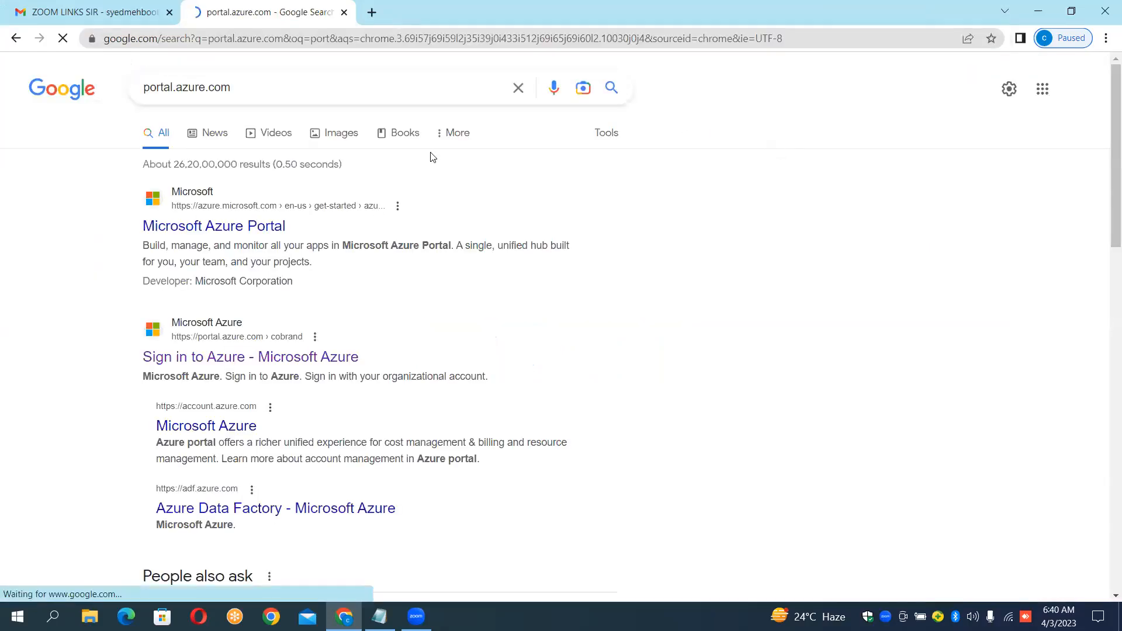
click(344, 13)
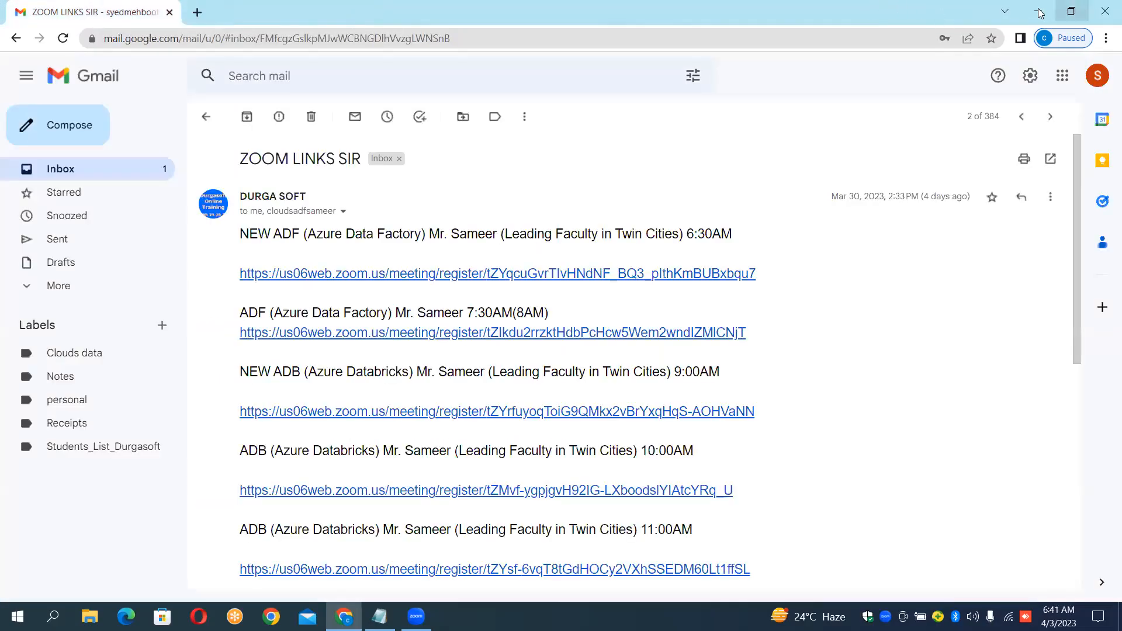
Launch a maximized Chrome window under the CLOUDS ADF profile from the profile picker.
click(1040, 12)
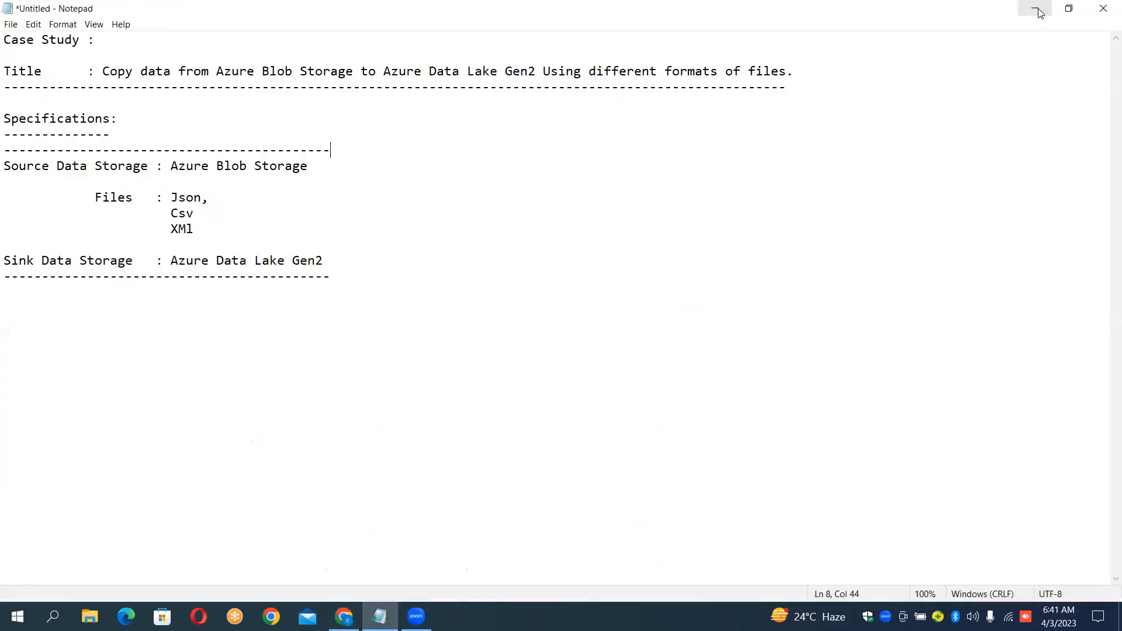
click(271, 617)
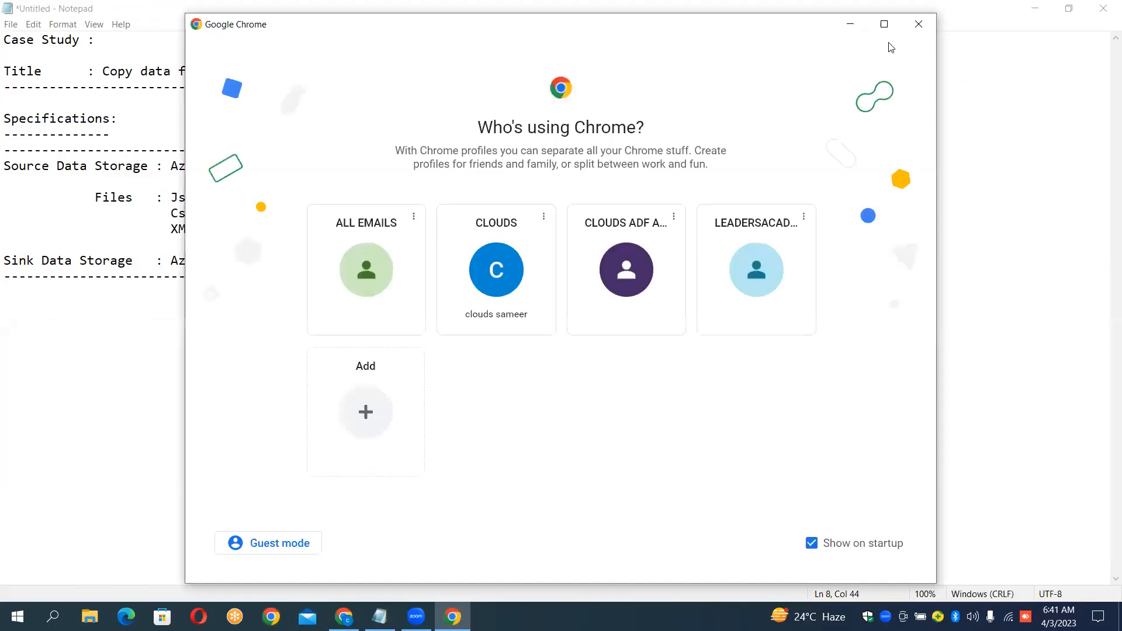
click(885, 24)
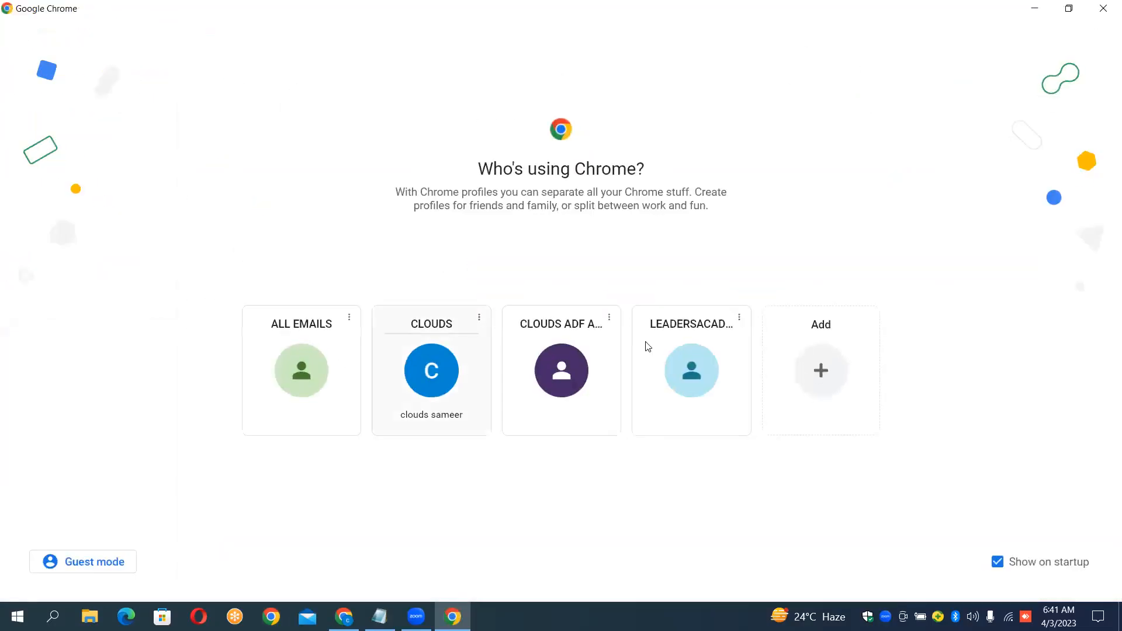
click(603, 374)
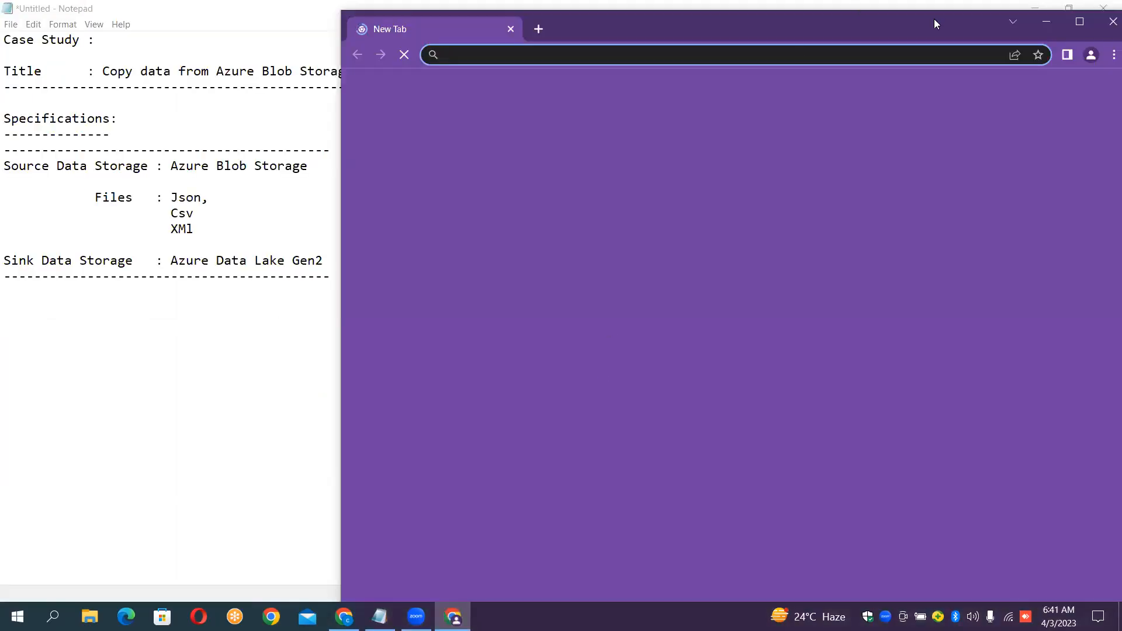
click(1080, 22)
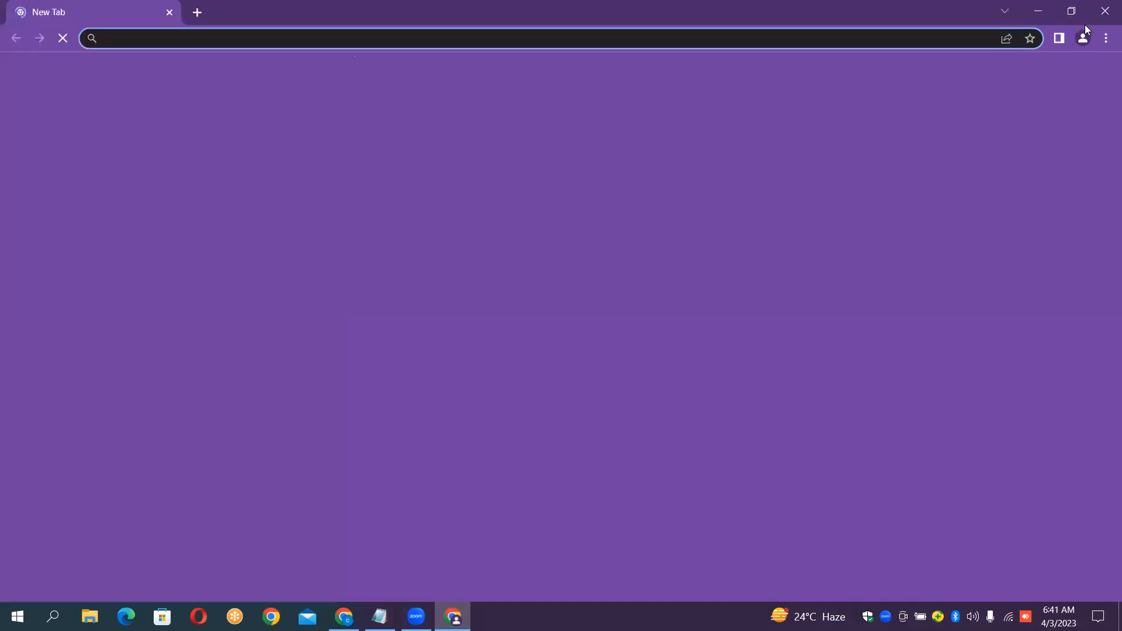
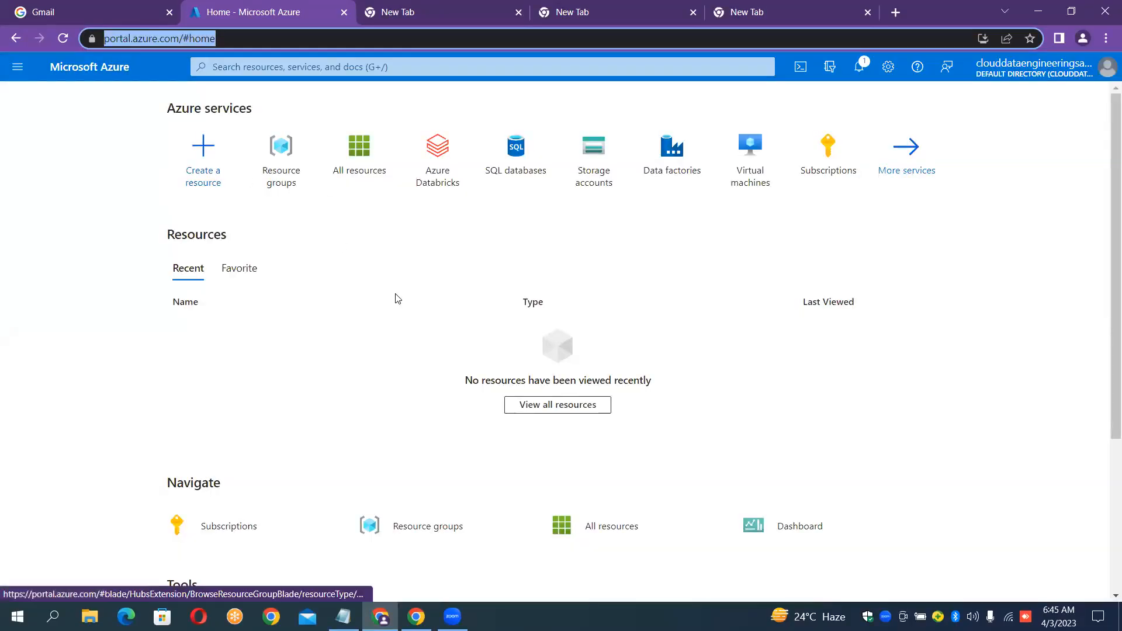
Open the empty Resource groups list and start a new resource group.
click(286, 301)
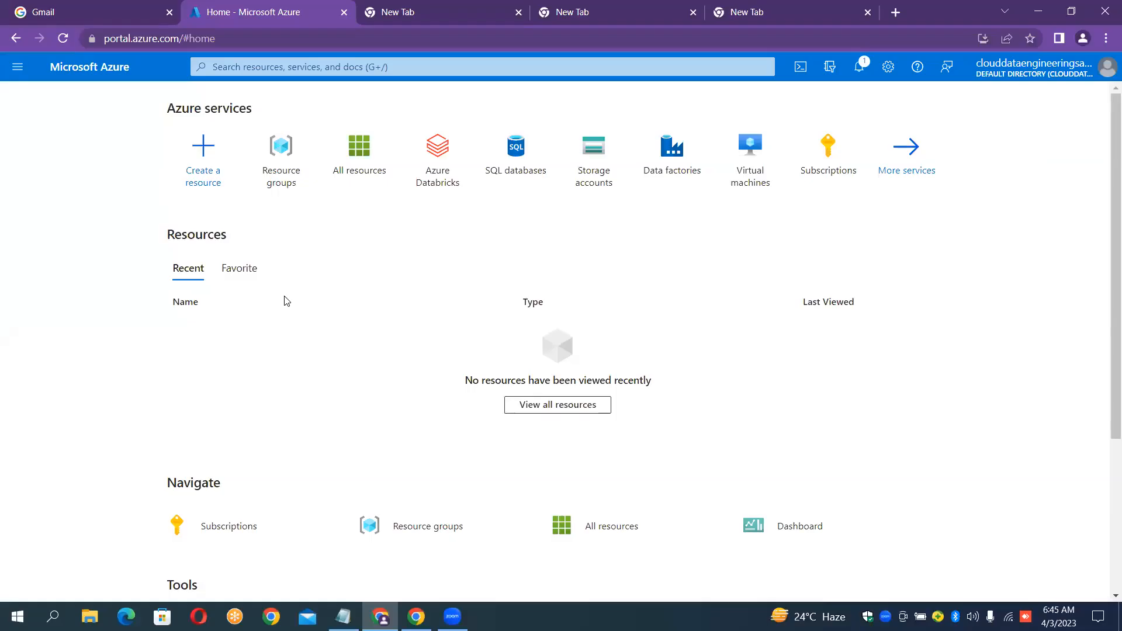
click(287, 138)
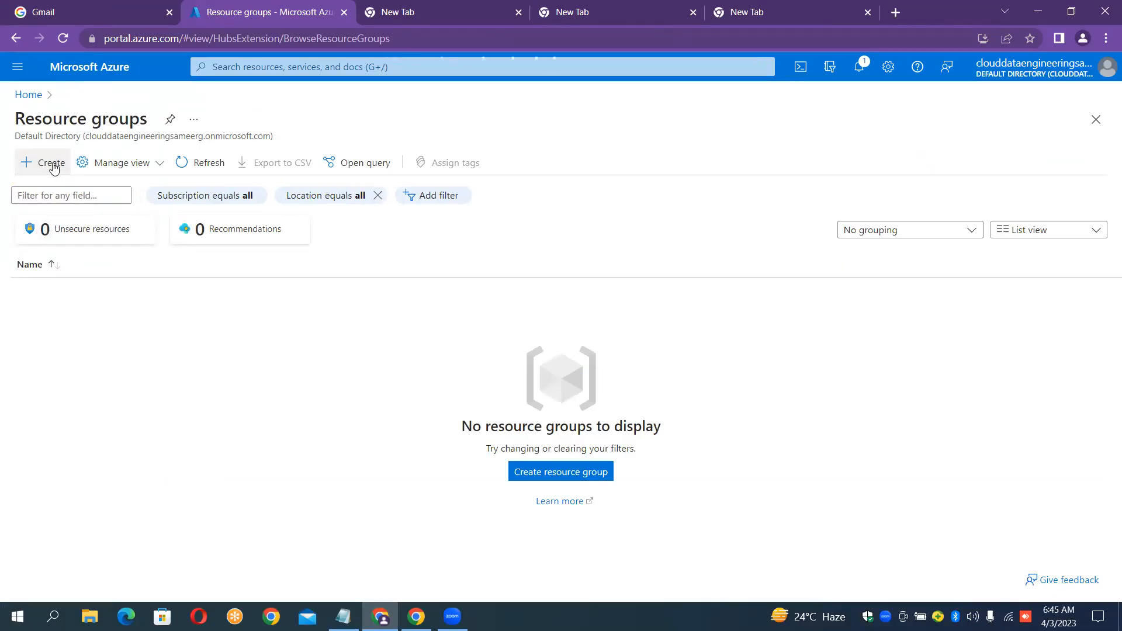
click(53, 167)
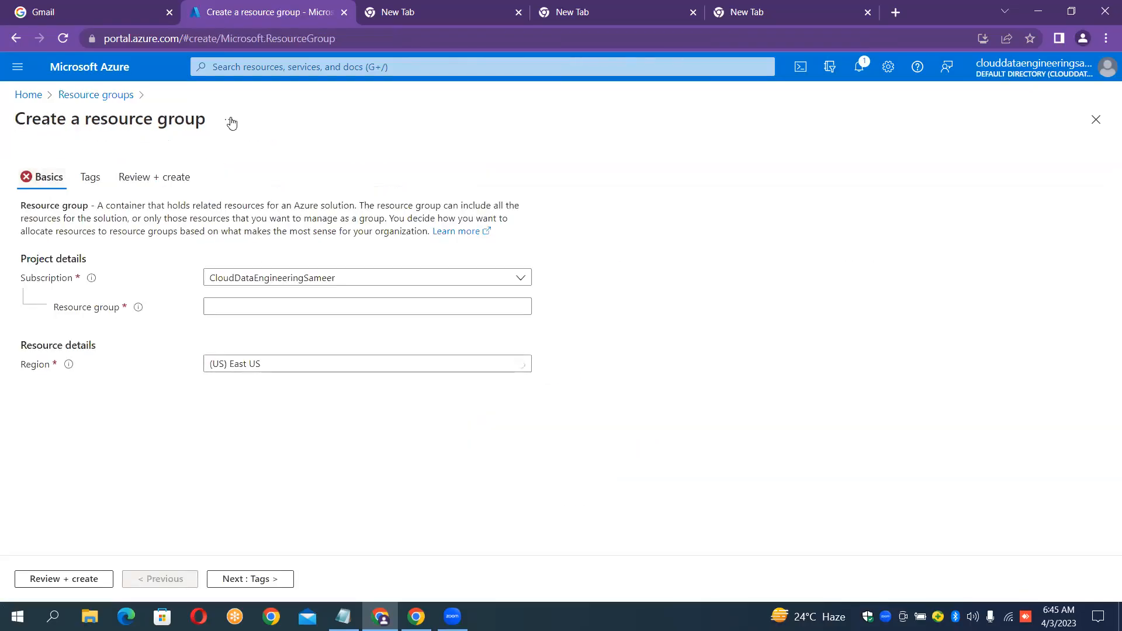
Create resource group ReadingMutipleFIleWithDifferentFormtaRG in East US through Review + create.
click(345, 303)
click(346, 303)
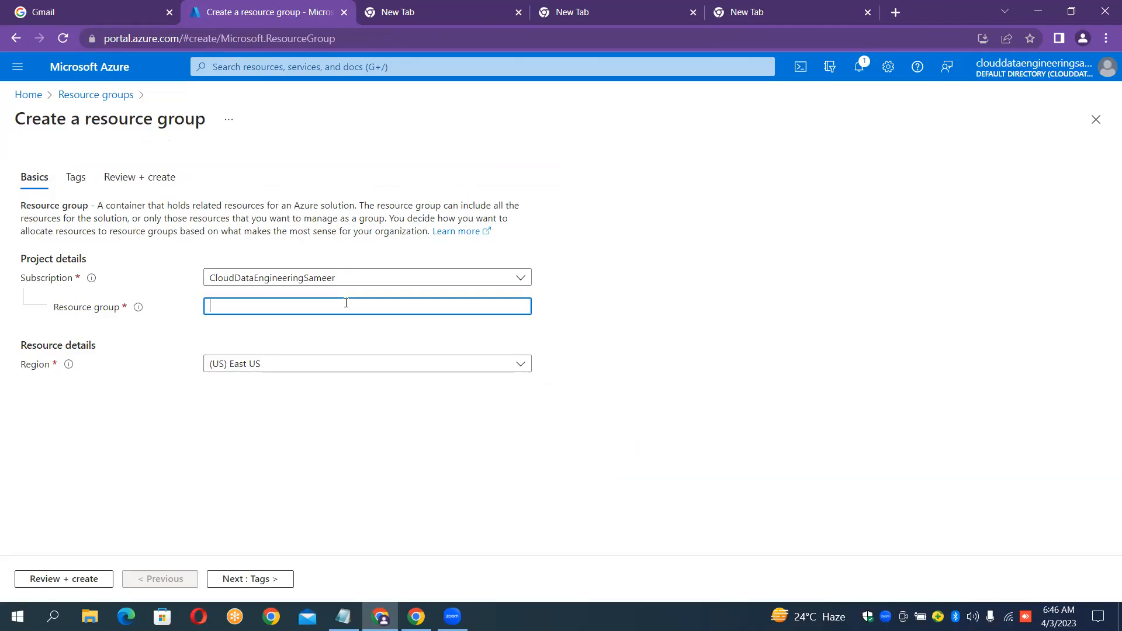
text(ReadingM)
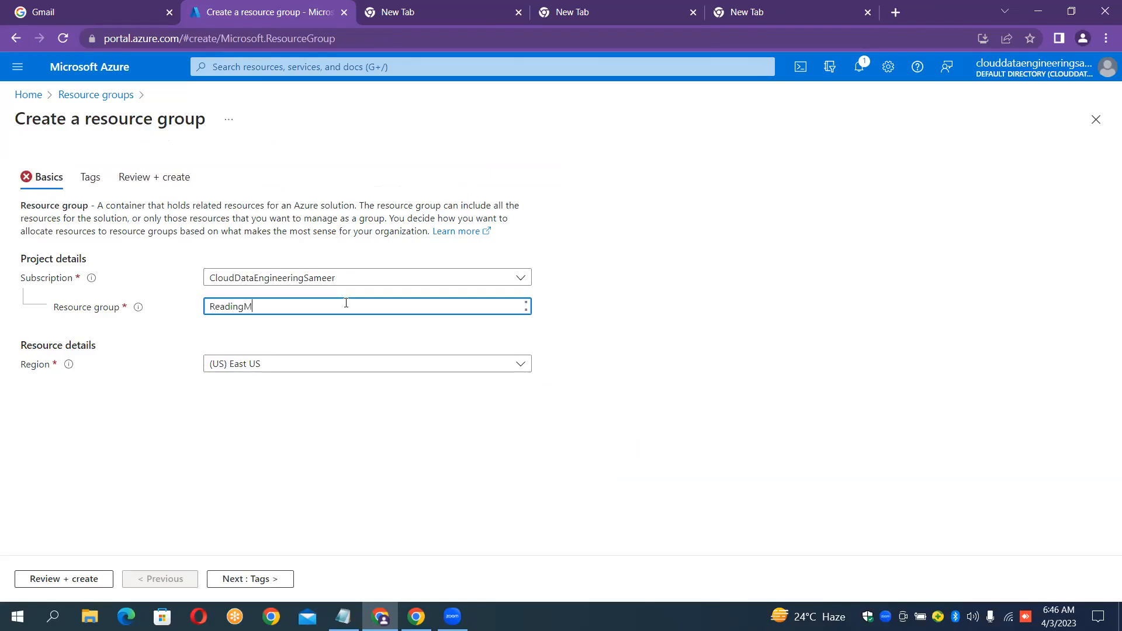
text(utipleFIleWithDifferentForm)
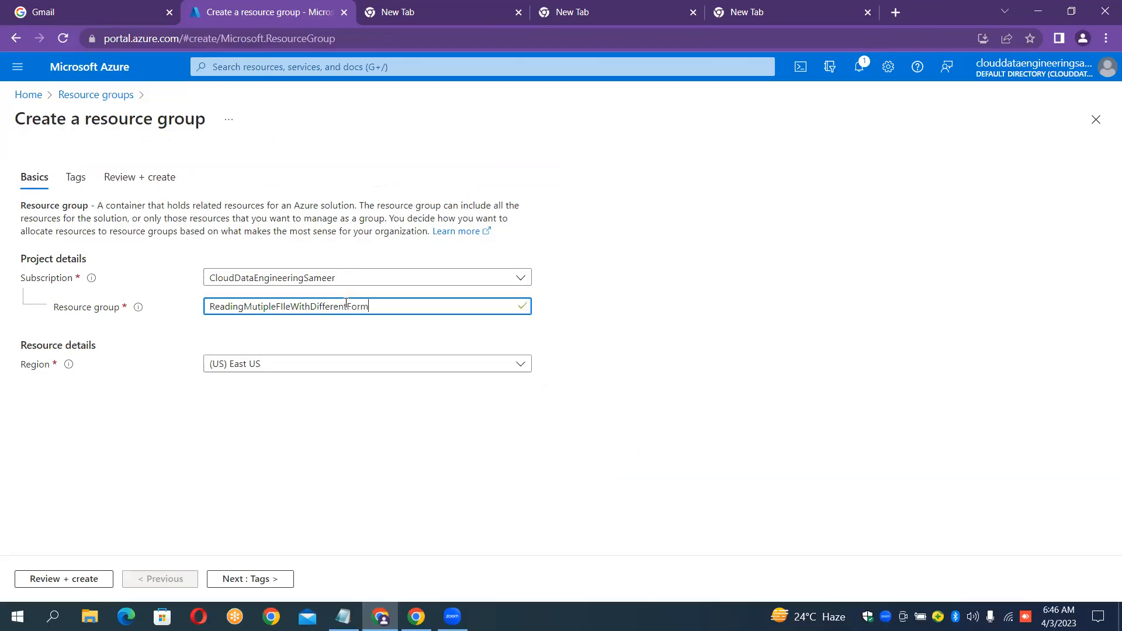
text(taRG)
click(63, 577)
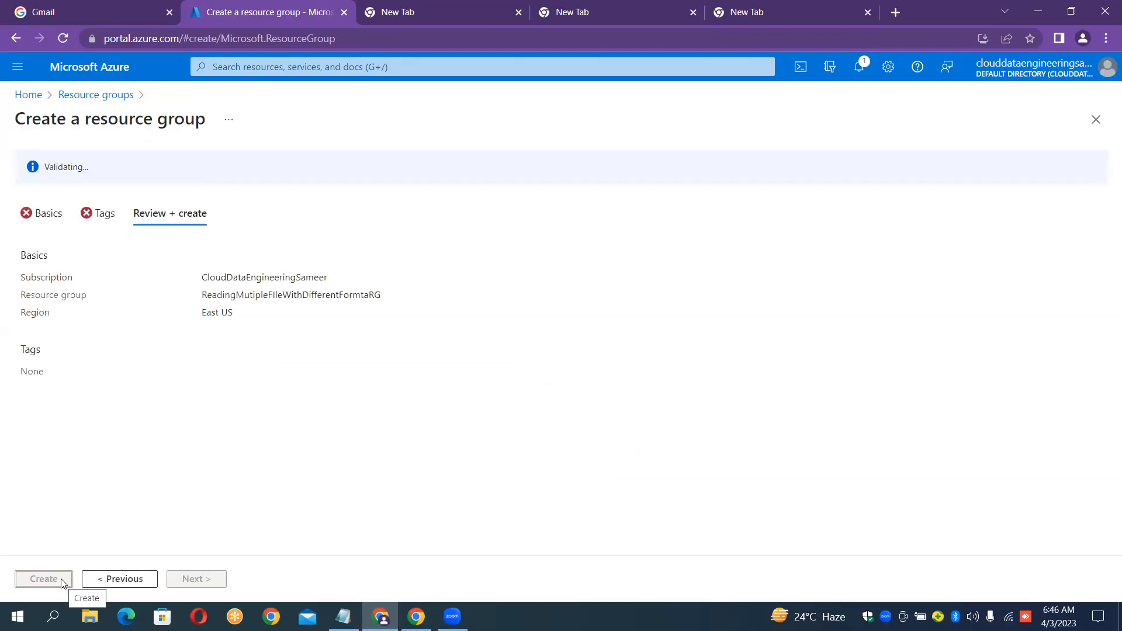
click(62, 581)
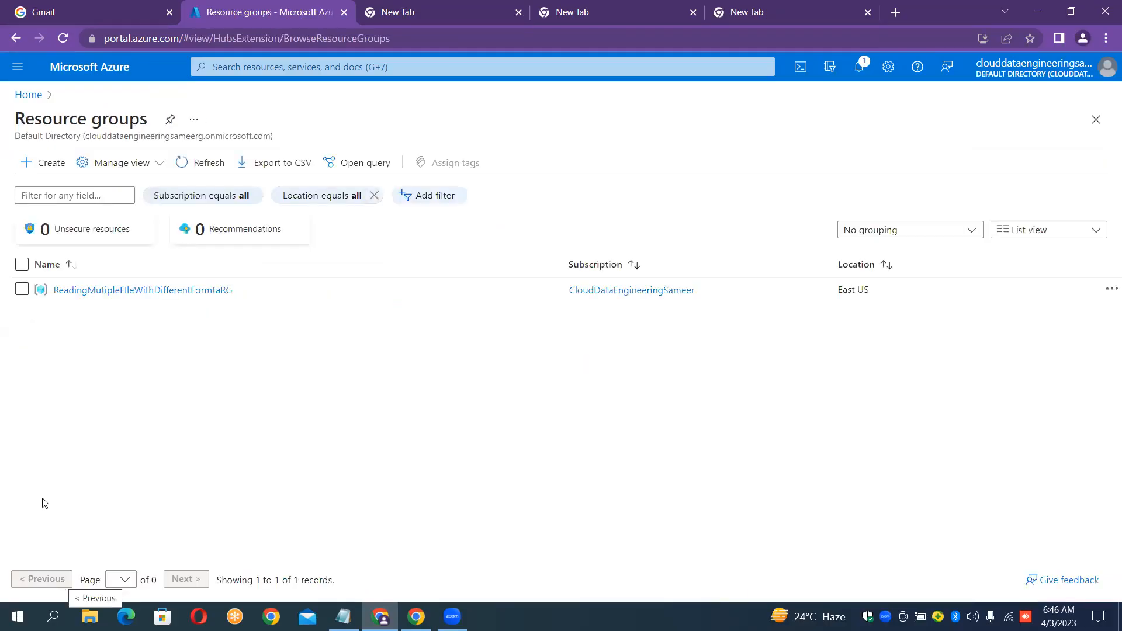
Show the empty ReadingMutipleFIleWithDifferentFormtaRG overview with the resource group list collapsed.
click(195, 290)
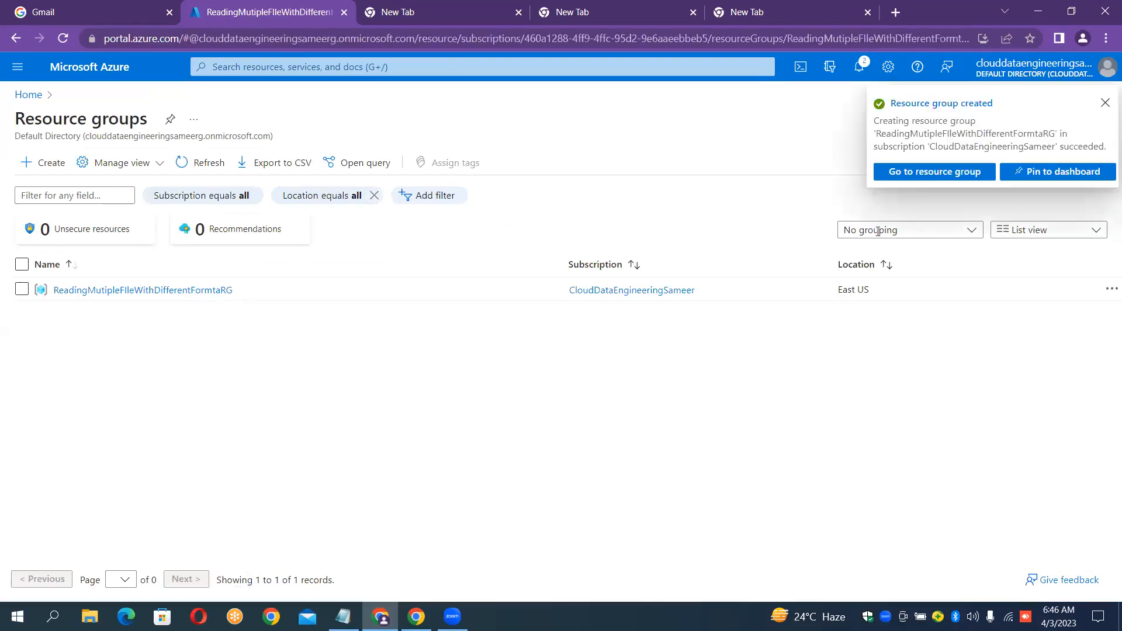
click(934, 177)
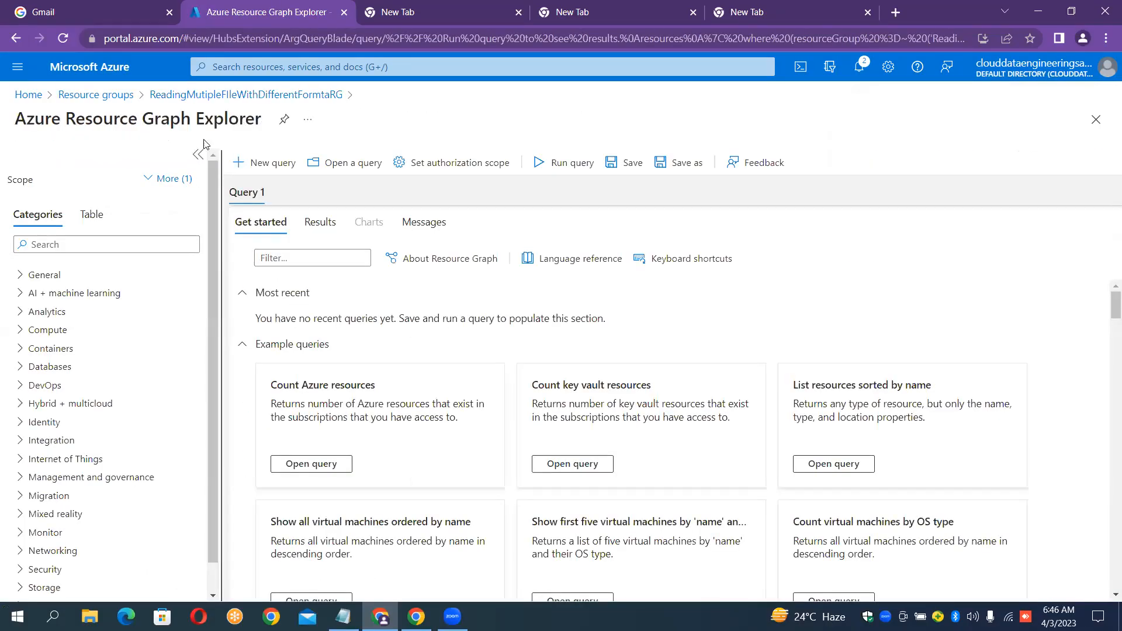
click(209, 95)
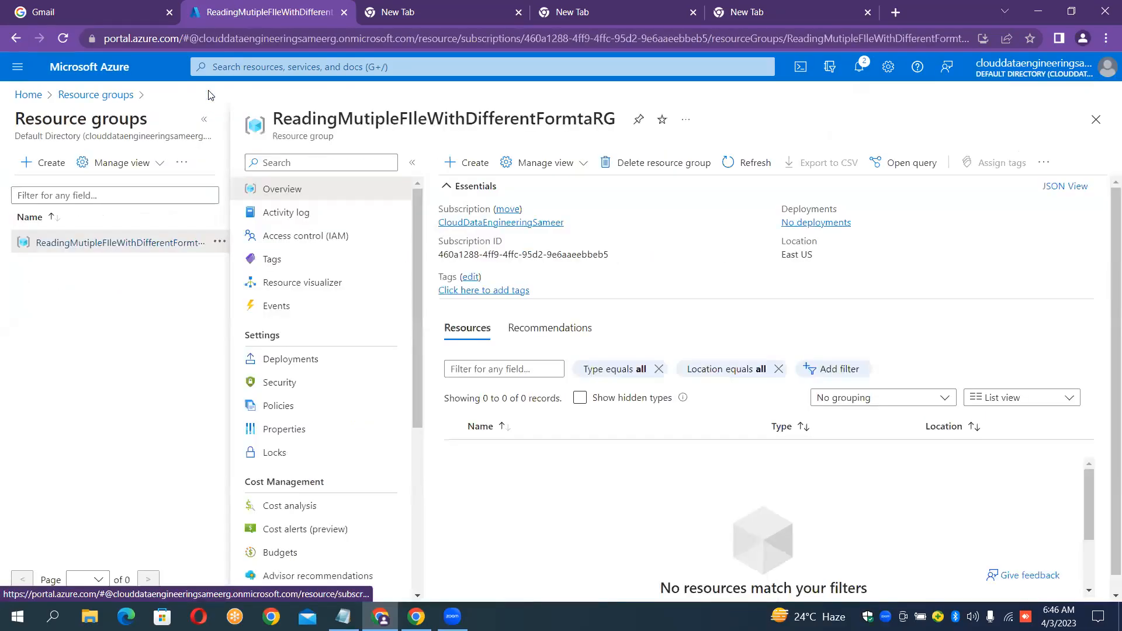
click(206, 124)
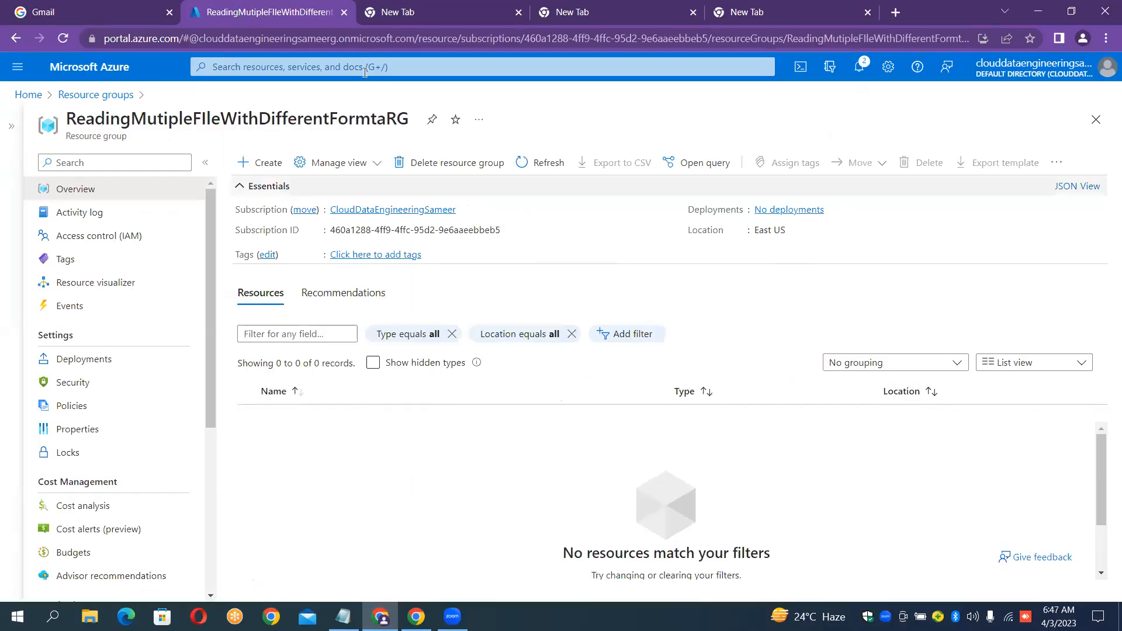
click(412, 13)
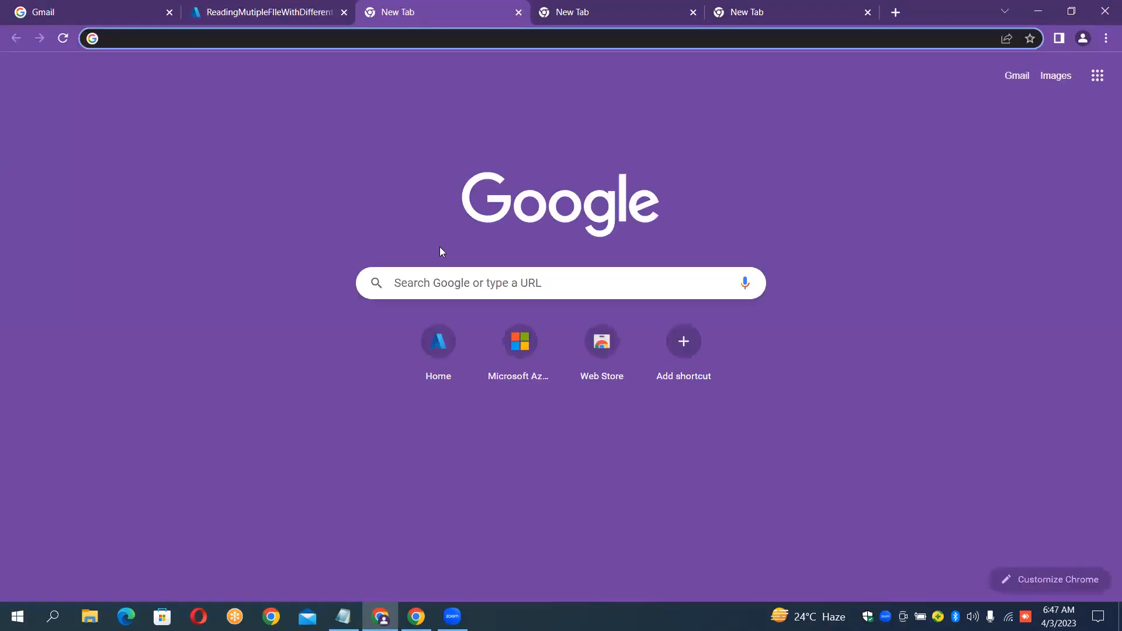
Load the Azure portal home in the three spare tabs and glance at the case-study notes.
click(443, 333)
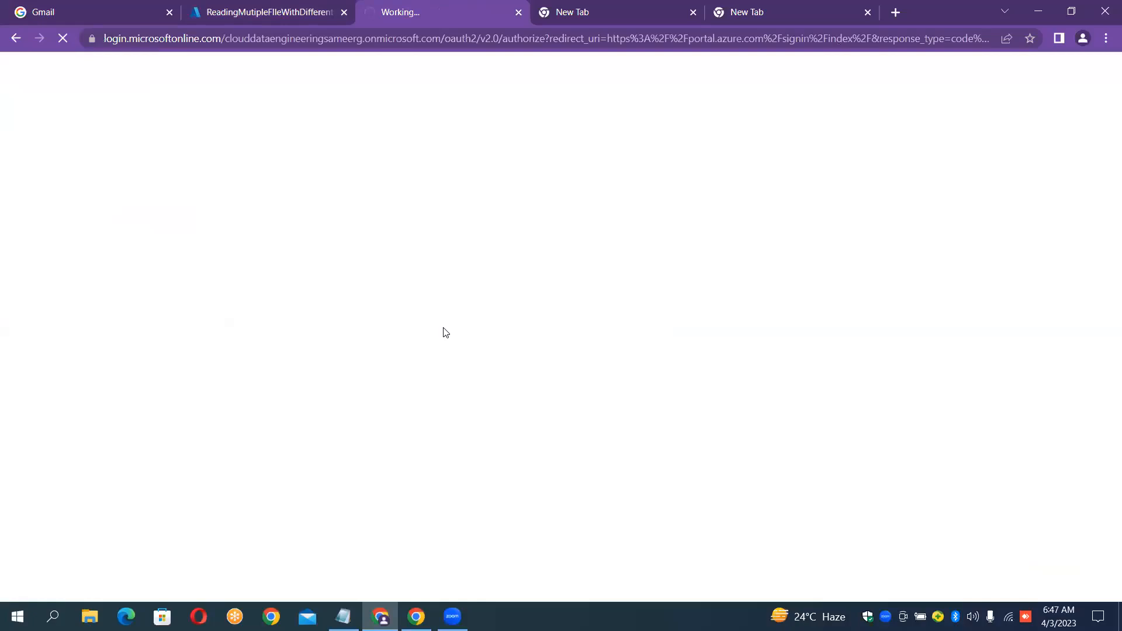
click(610, 11)
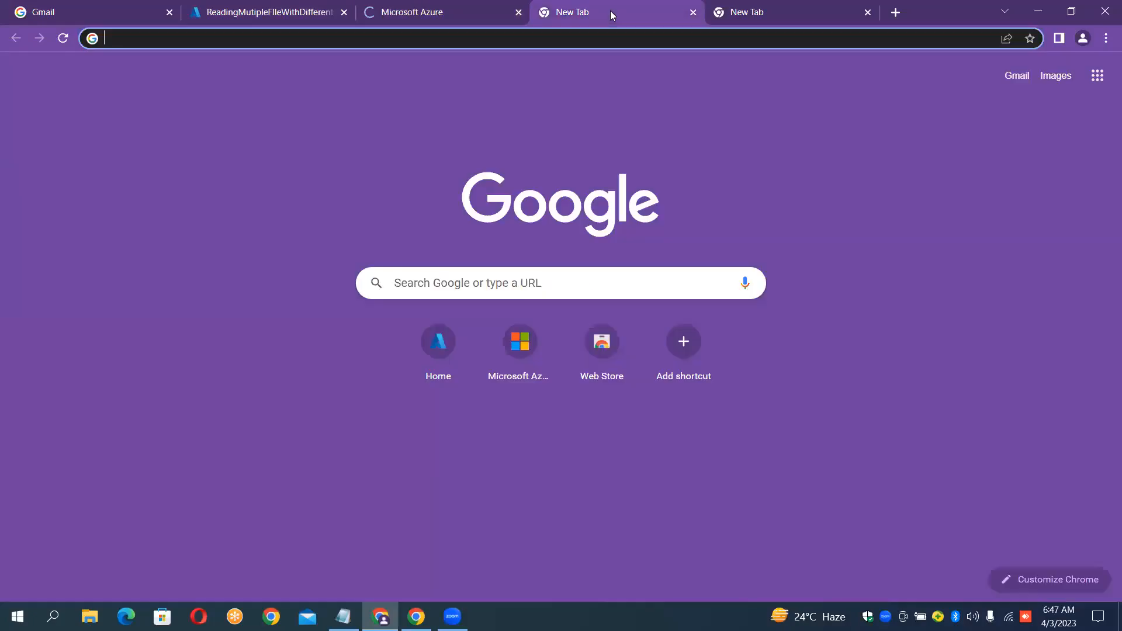
click(436, 352)
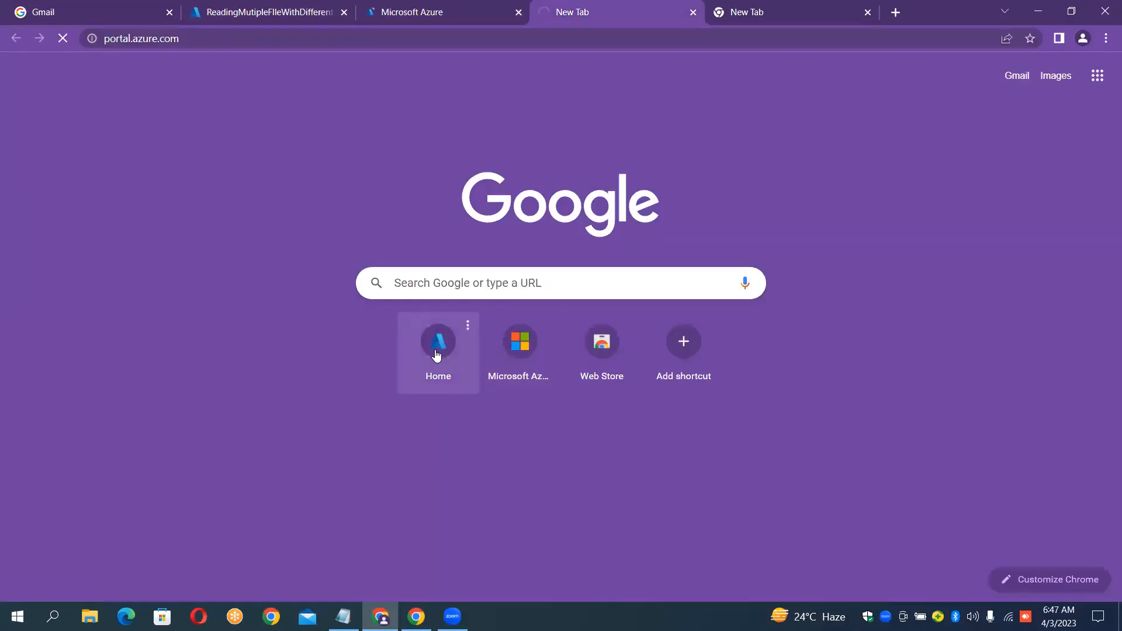
click(785, 8)
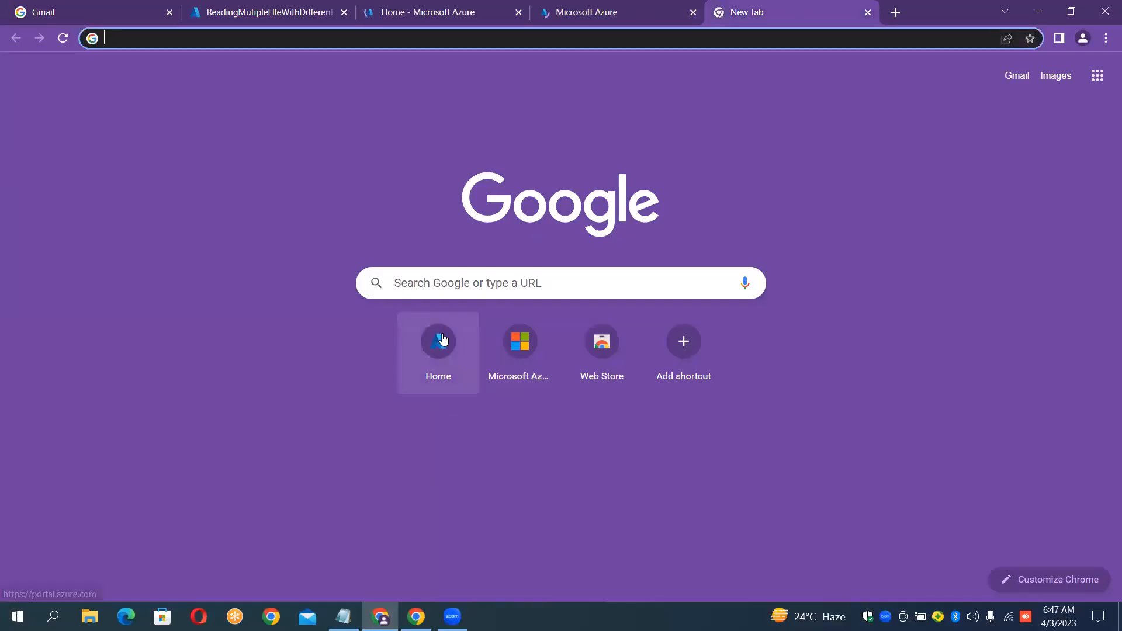
click(442, 338)
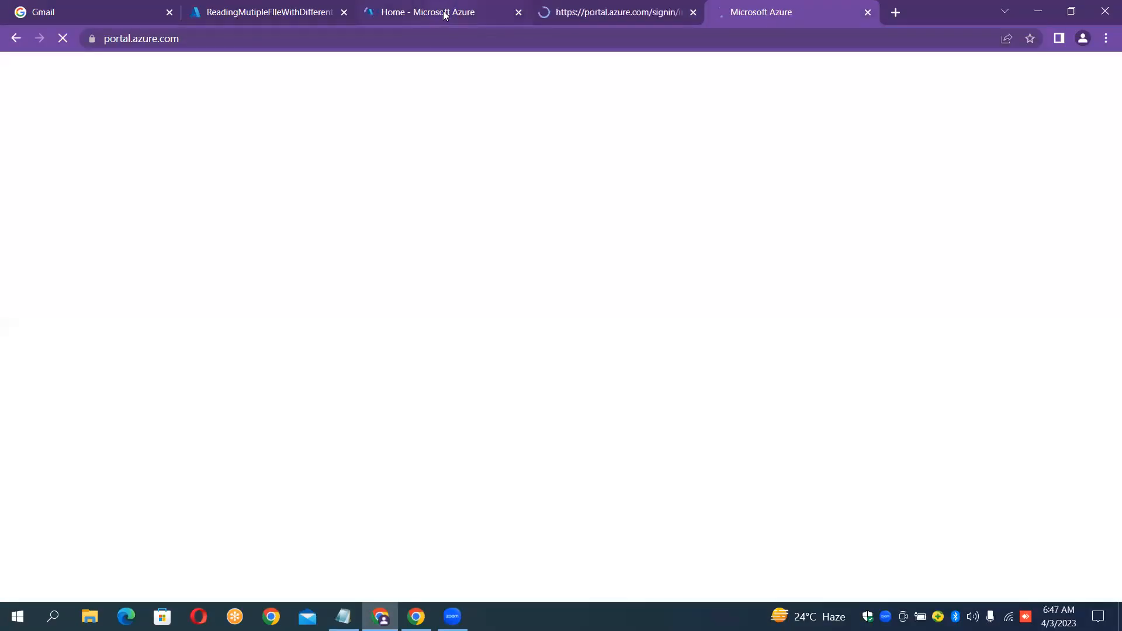
click(443, 14)
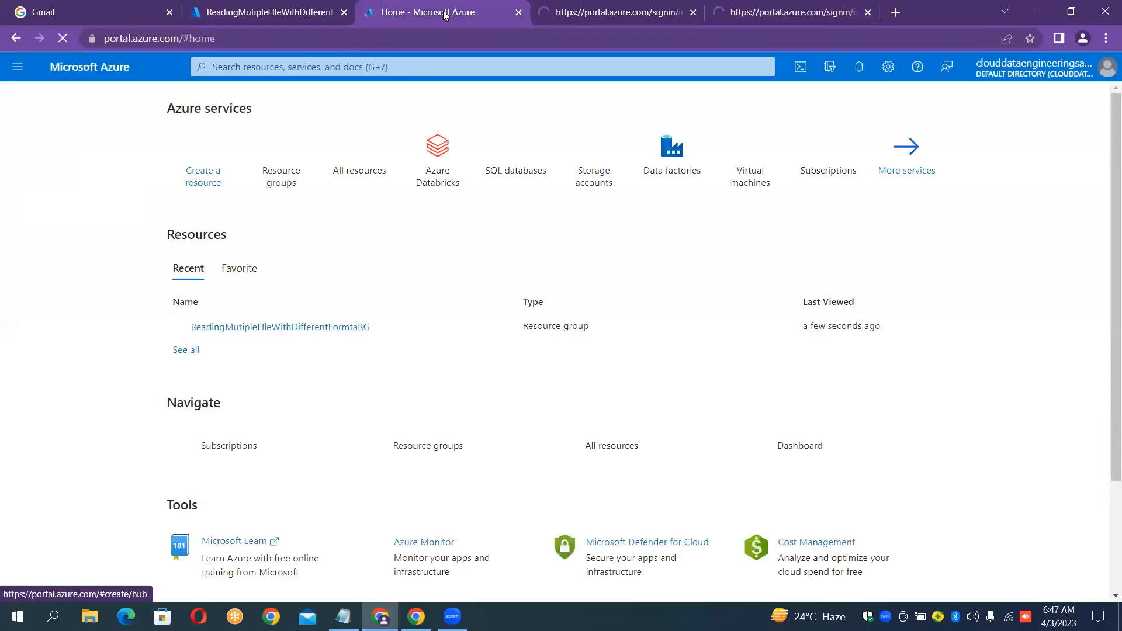
click(345, 615)
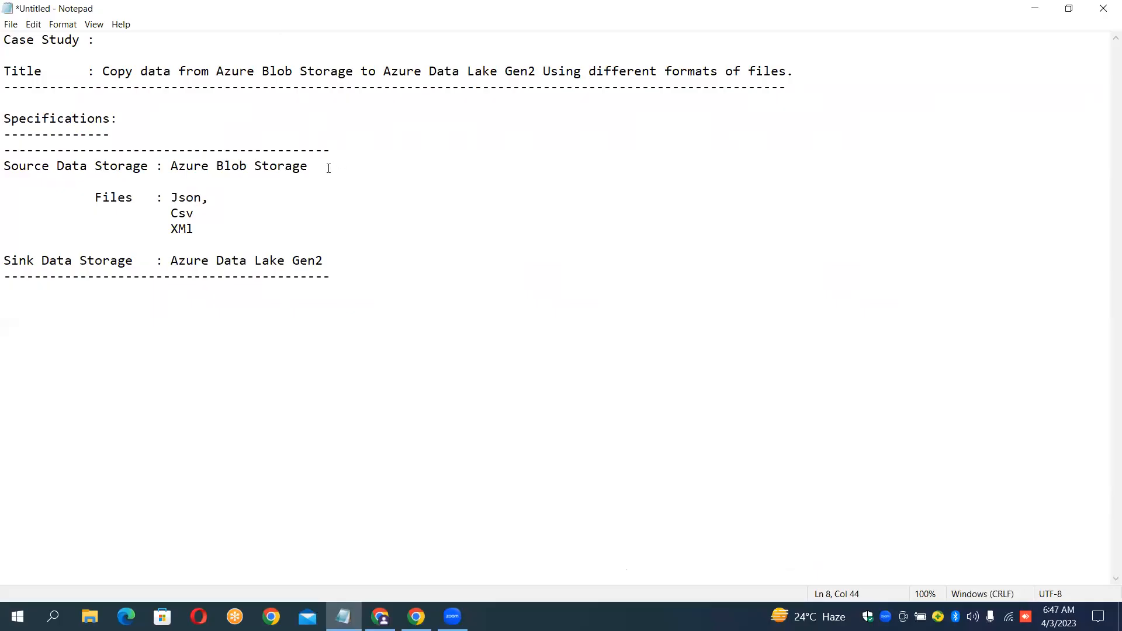
click(380, 617)
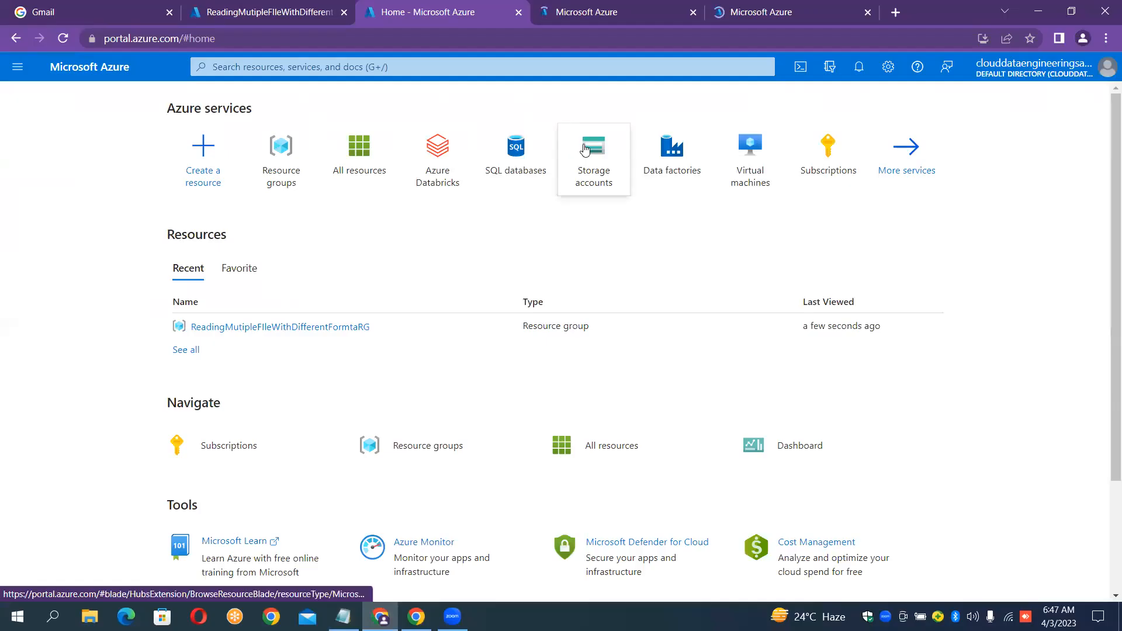
Open the Storage accounts list from the Azure services tiles.
mouse_move(585, 150)
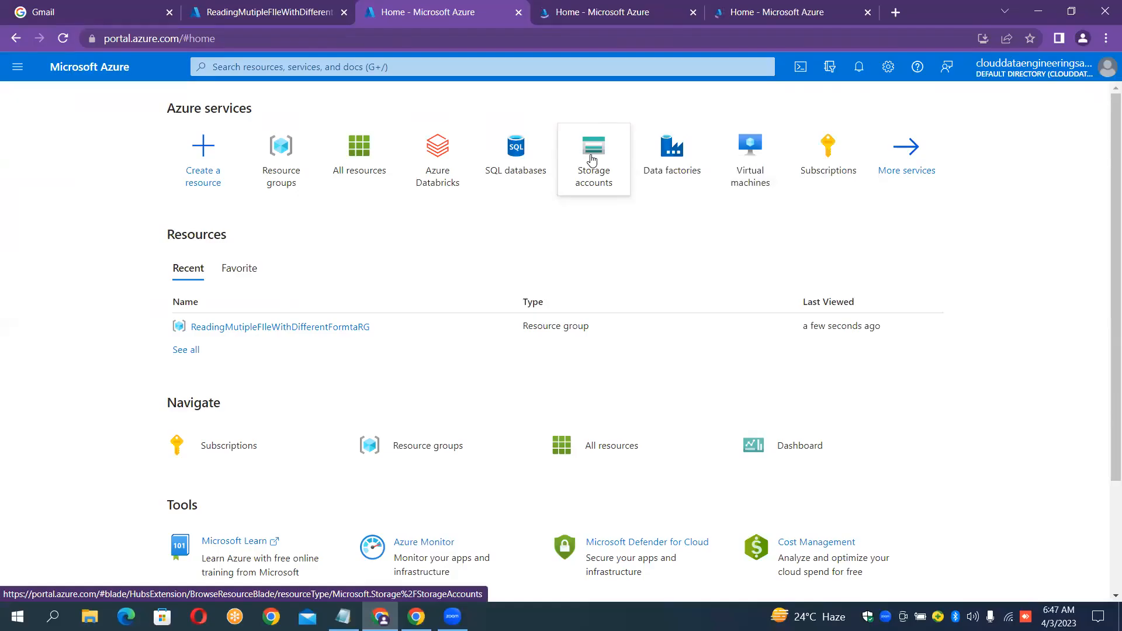
click(592, 159)
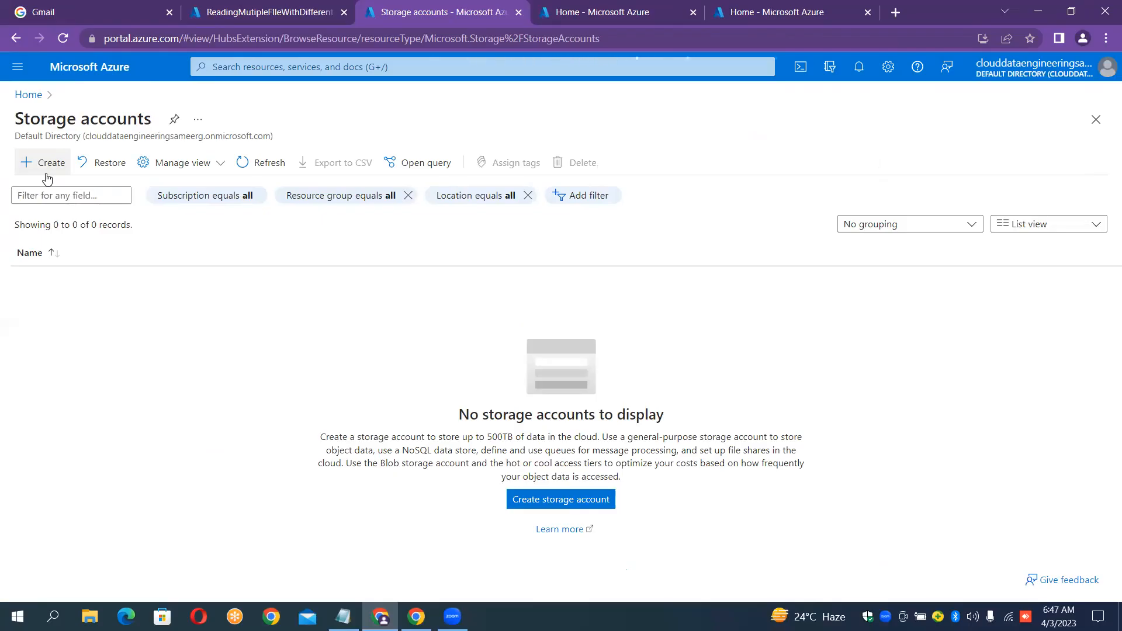
Name a new storage account sourcemutiple, since sourcemutiplefiles was taken, and open its review.
click(46, 164)
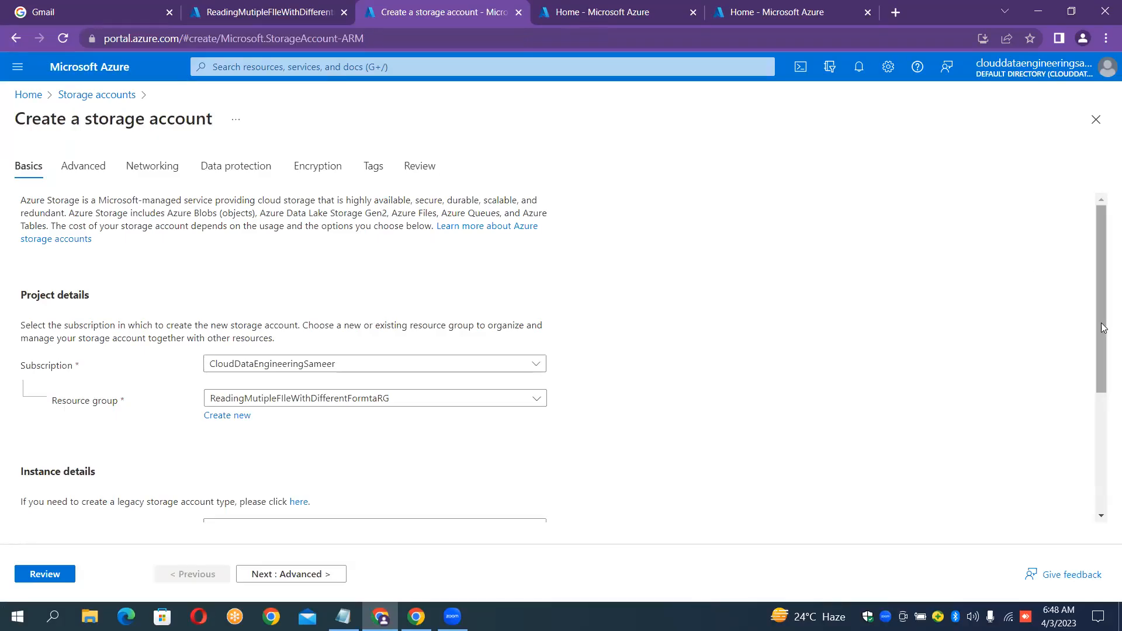
drag(1103, 327, 1095, 384)
drag(1095, 390, 1095, 400)
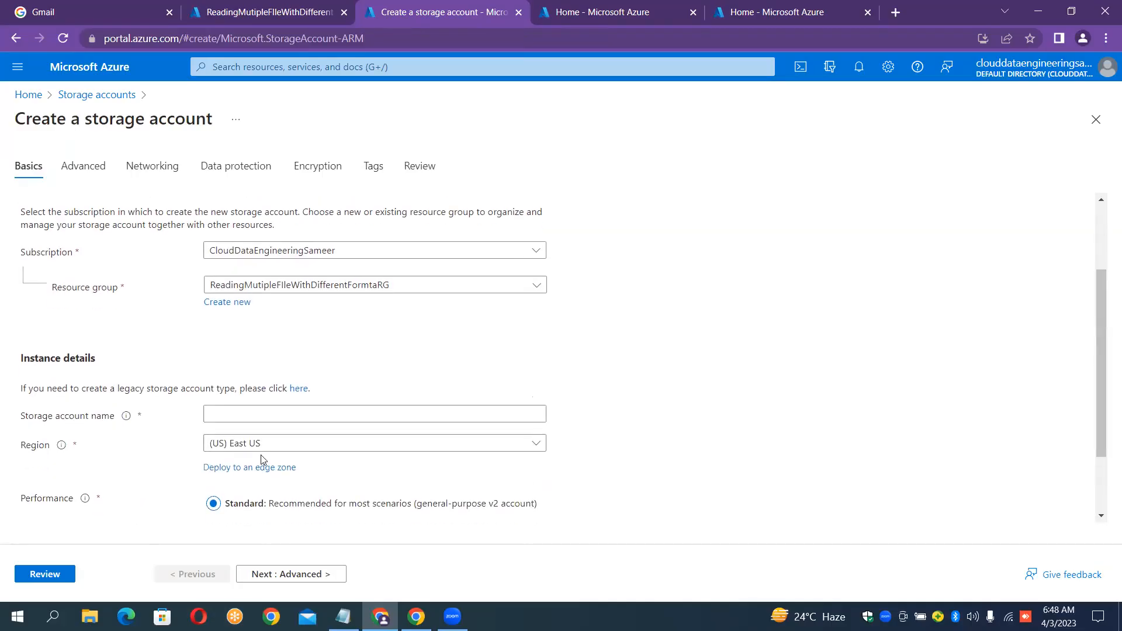
click(241, 416)
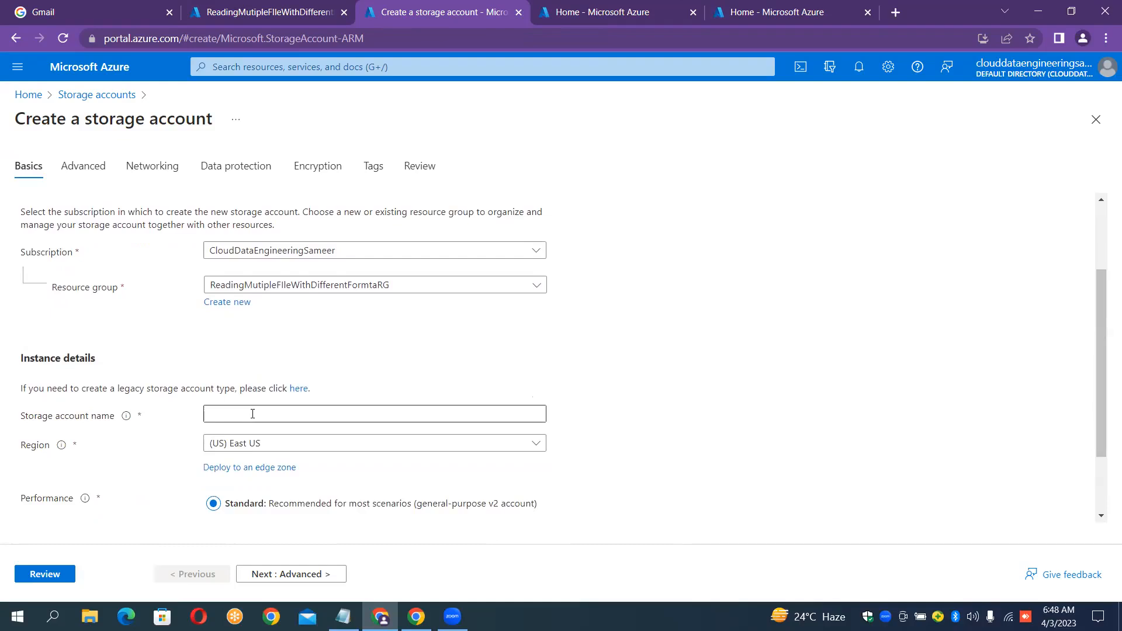
click(252, 414)
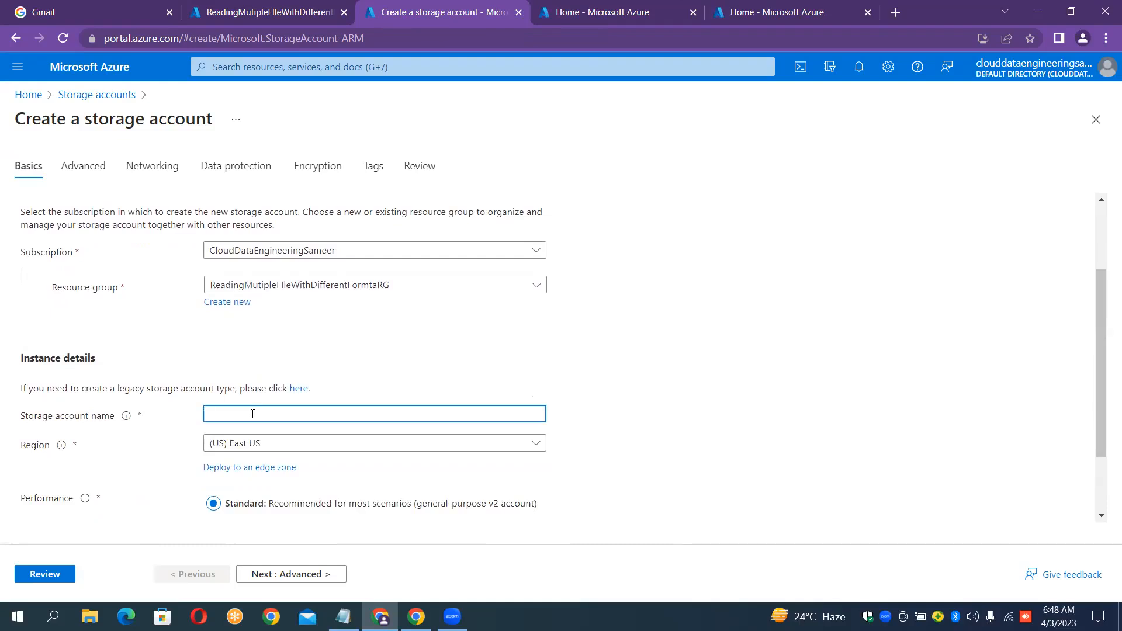
text(sourcemutiplefiles)
click(750, 353)
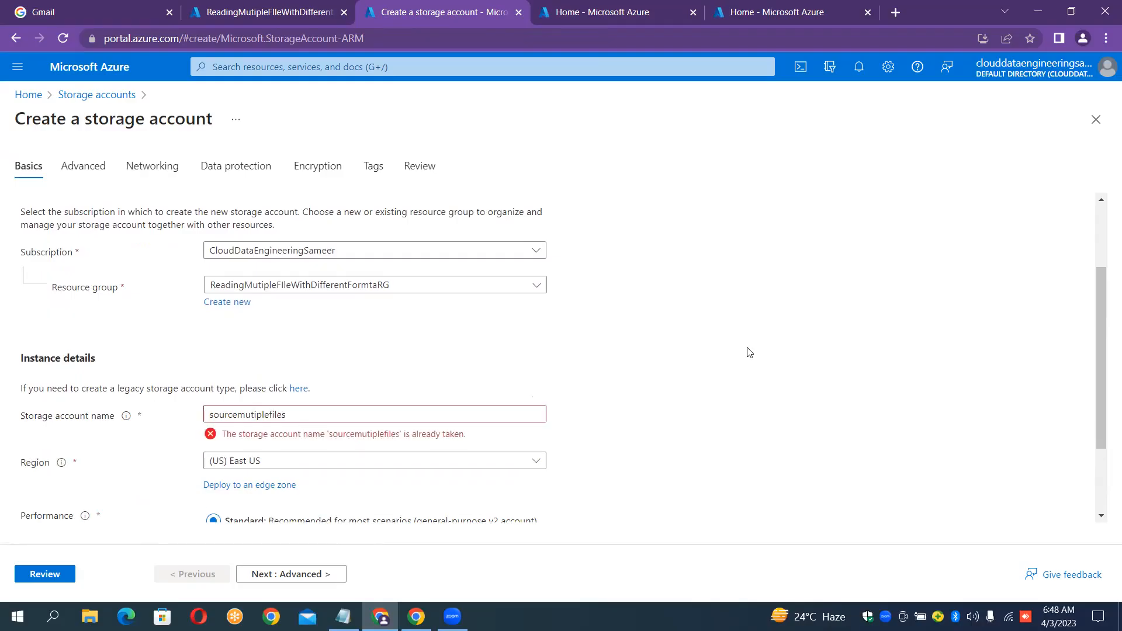
click(326, 409)
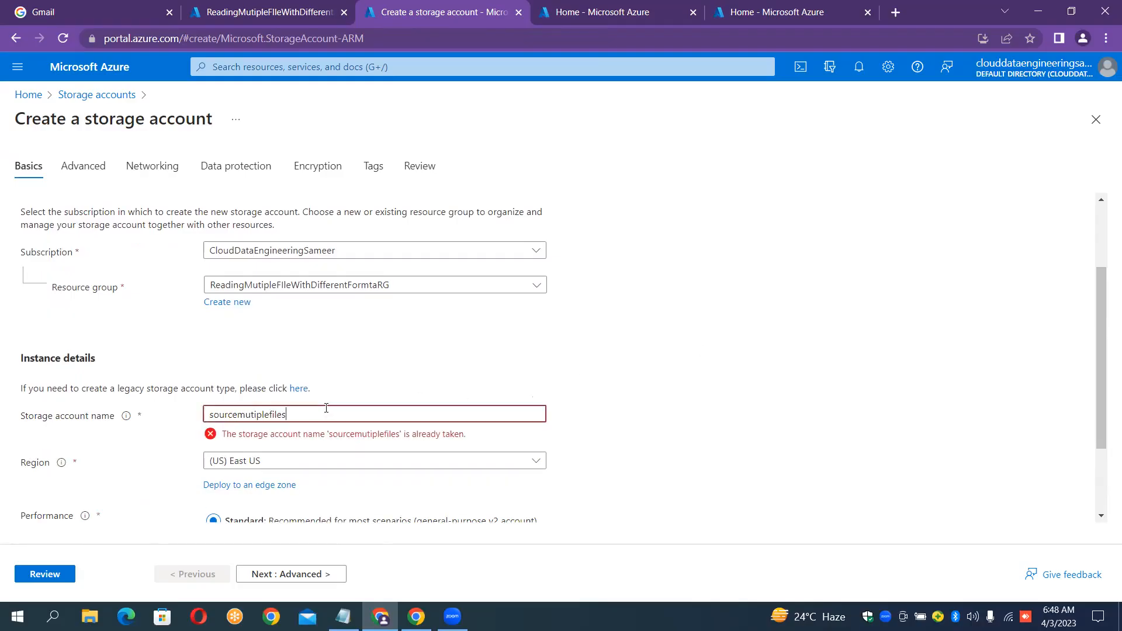
key(BackSpace)
key(BackSpace)
key(BackSpace)
key(BackSpace)
key(BackSpace)
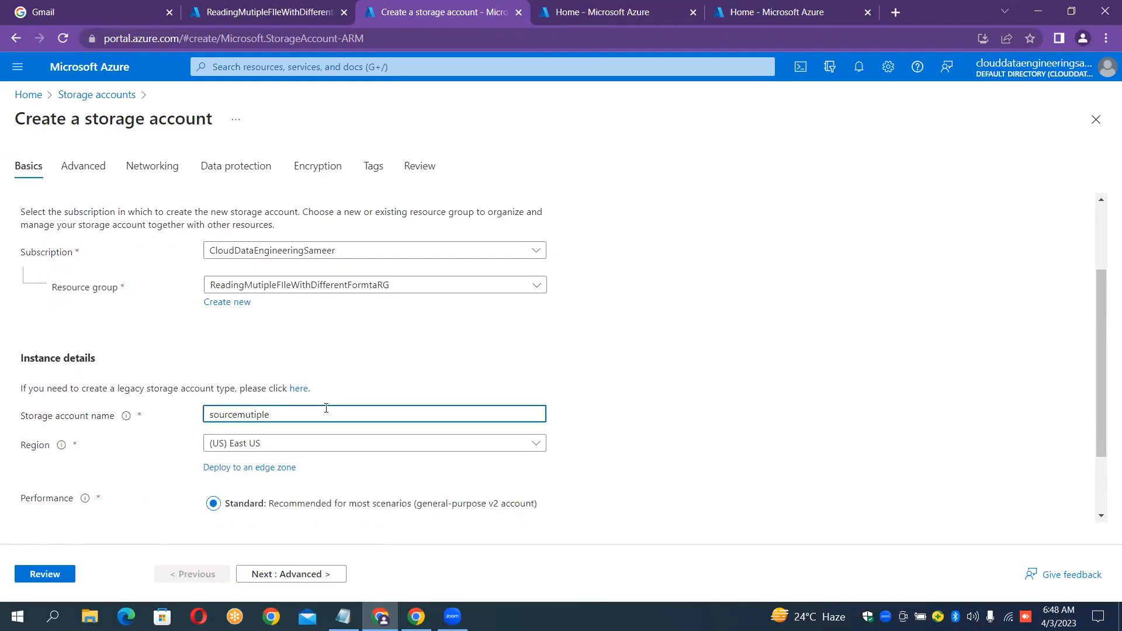
click(560, 382)
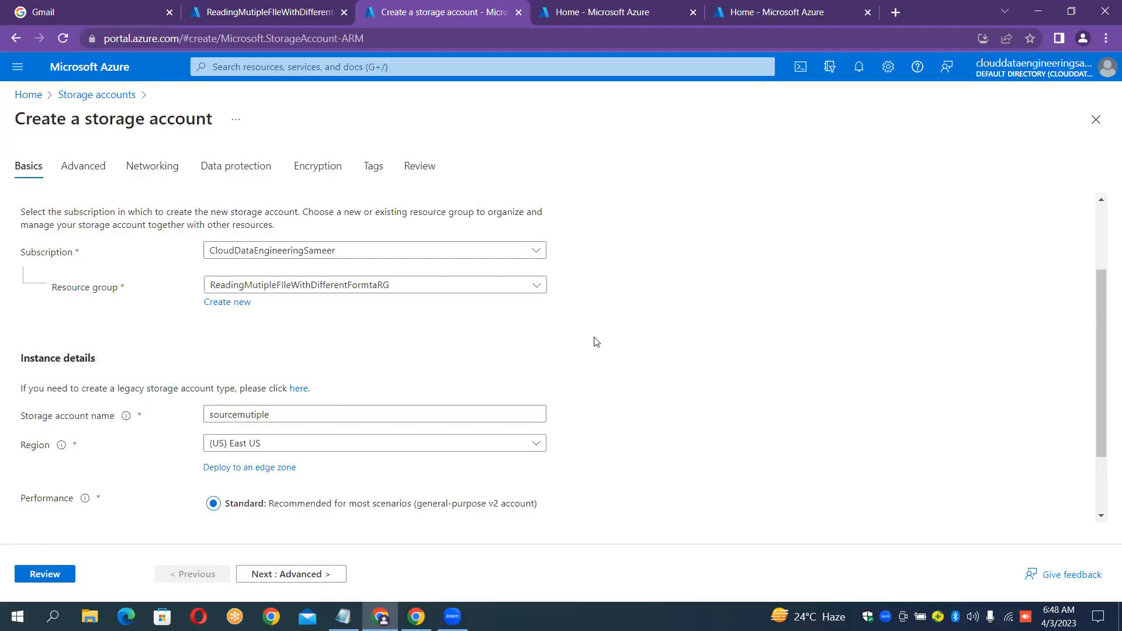
click(45, 574)
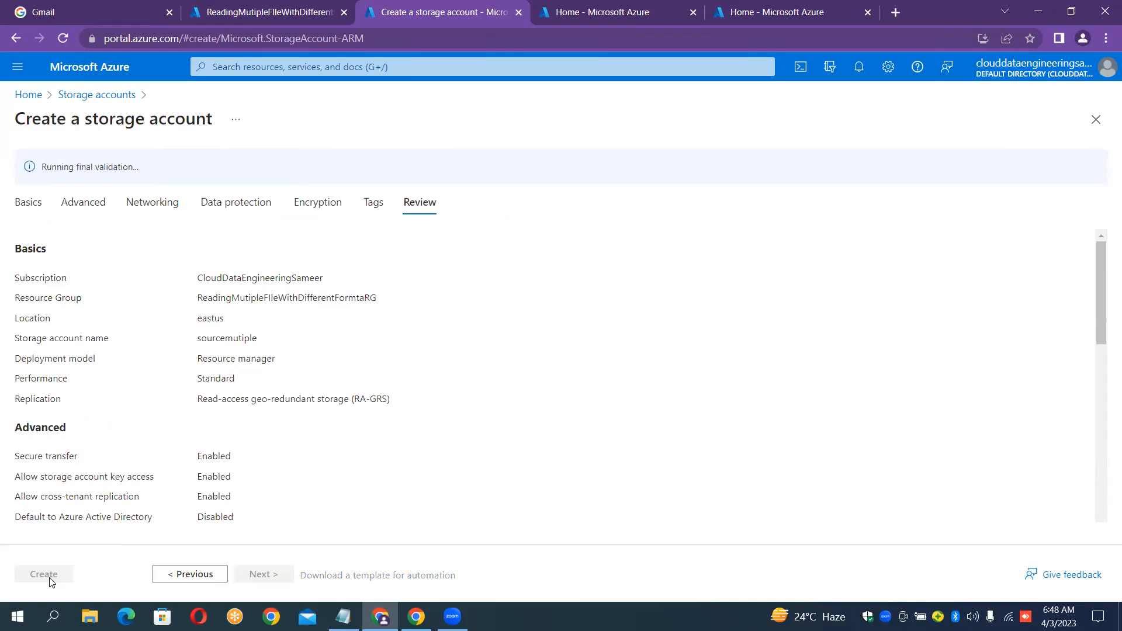
Deploy the sourcemutiple storage account and reopen the Storage accounts list from Home.
click(44, 574)
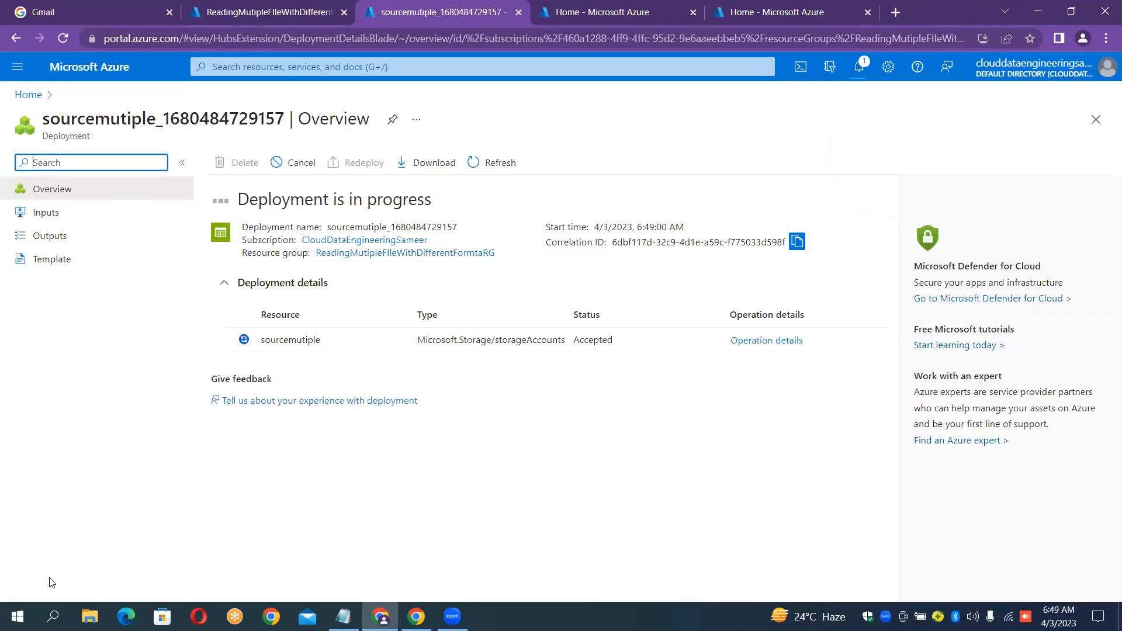
click(581, 18)
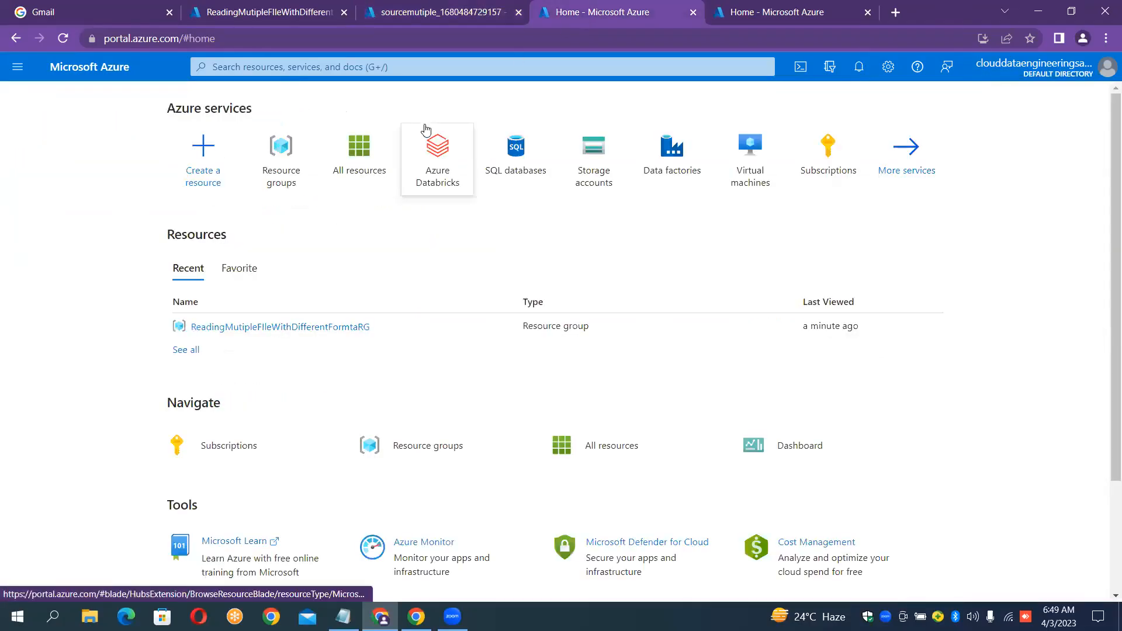
mouse_move(367, 157)
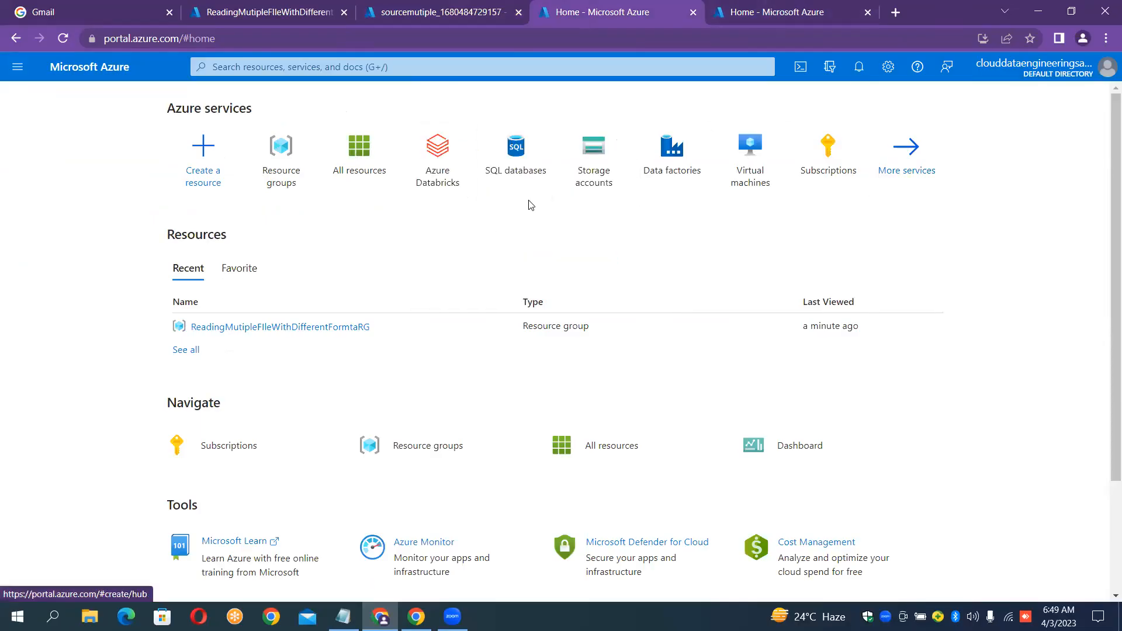
click(603, 176)
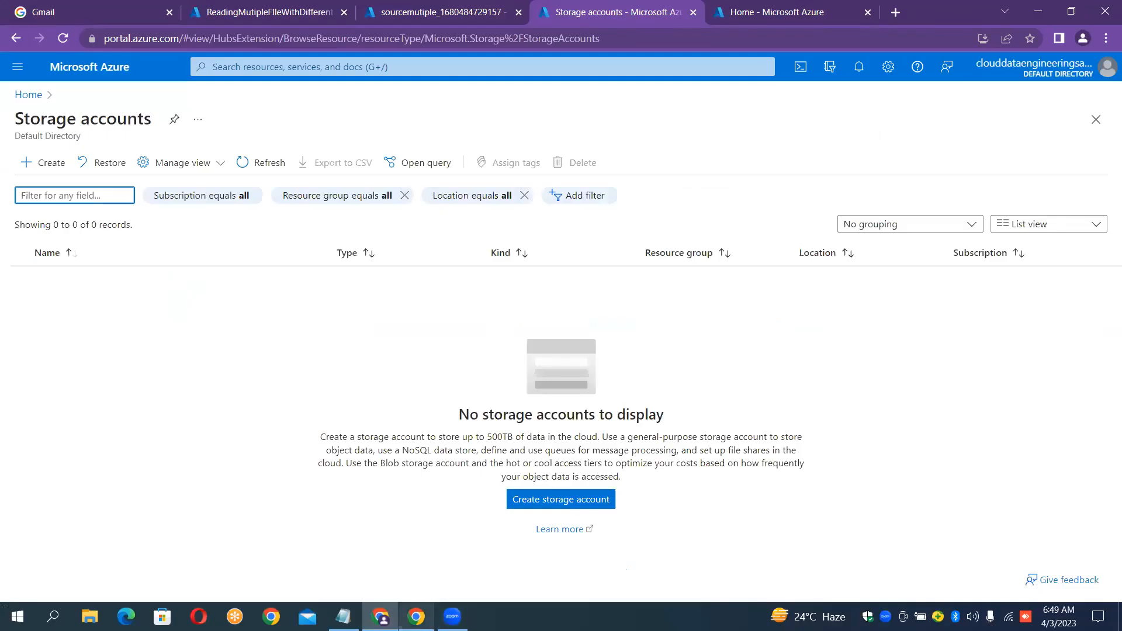
Check the case-study notes for the Azure Data Lake Gen2 sink line.
click(452, 617)
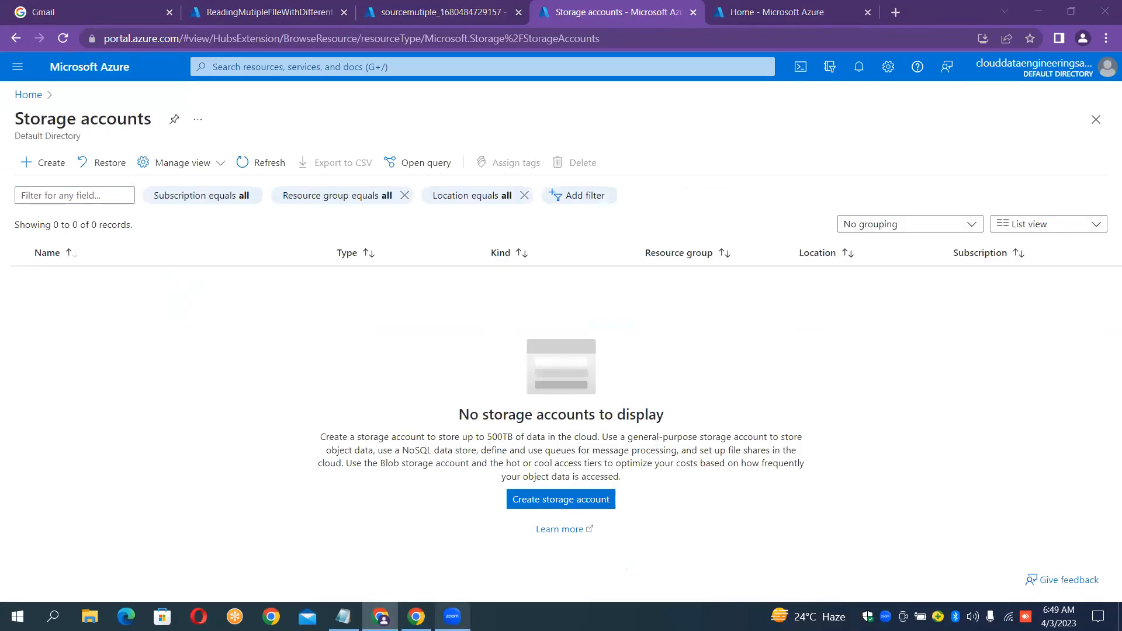
click(416, 617)
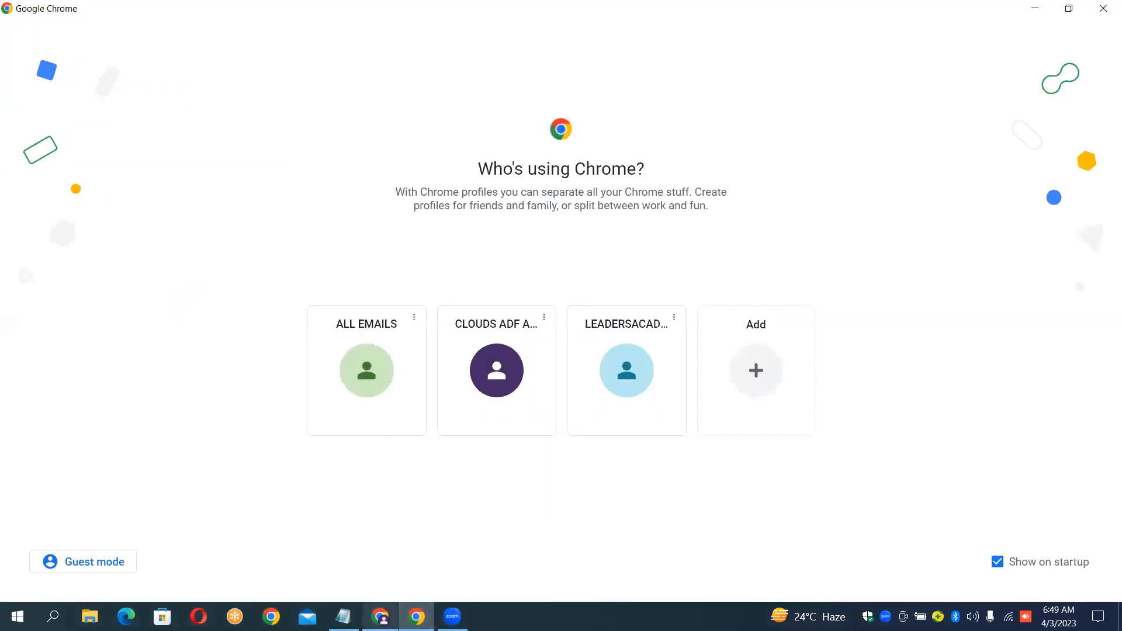
click(380, 616)
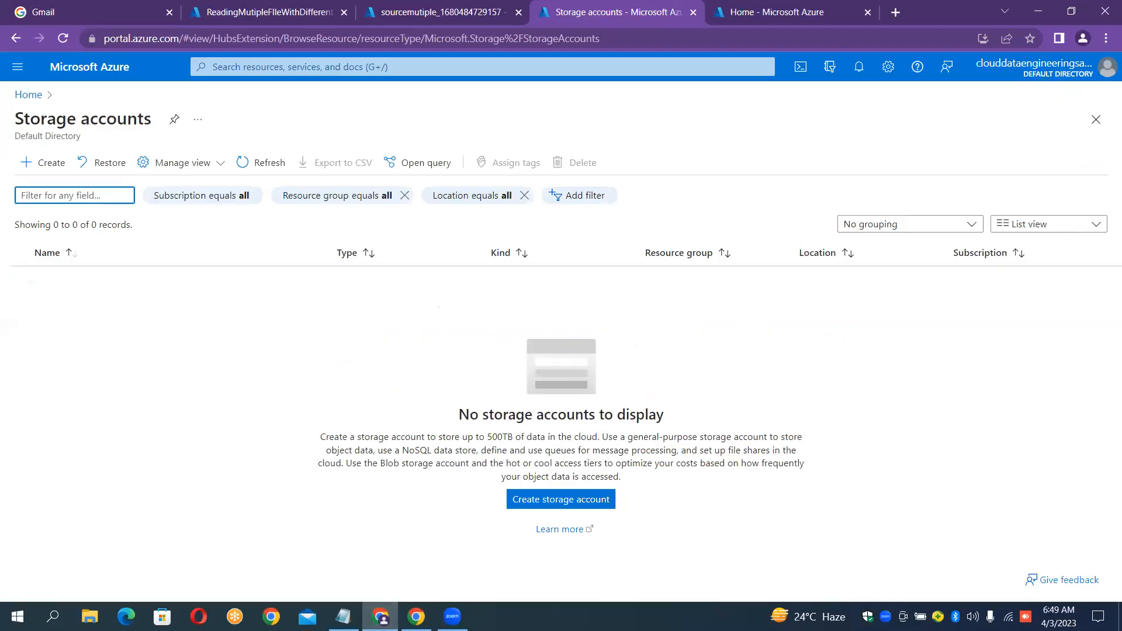
click(343, 617)
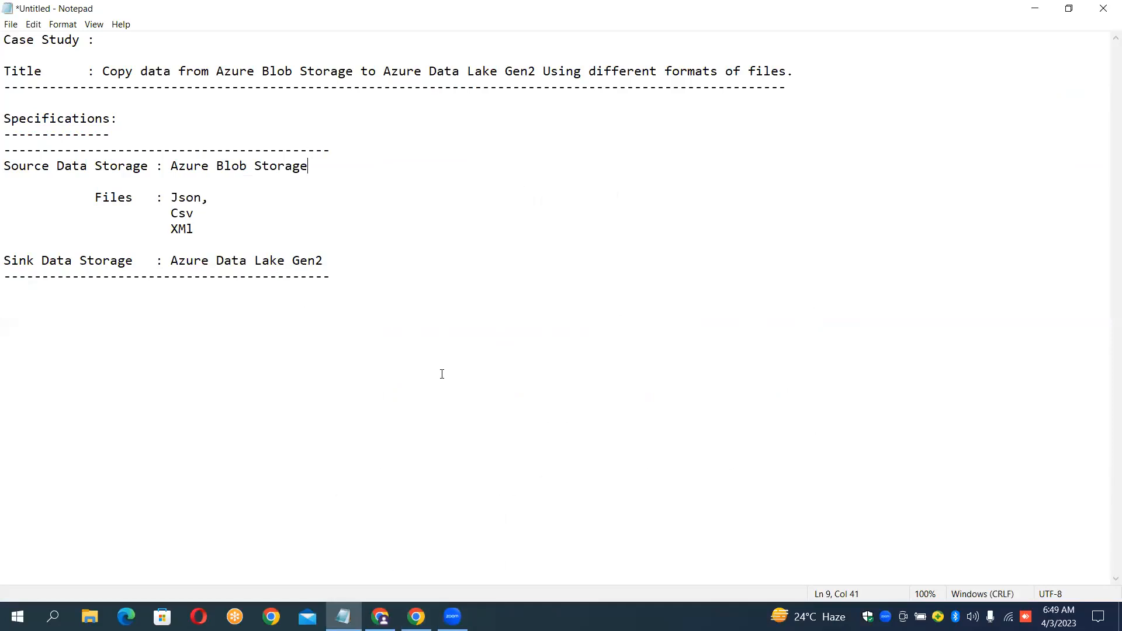
click(334, 262)
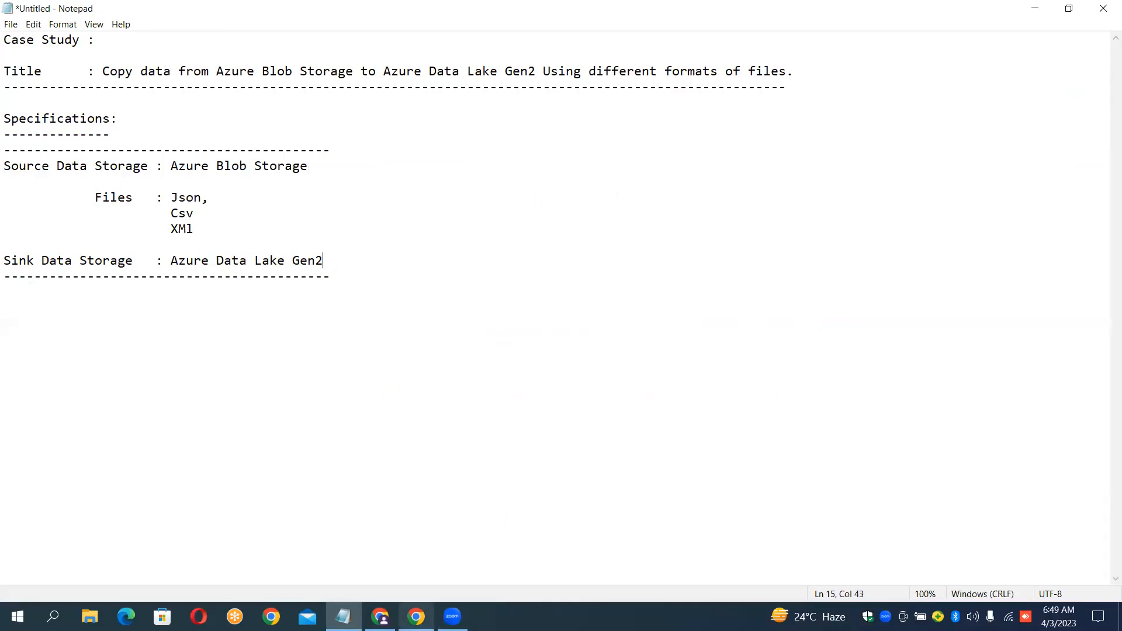
click(416, 616)
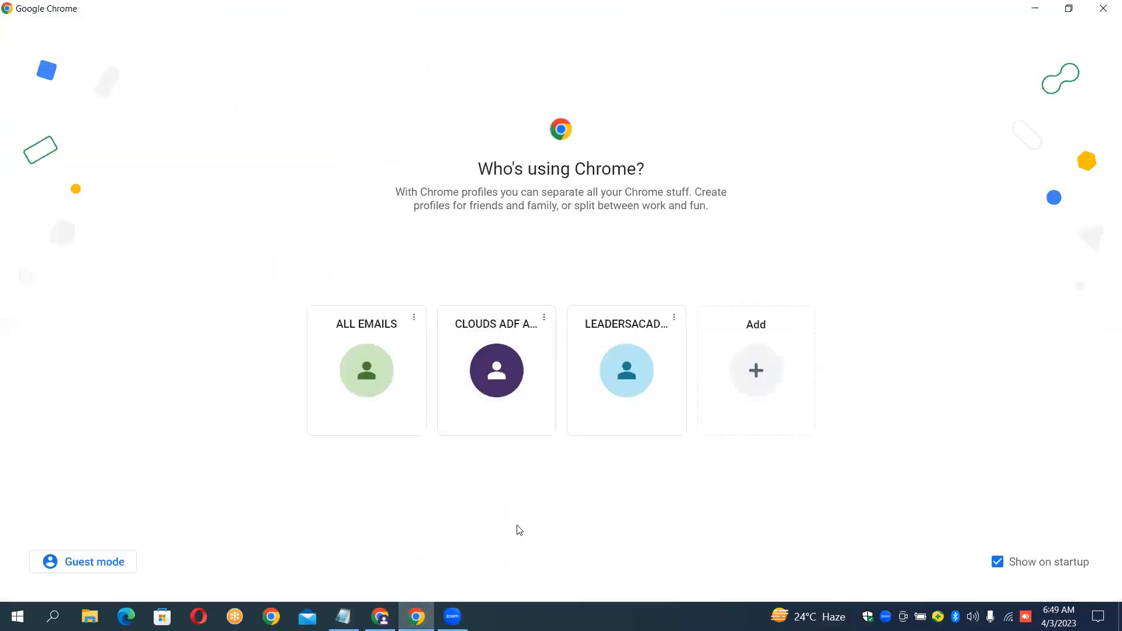
Start a second Create a storage account form from the Storage accounts window.
click(380, 616)
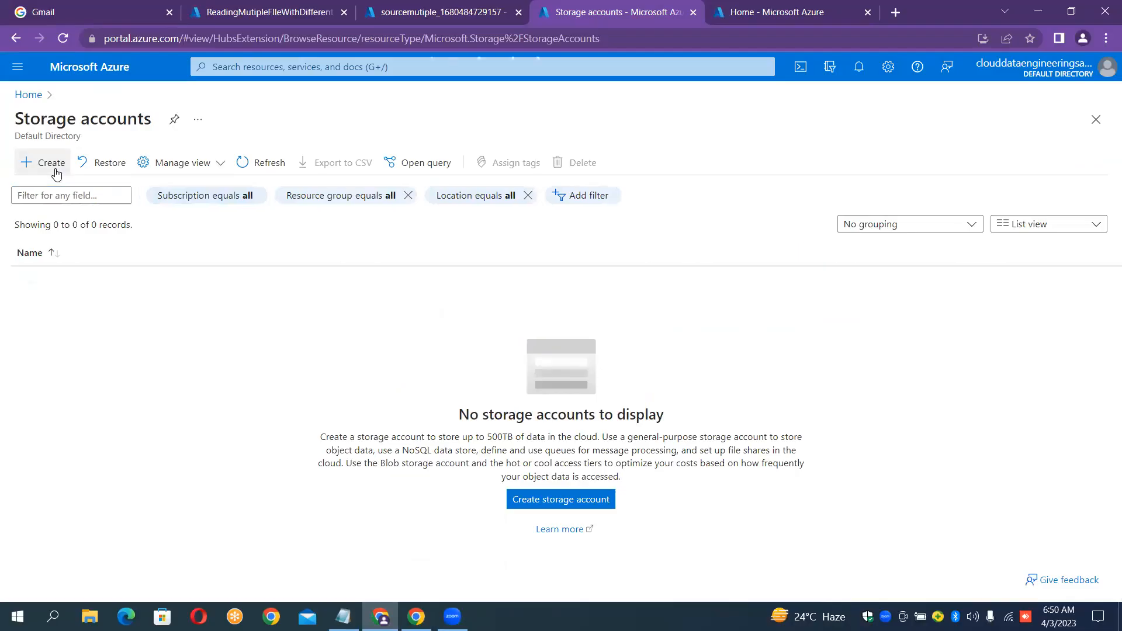
click(52, 162)
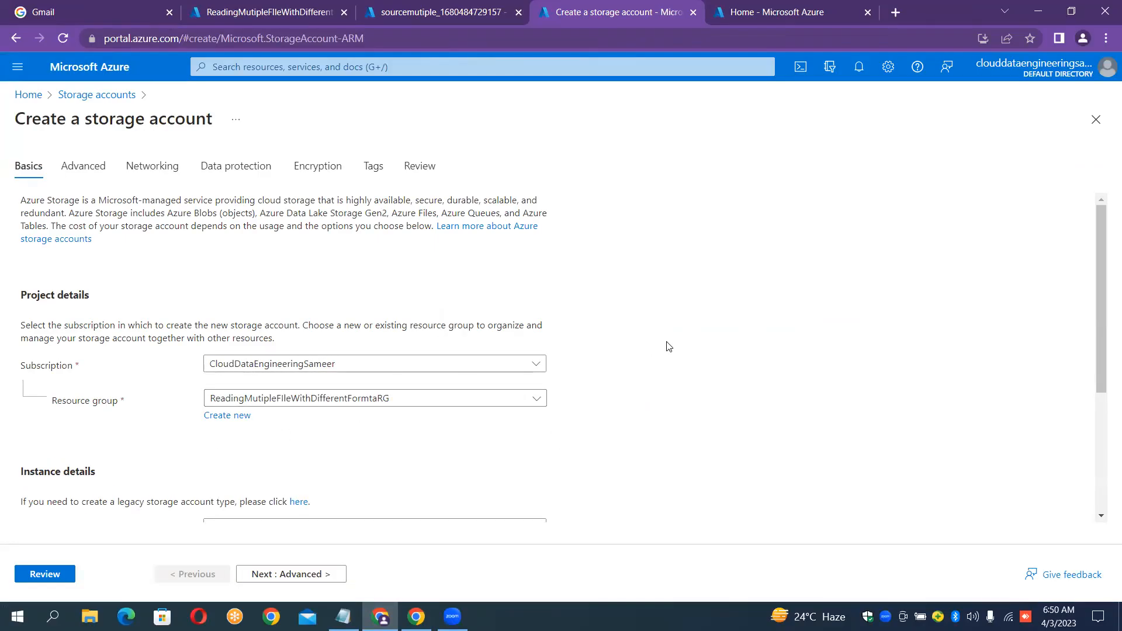
scroll(668, 345, down, 4)
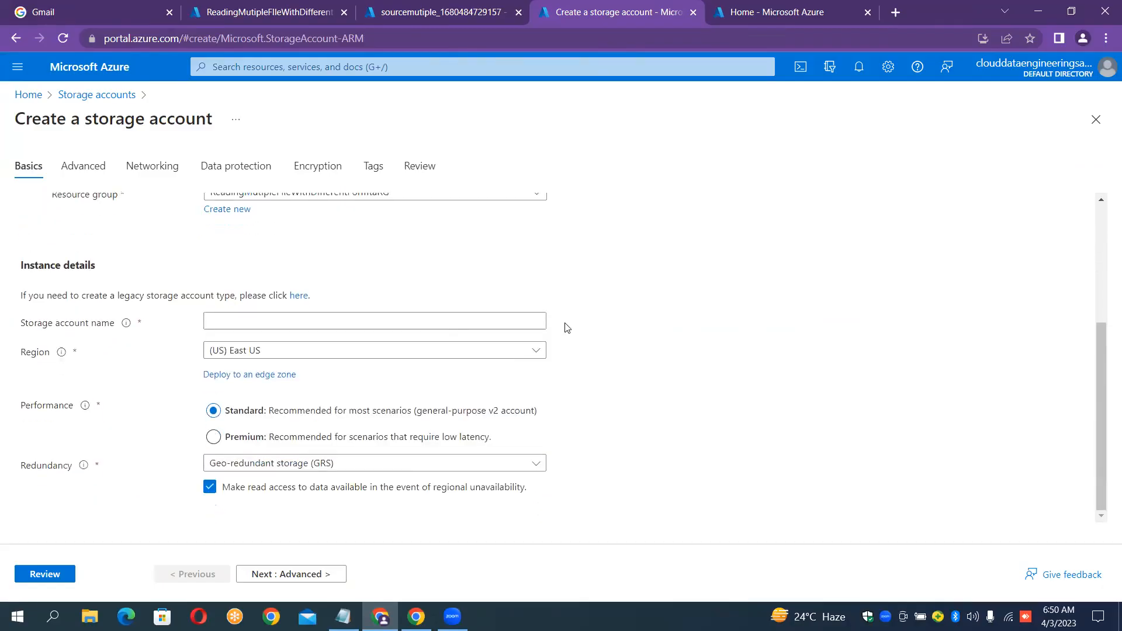
Enter sinkmultiplefil as the storage account name, trimming sinkmultiplefiles by one letter.
click(421, 323)
text(s)
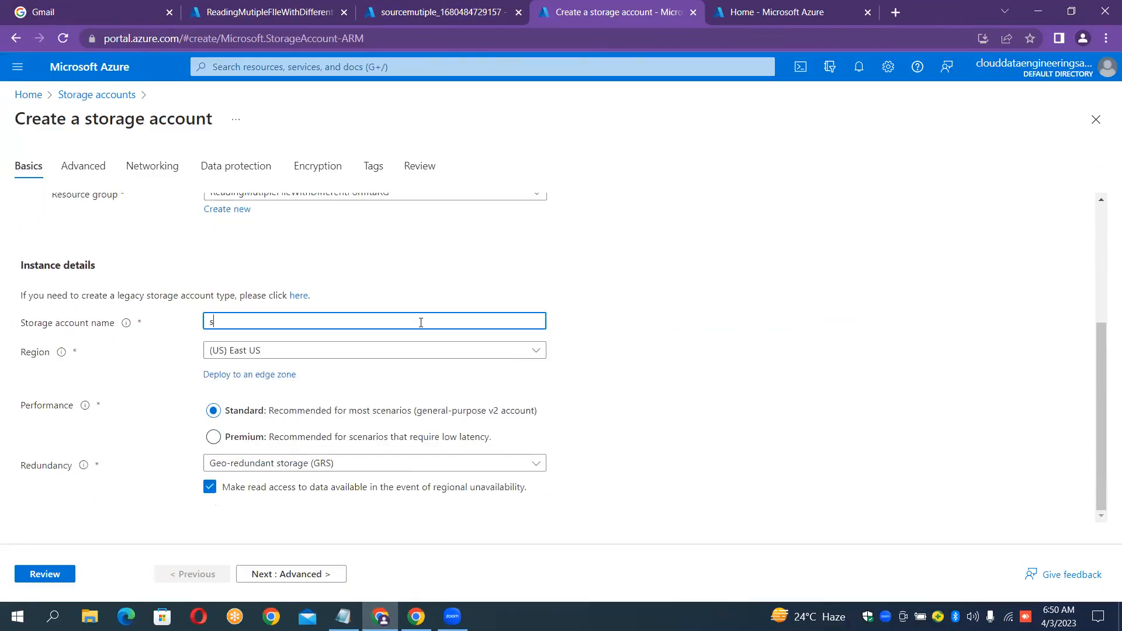
text(inkmultiple)
click(831, 297)
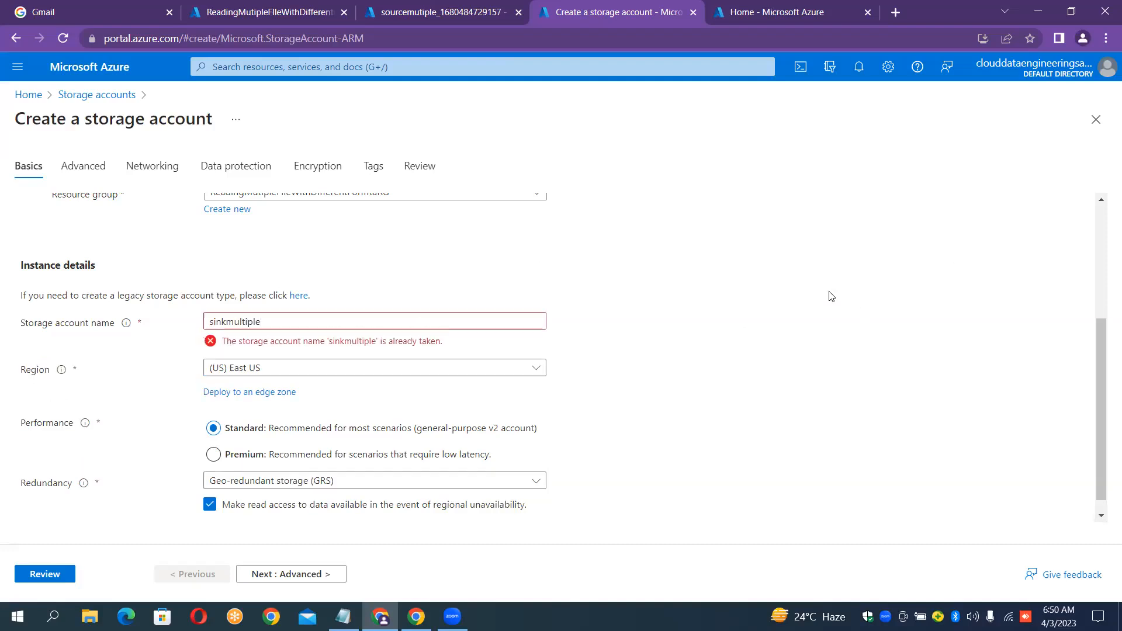
click(313, 315)
text(files)
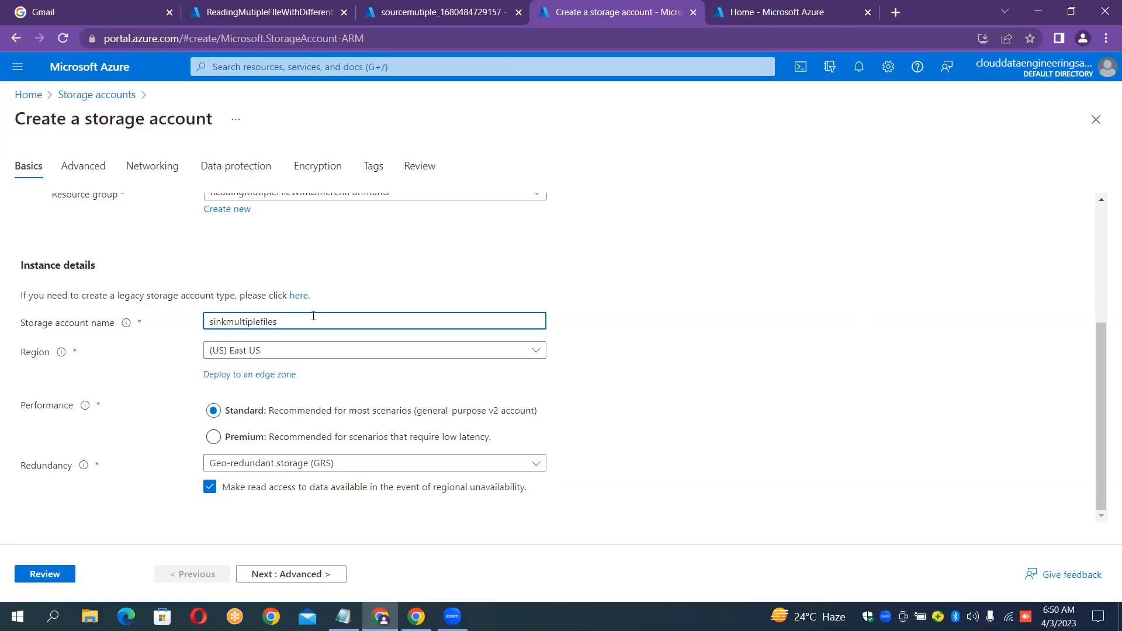
click(944, 322)
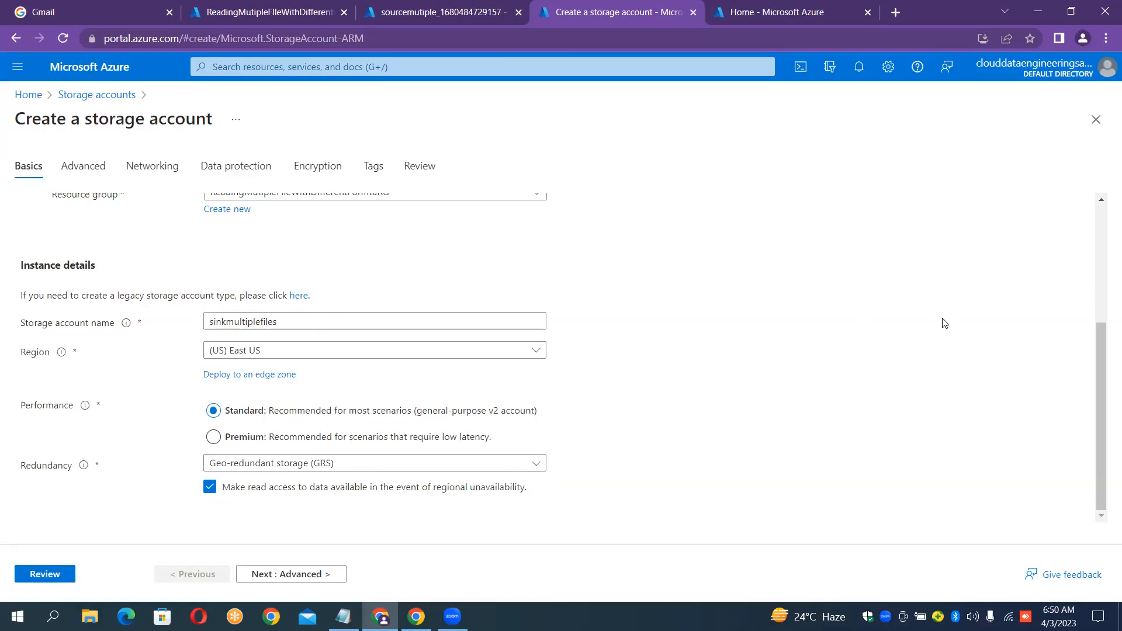
click(361, 318)
key(BackSpace)
key(BackSpace)
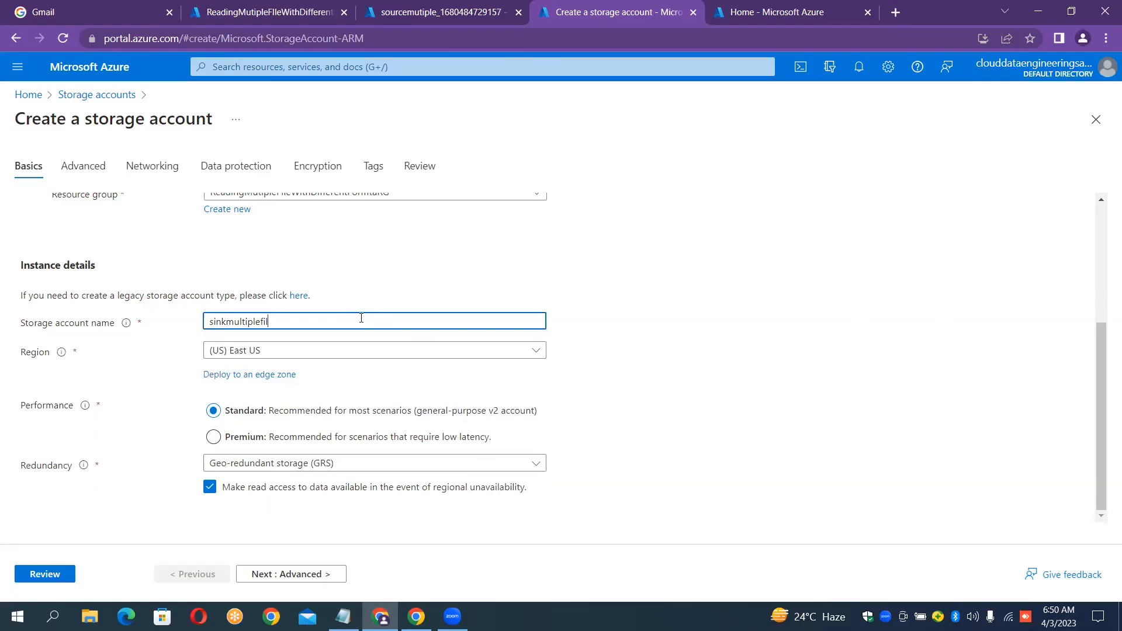
click(700, 289)
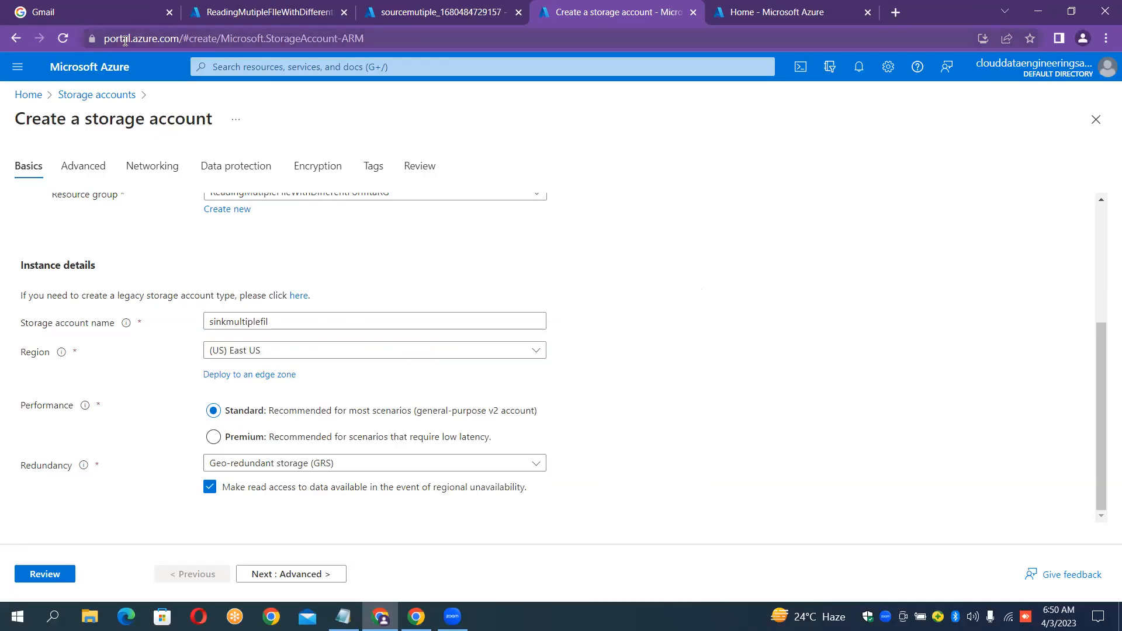
Enable hierarchical namespace on the Advanced tab and create the sinkmultiplefil account.
click(89, 171)
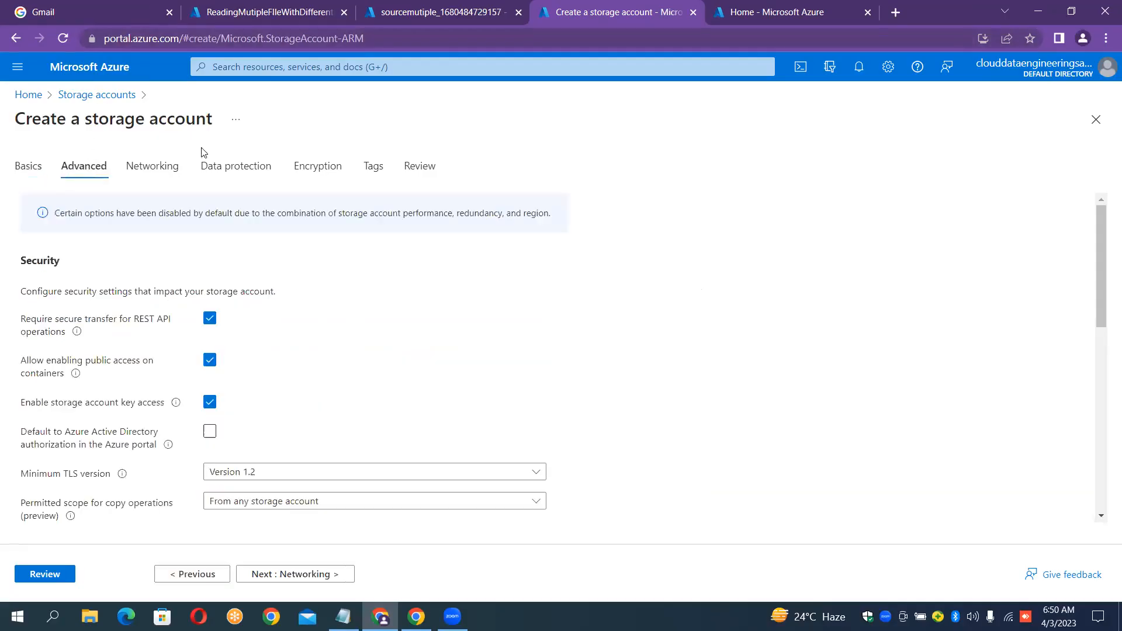
scroll(810, 344, down, 3)
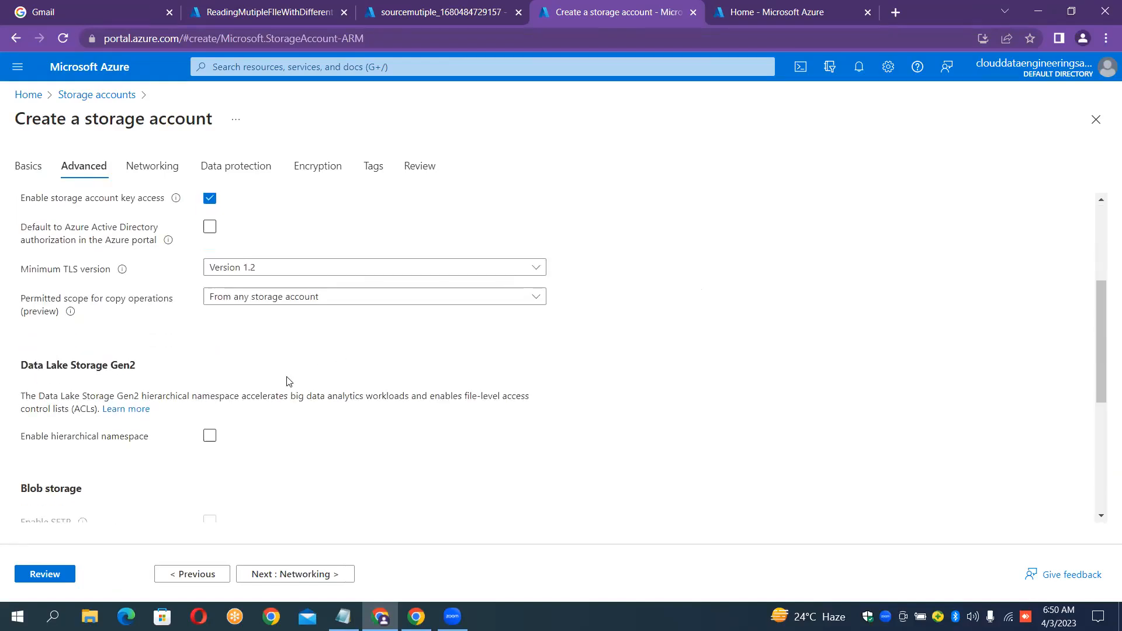
click(209, 437)
click(210, 438)
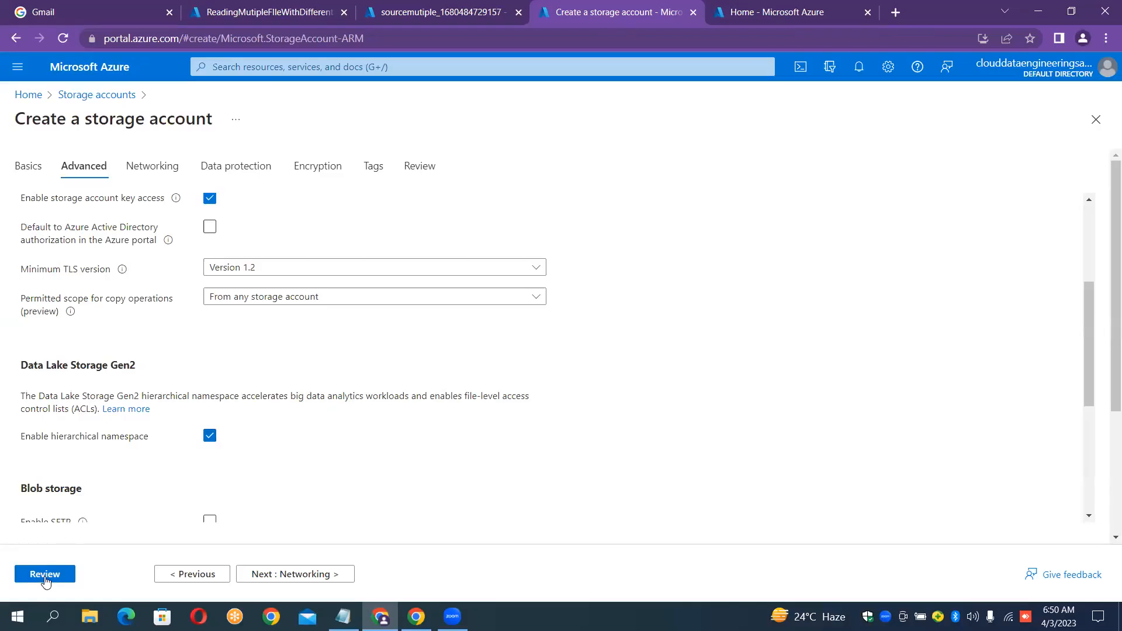
click(45, 575)
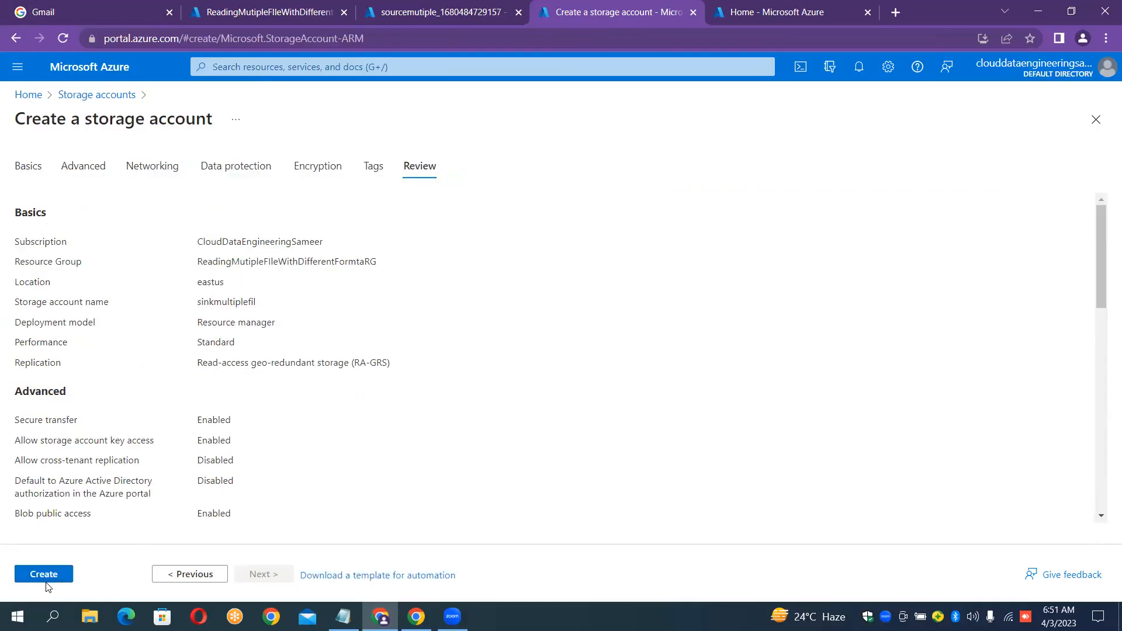
click(49, 577)
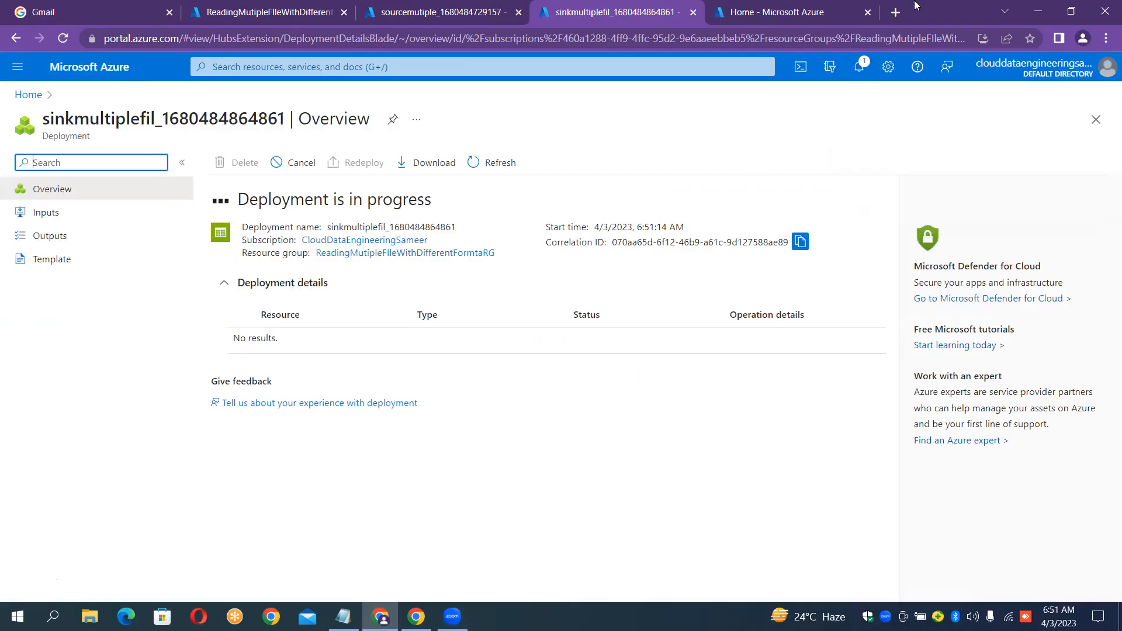
Open Data factories from the Azure home page and start a new data factory.
click(753, 15)
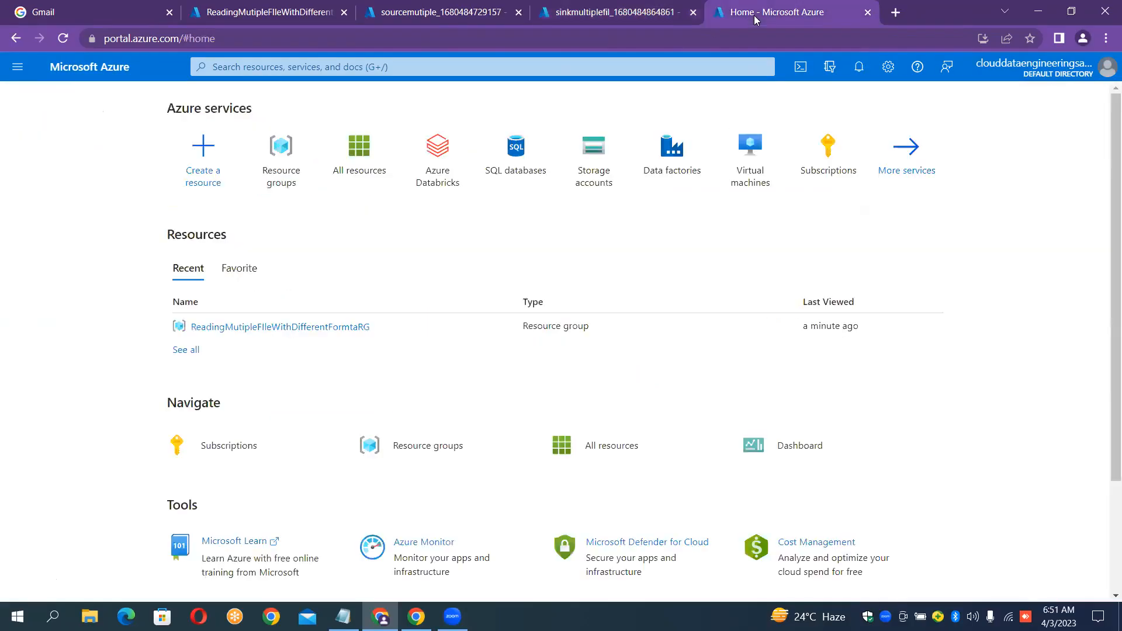
click(659, 177)
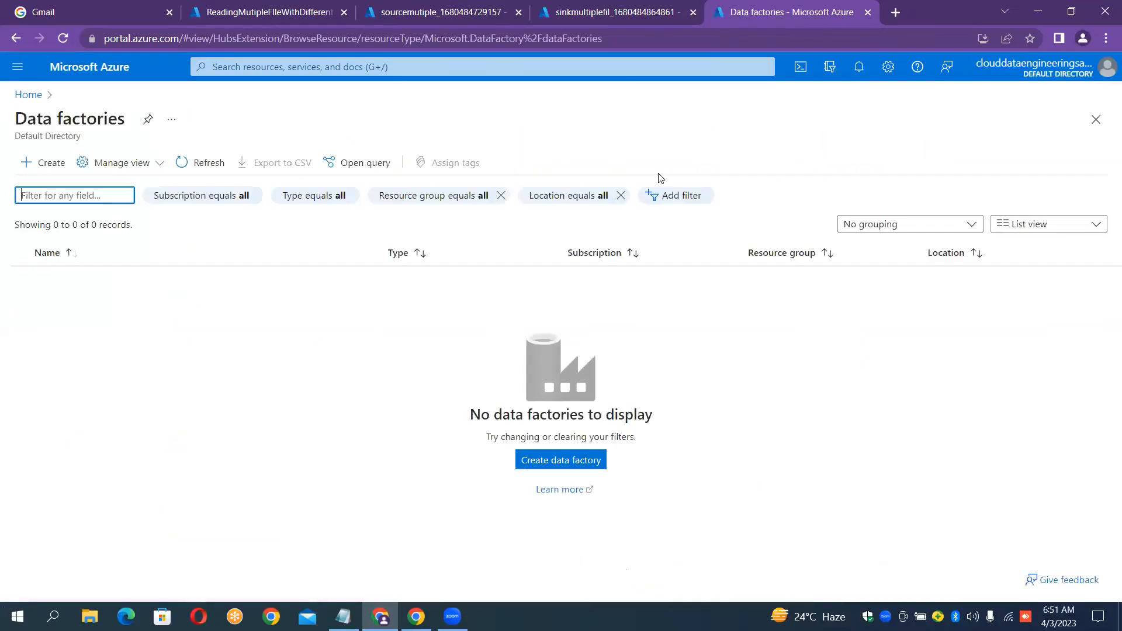
click(48, 164)
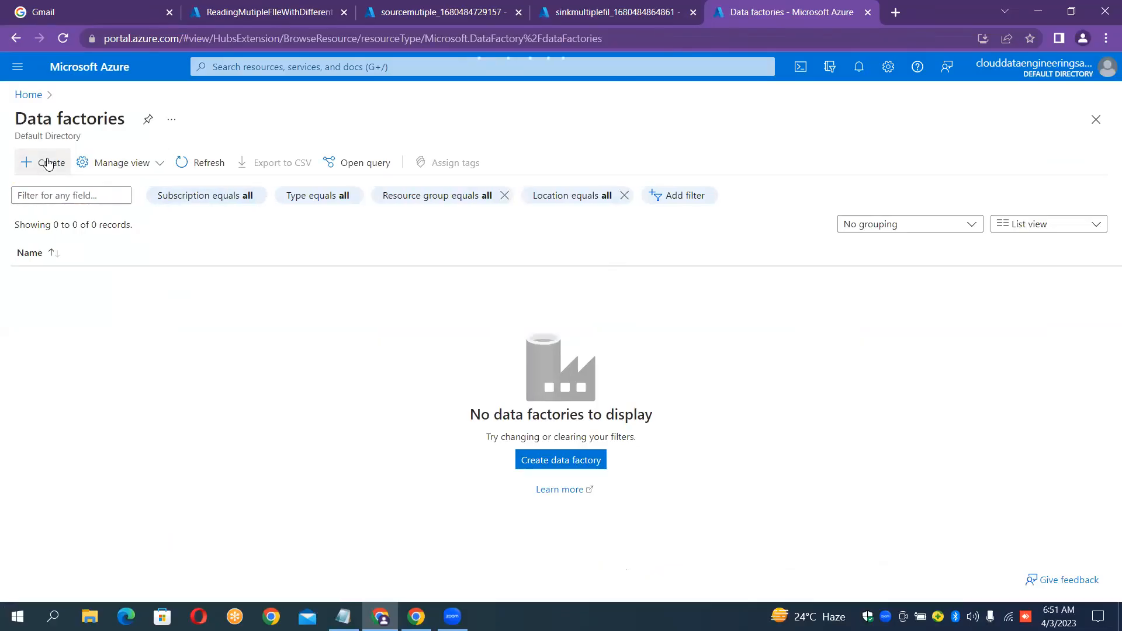
click(49, 164)
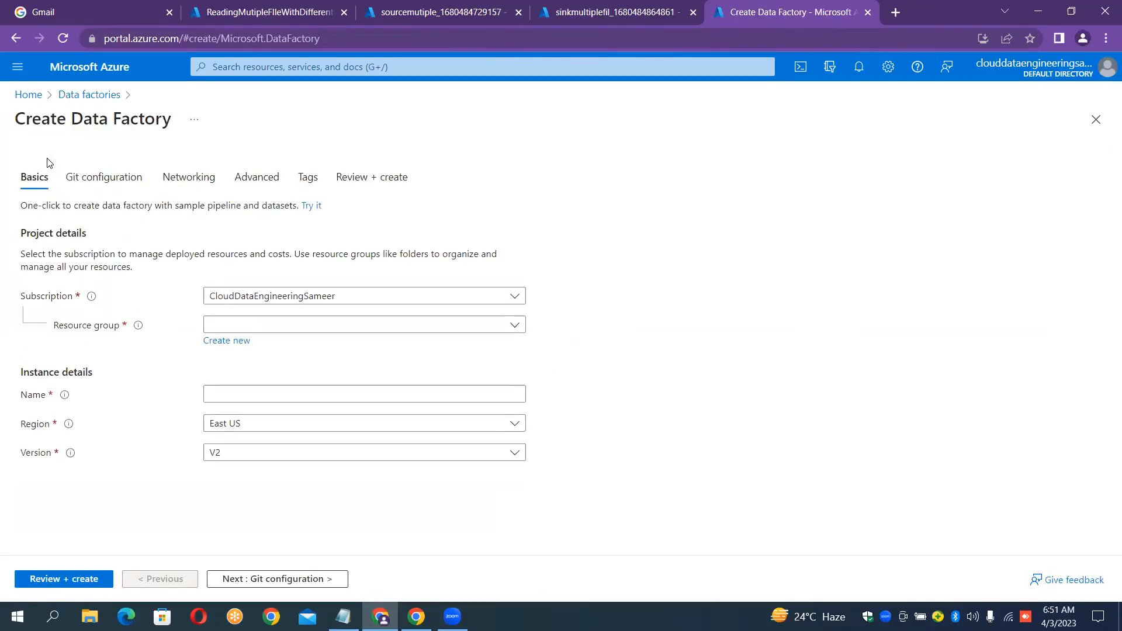
Put the factory in ReadingMutipleFIleWithDifferentFormtaRG and name it InstanceMutipleFilesReading.
click(280, 330)
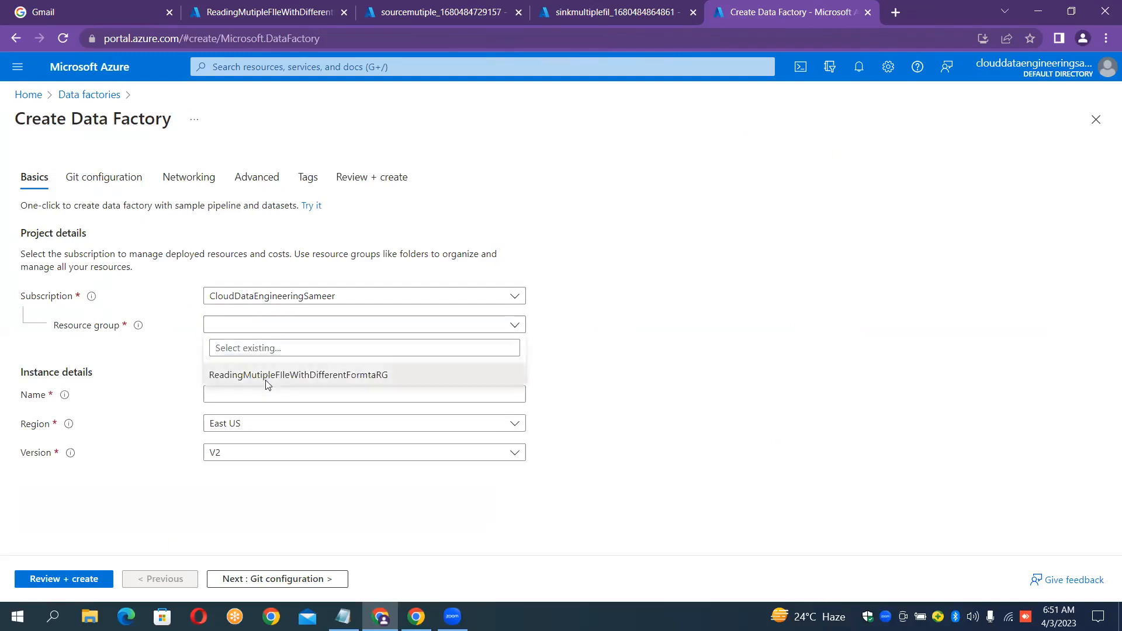
click(266, 378)
click(266, 396)
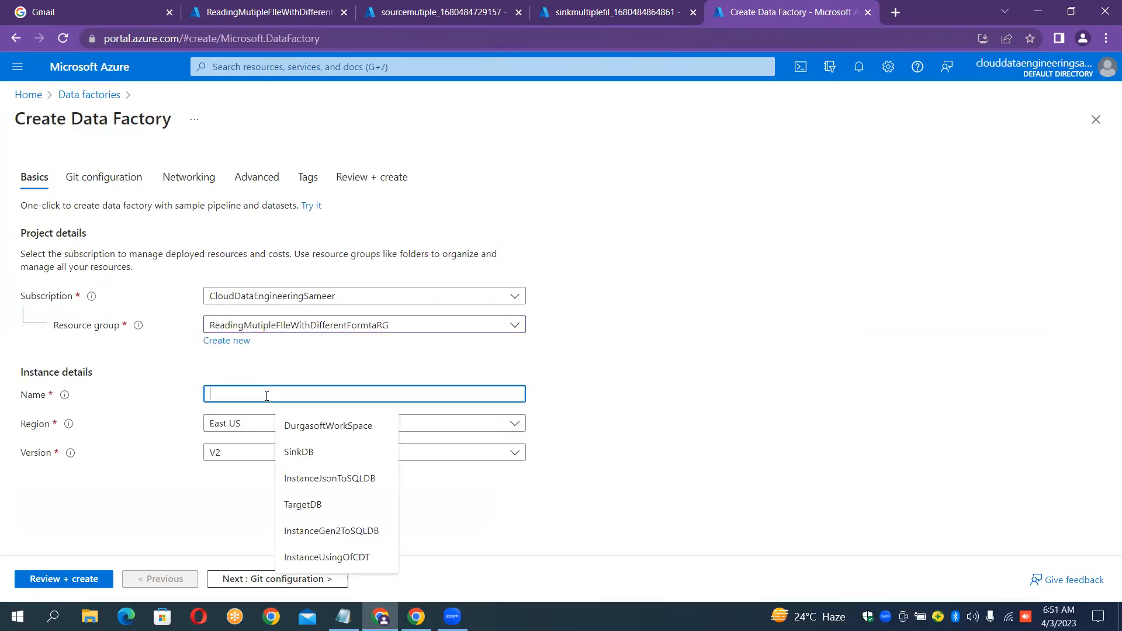
text(Instance)
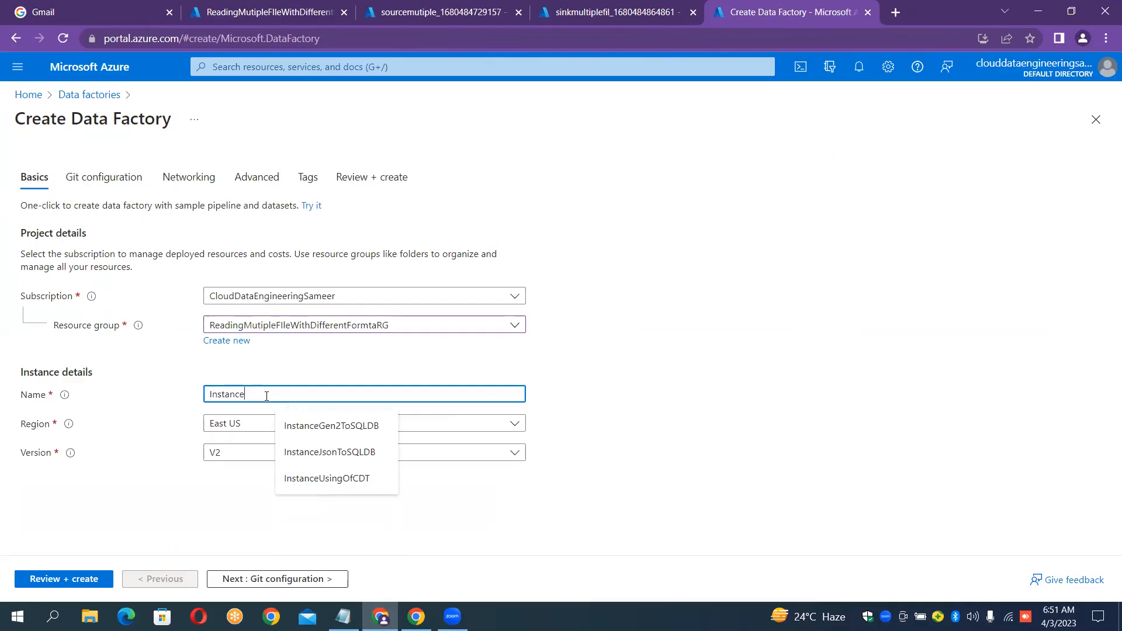
text(Ad)
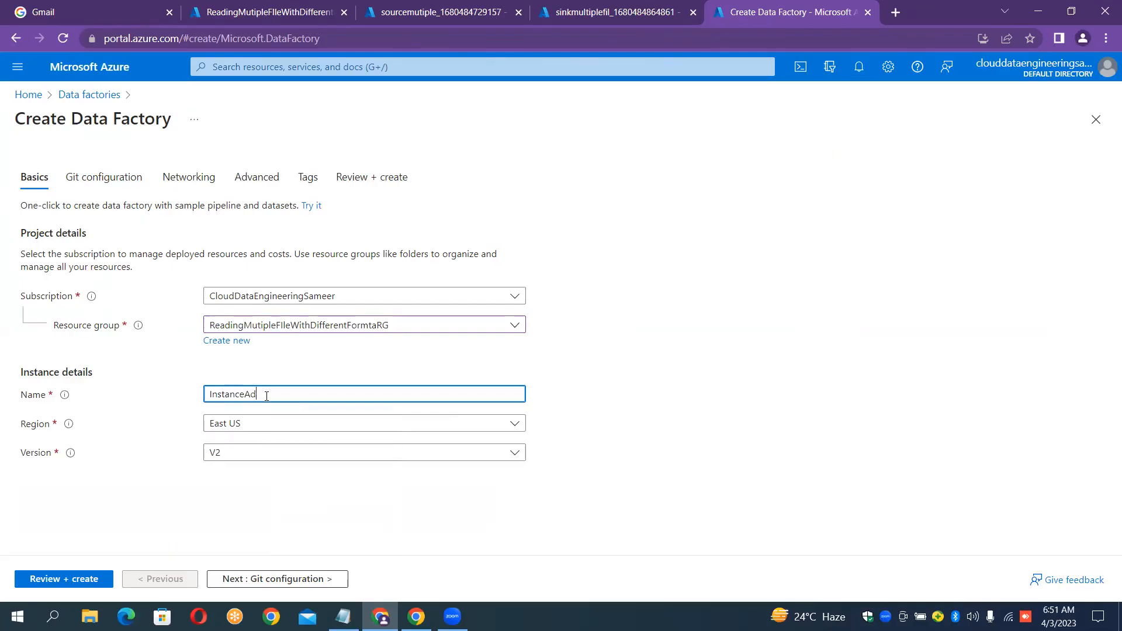
key(BackSpace)
key(BackSpace)
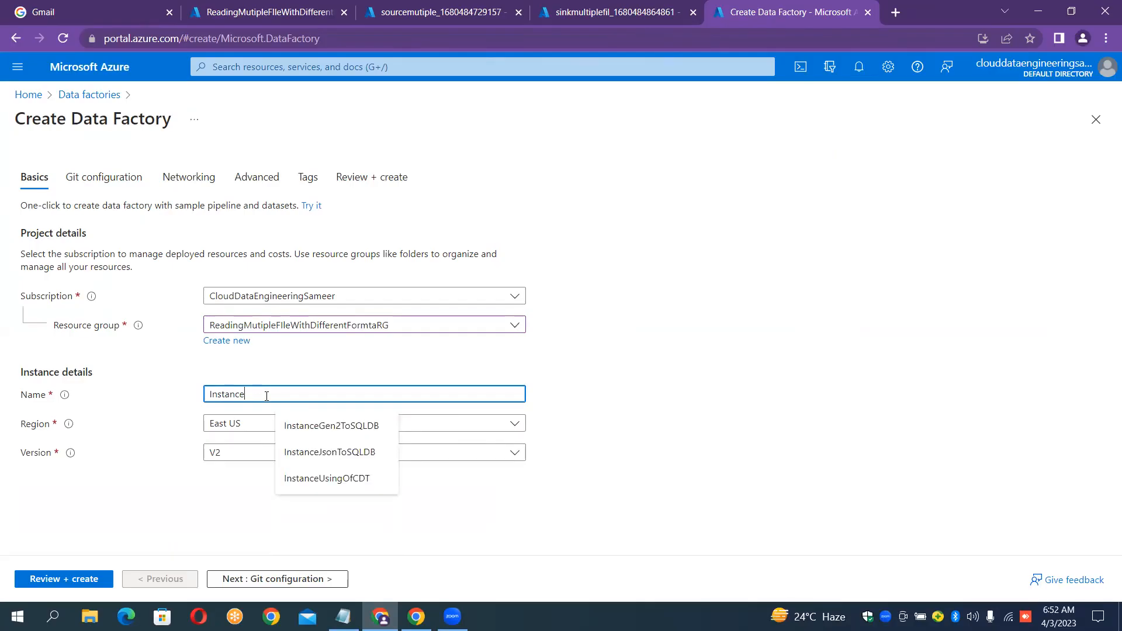
text(Mutiple)
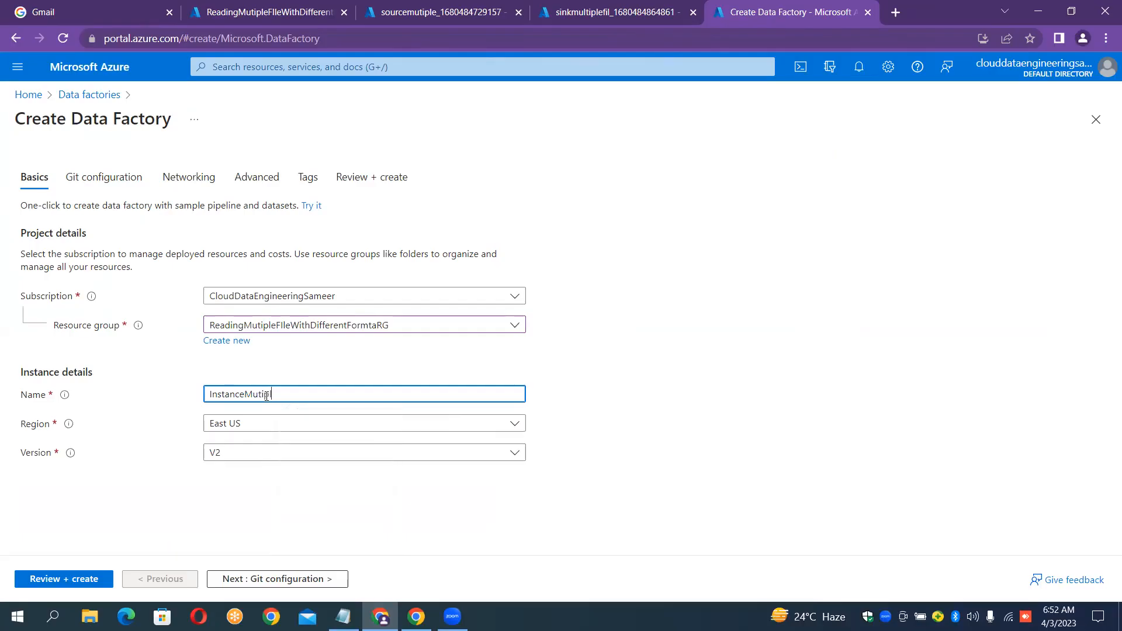
text(FilesReading)
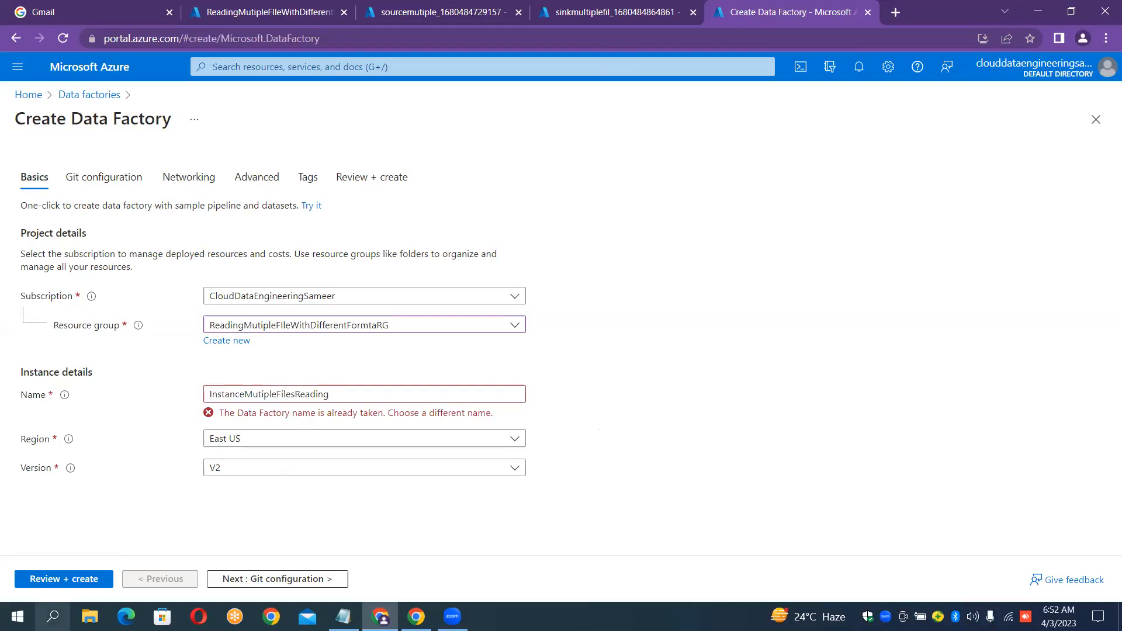
Rename the taken factory name to InstanceMutipleFilesReading1, re-validate the settings and create the factory.
click(77, 579)
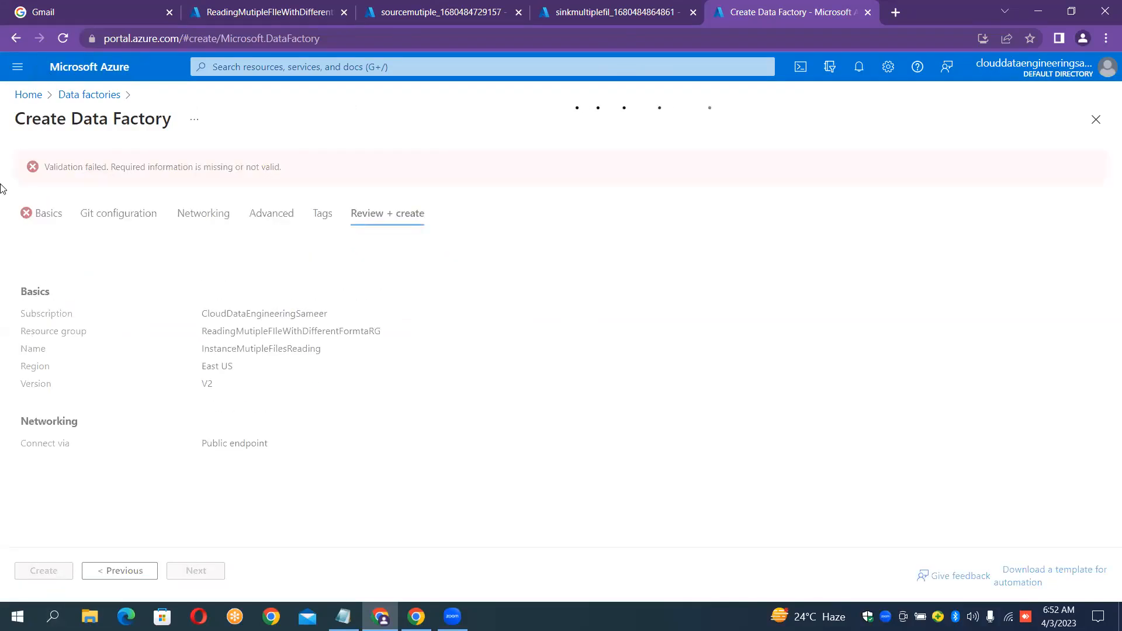
click(26, 226)
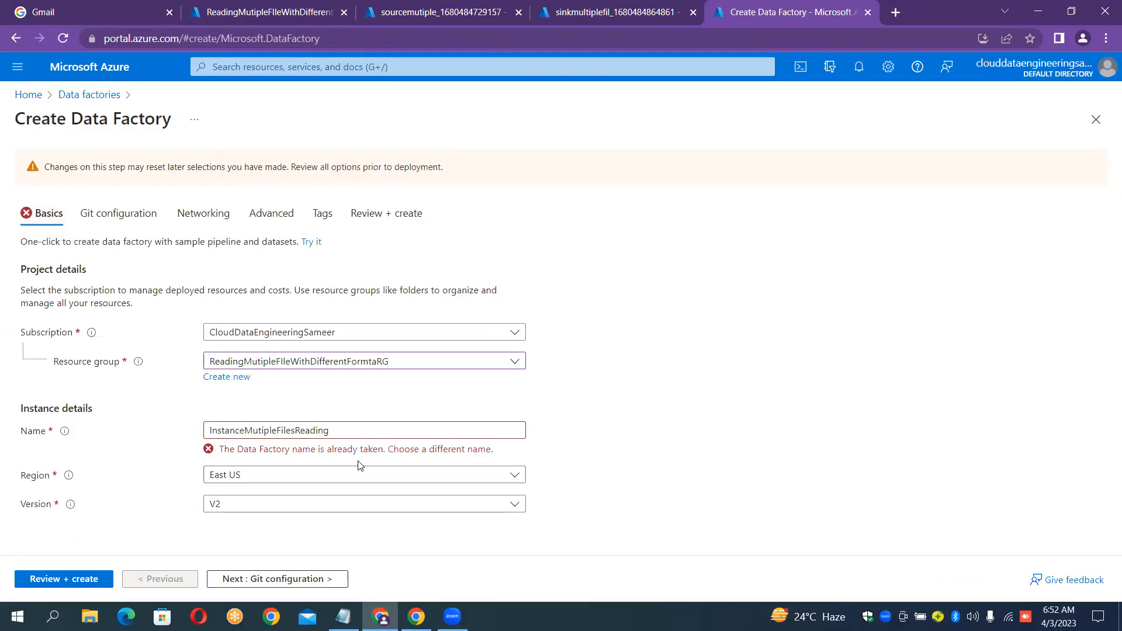
click(343, 437)
text(1)
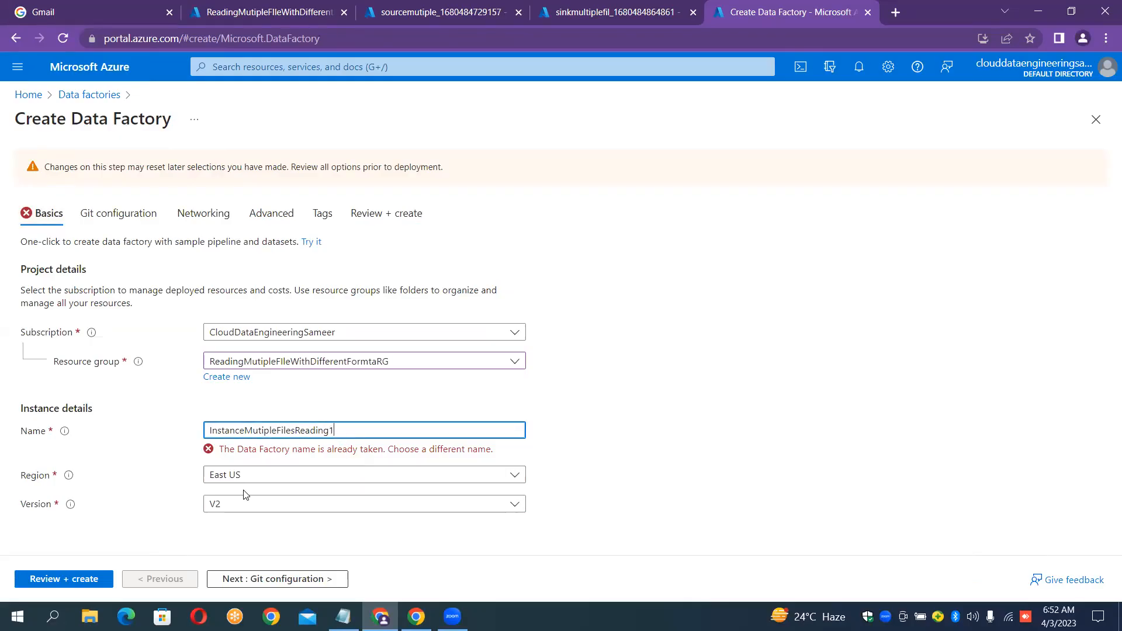
click(73, 579)
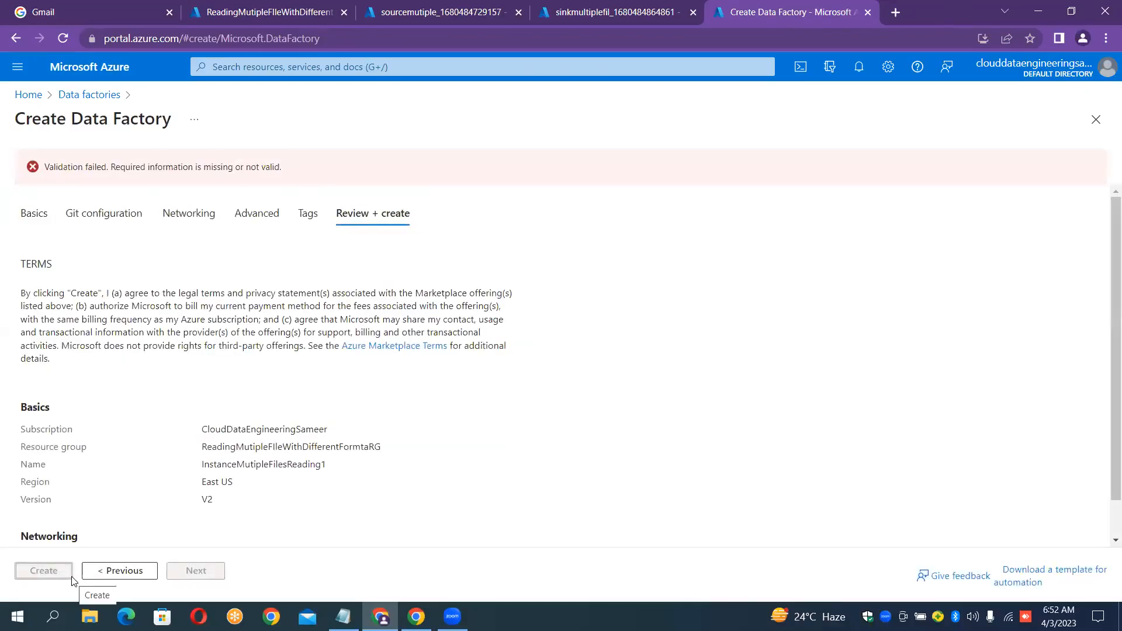
click(36, 227)
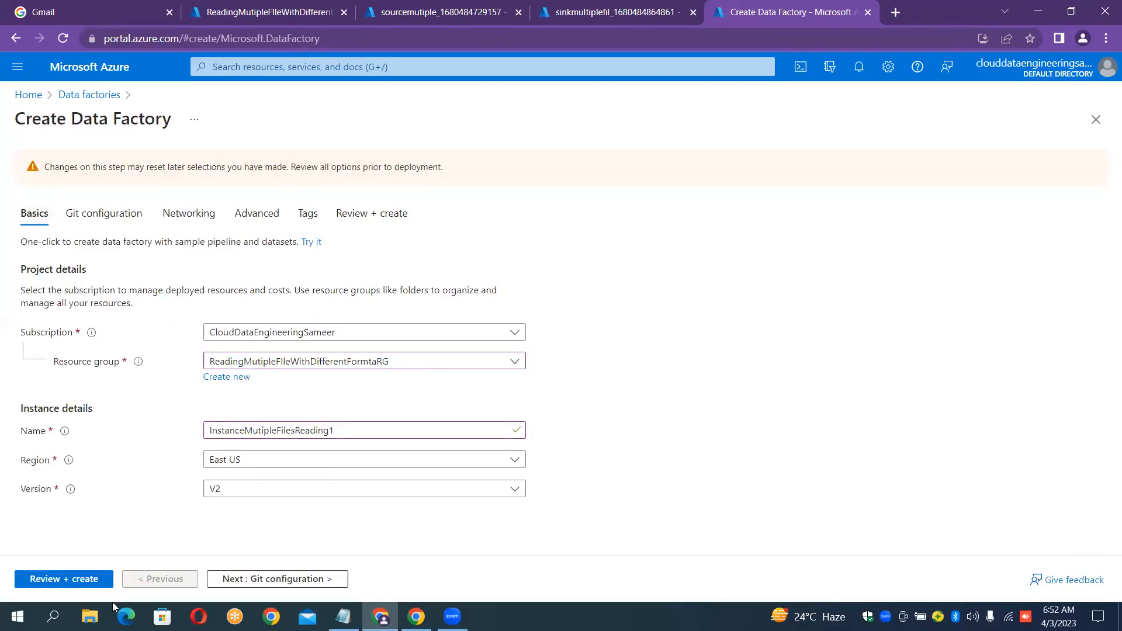
click(69, 581)
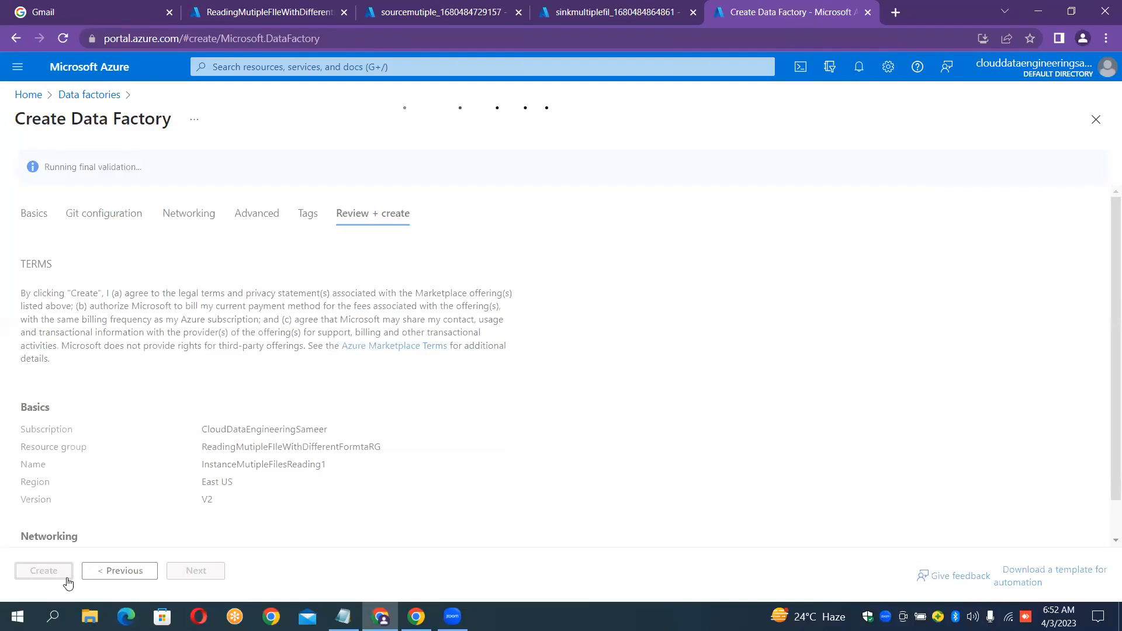
click(69, 579)
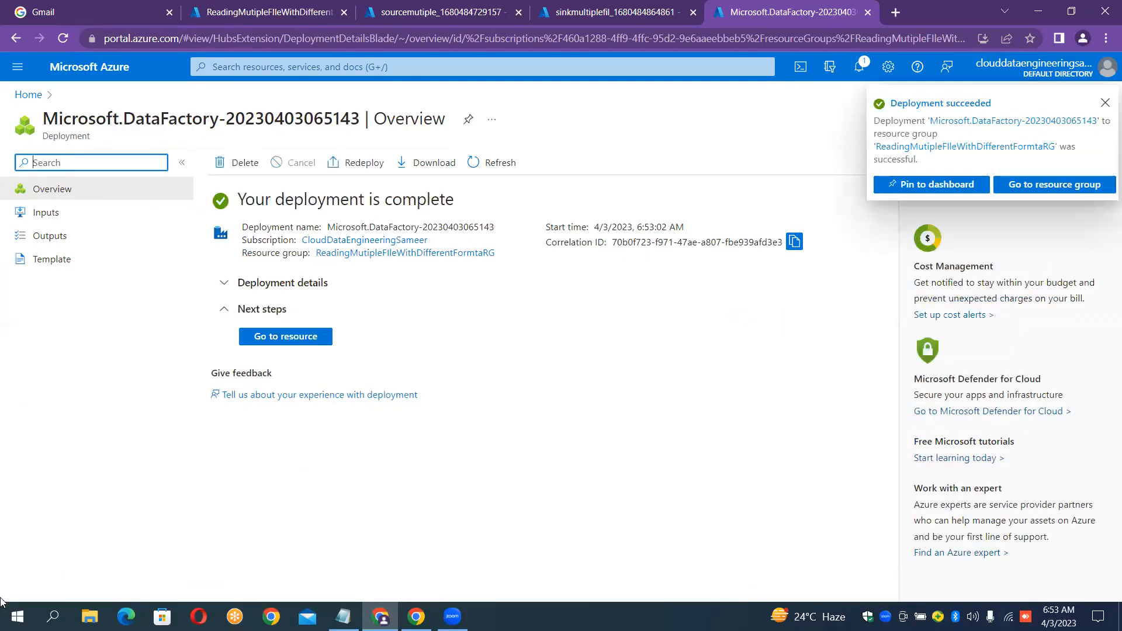
Open the InstanceMutipleFilesReading1 factory, launch its Data Factory Studio, then return to the sinkmultiplefil deployment tab.
click(281, 336)
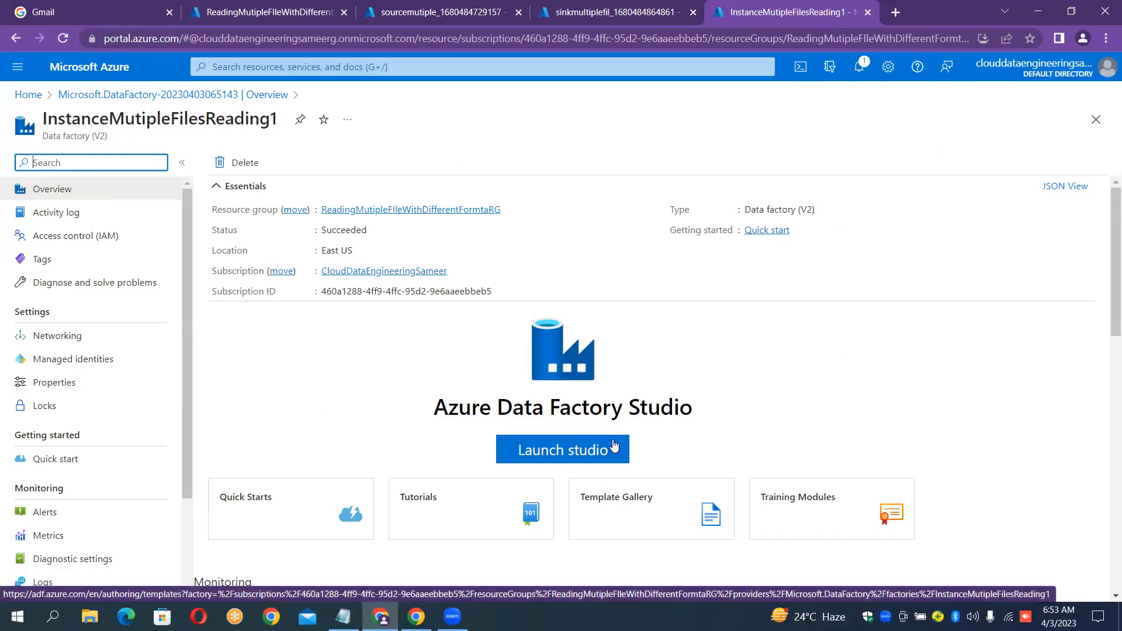
click(583, 448)
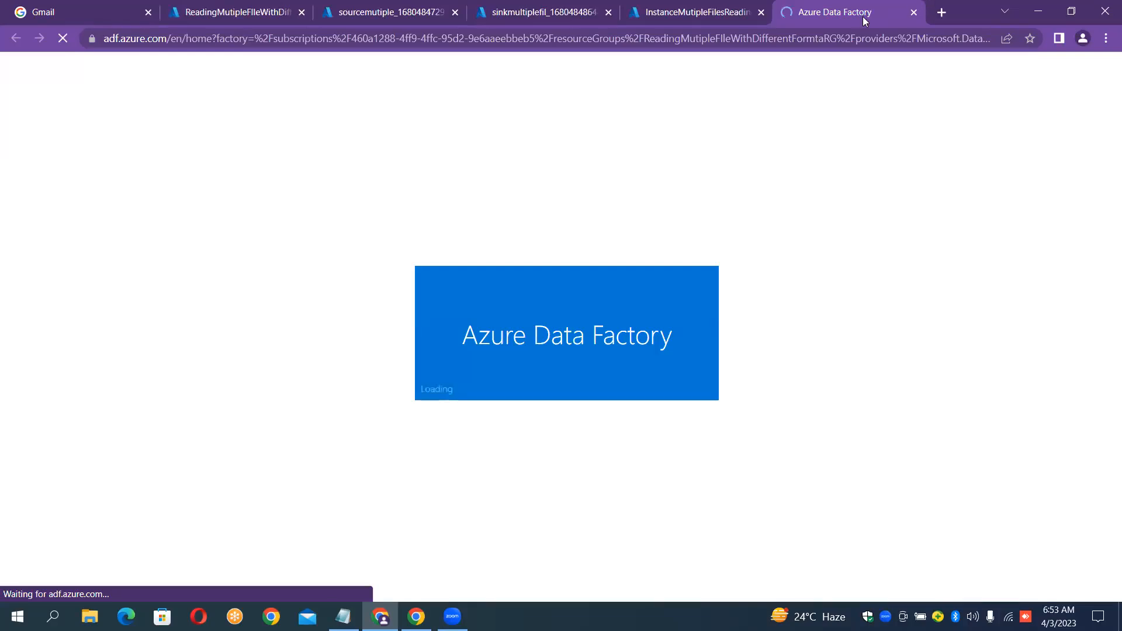
click(708, 11)
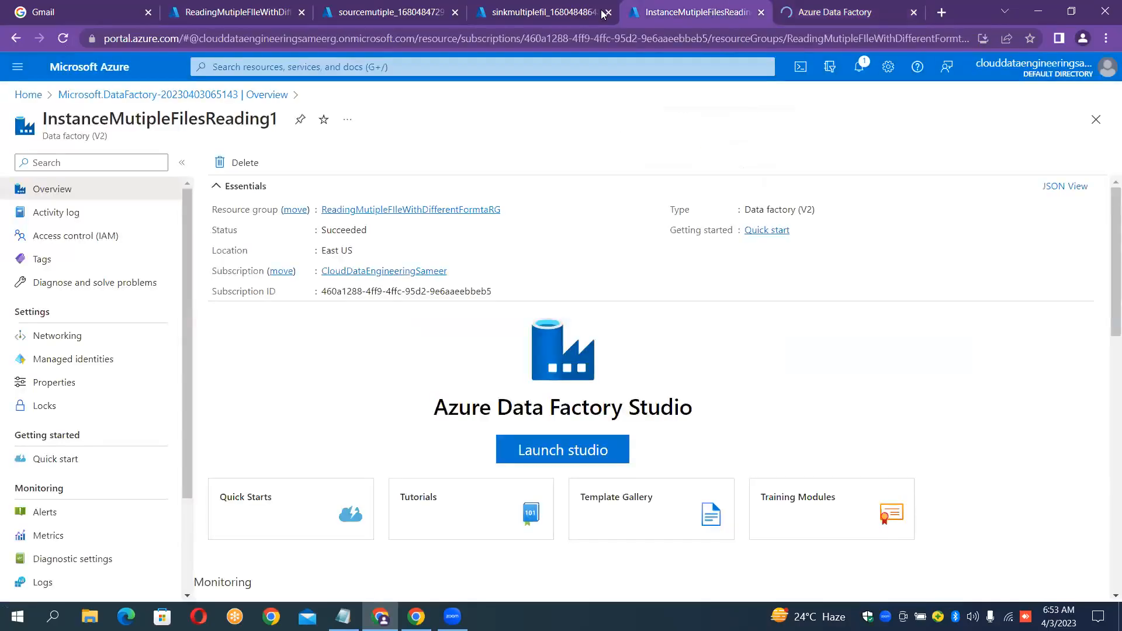
click(523, 13)
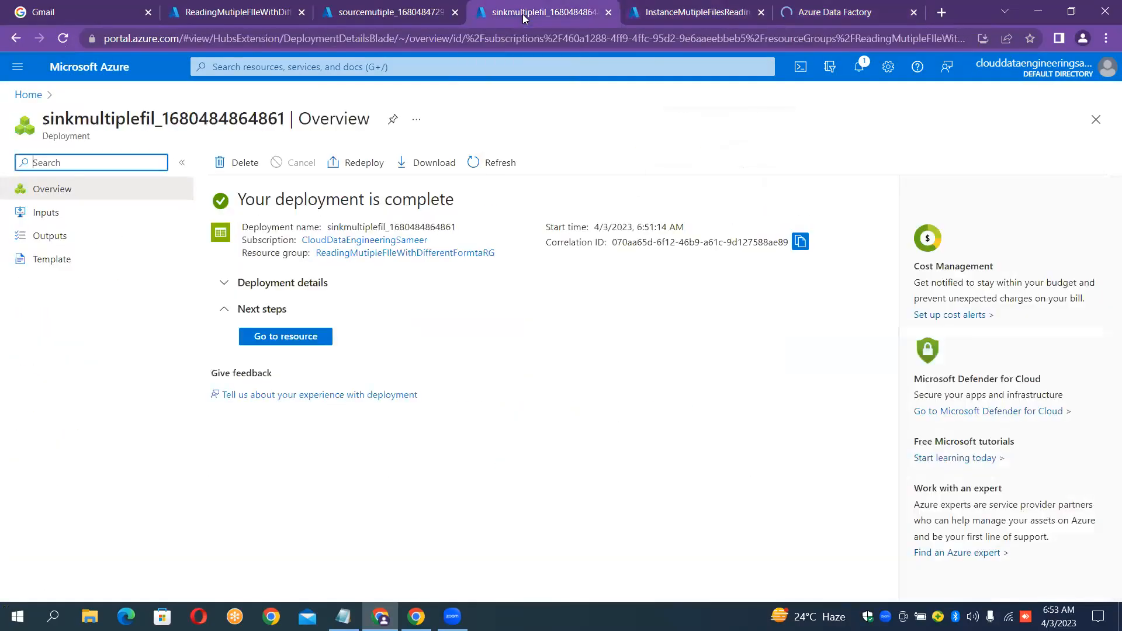
Add a container named 'output' to the sinkmultiplefil storage account and open its blob list.
click(317, 344)
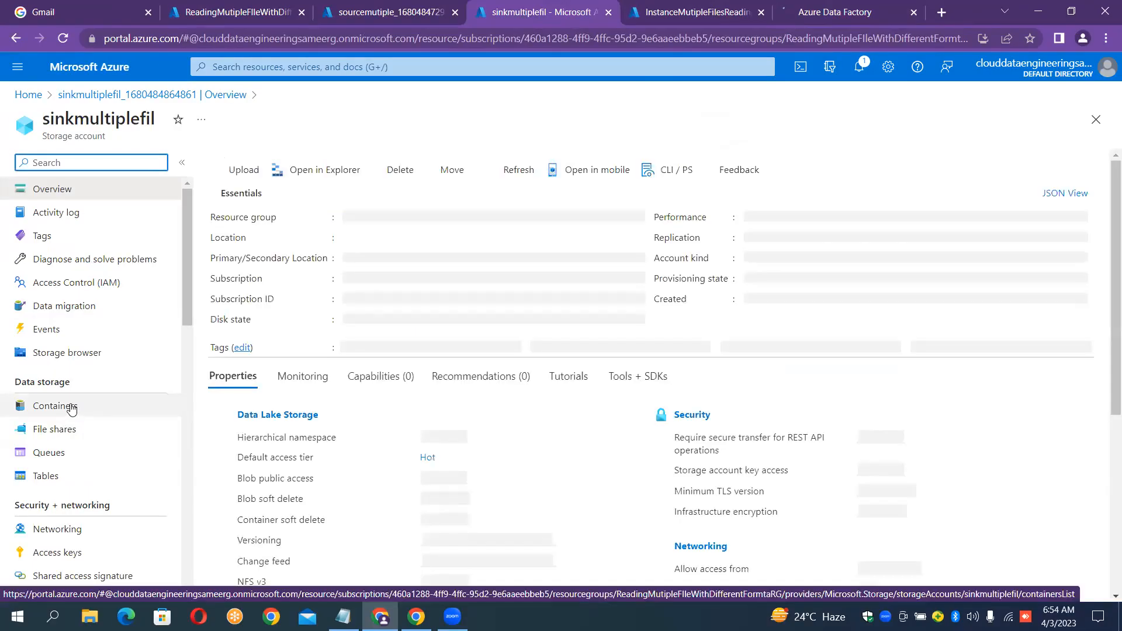
click(71, 408)
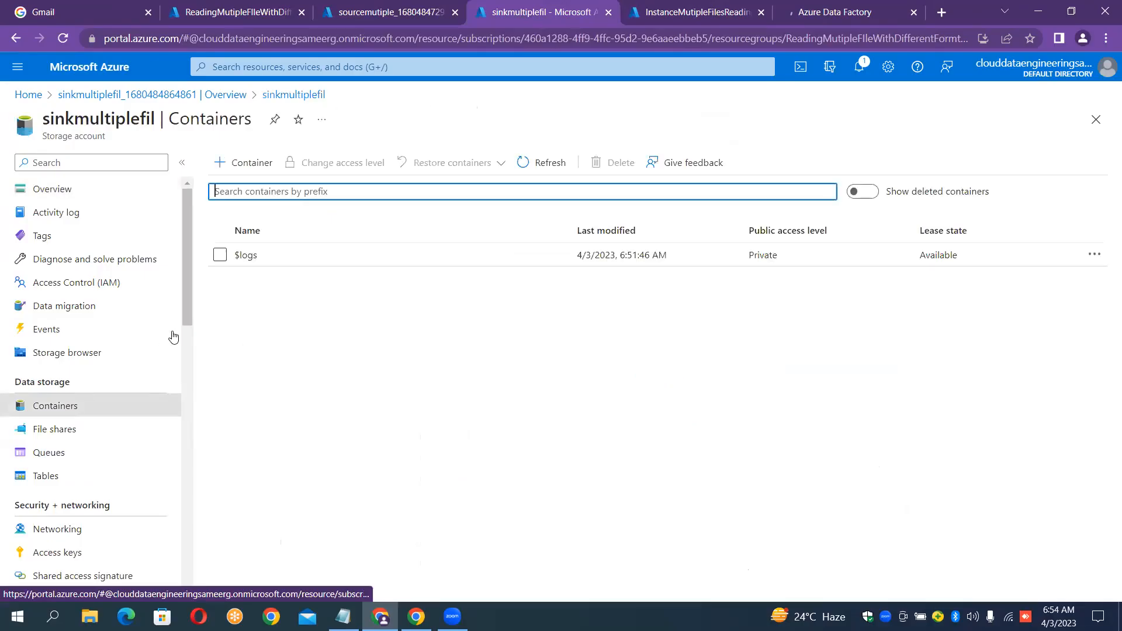
click(259, 173)
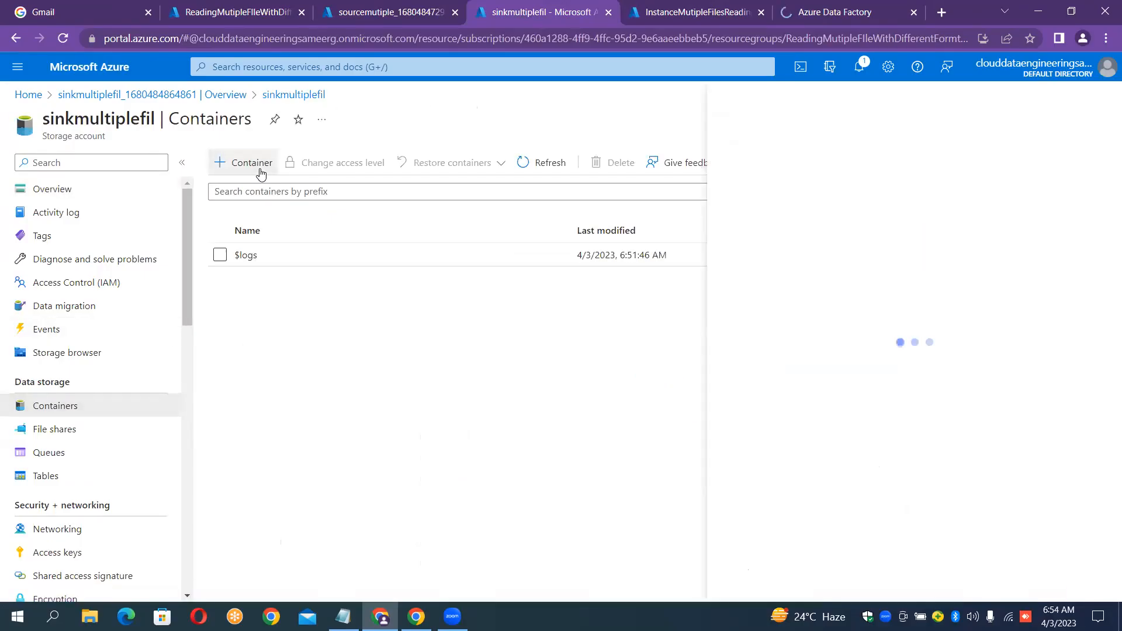
text(output)
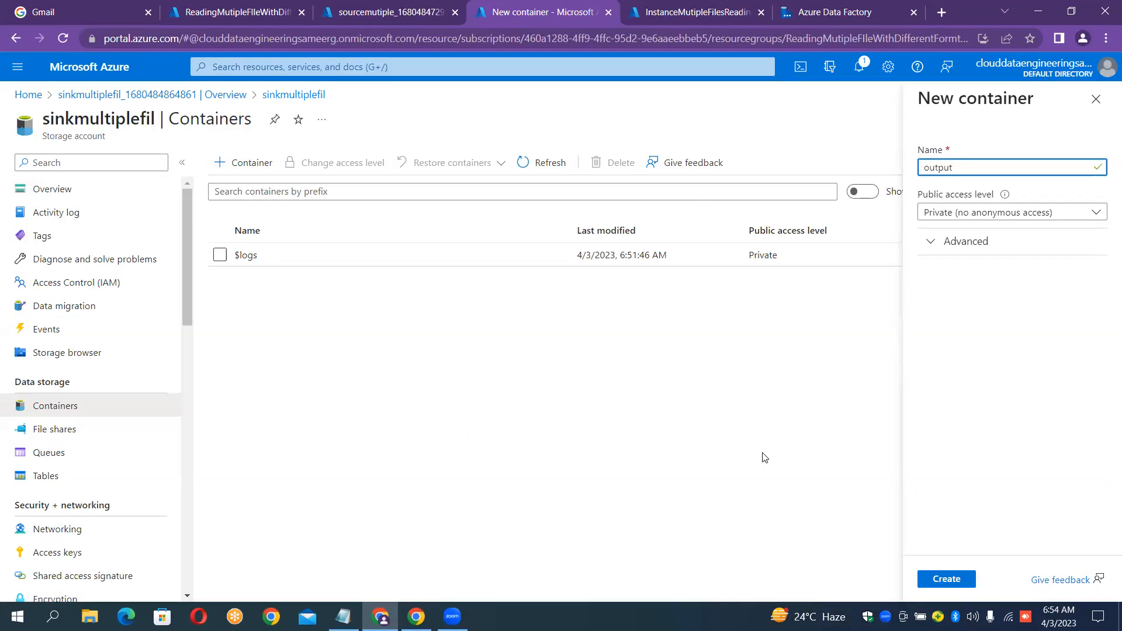
click(940, 581)
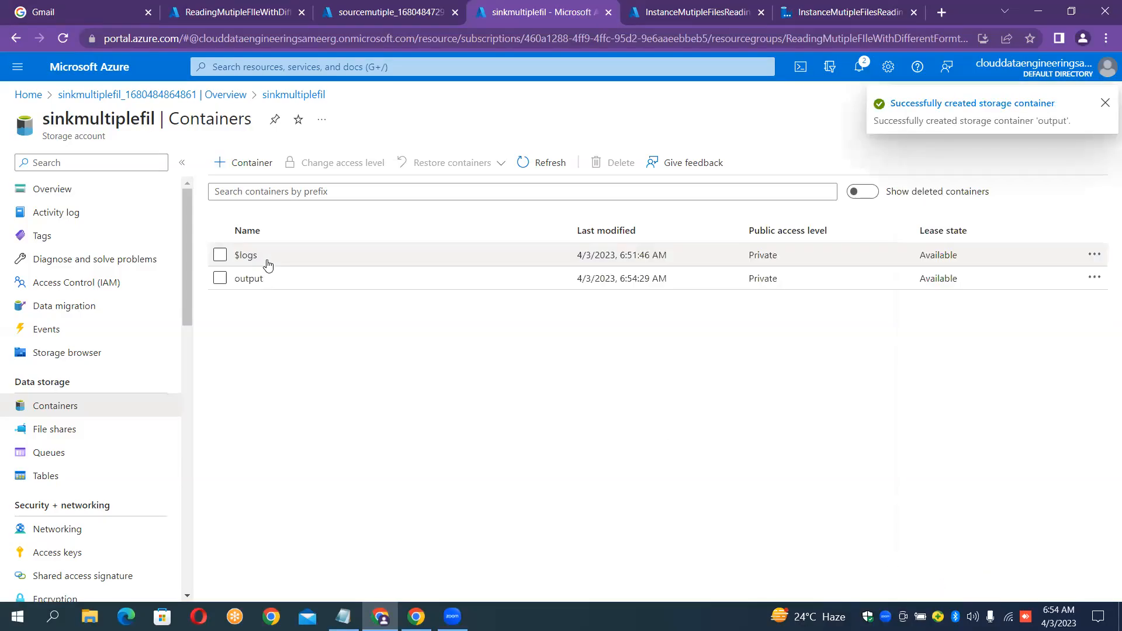
click(258, 285)
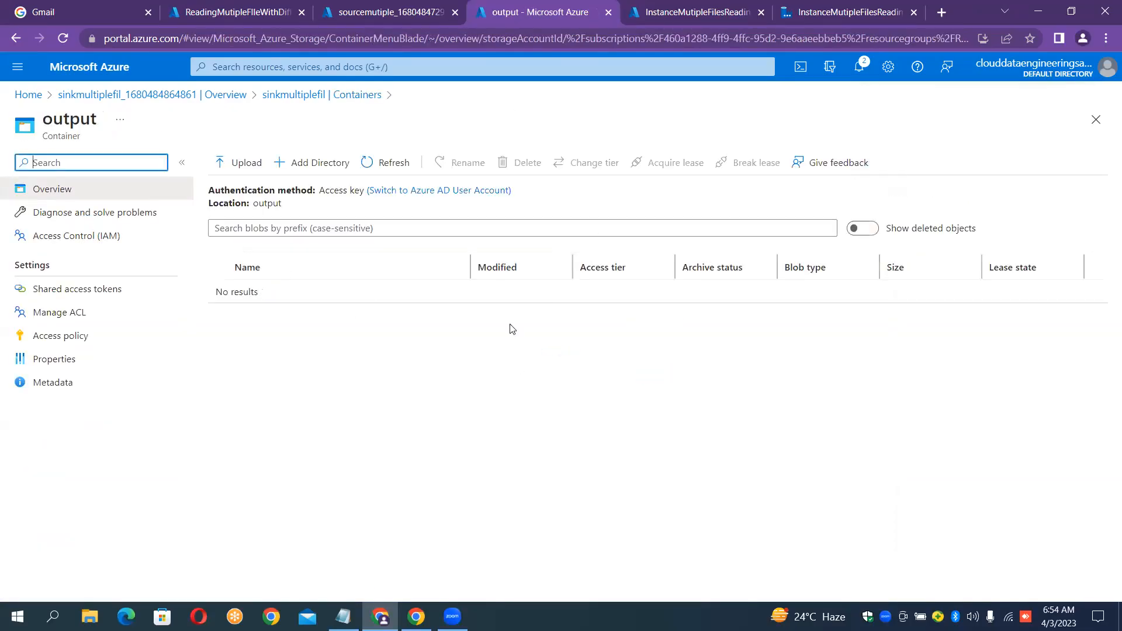
Add a container named 'input' to the sourcemutiple storage account and open its blob list.
click(388, 11)
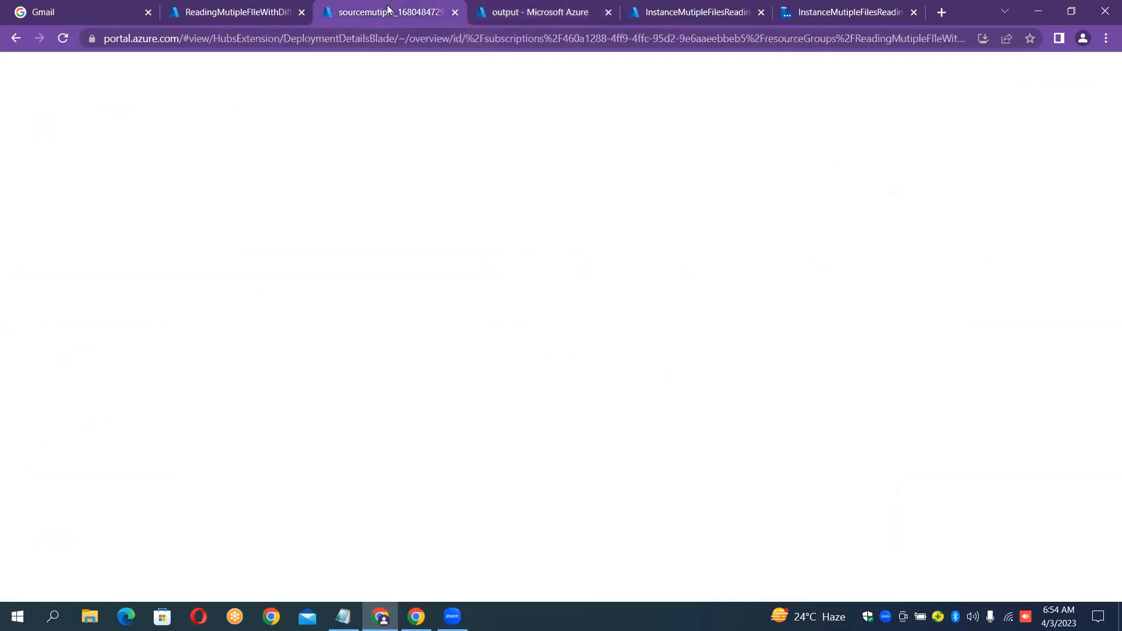
click(287, 333)
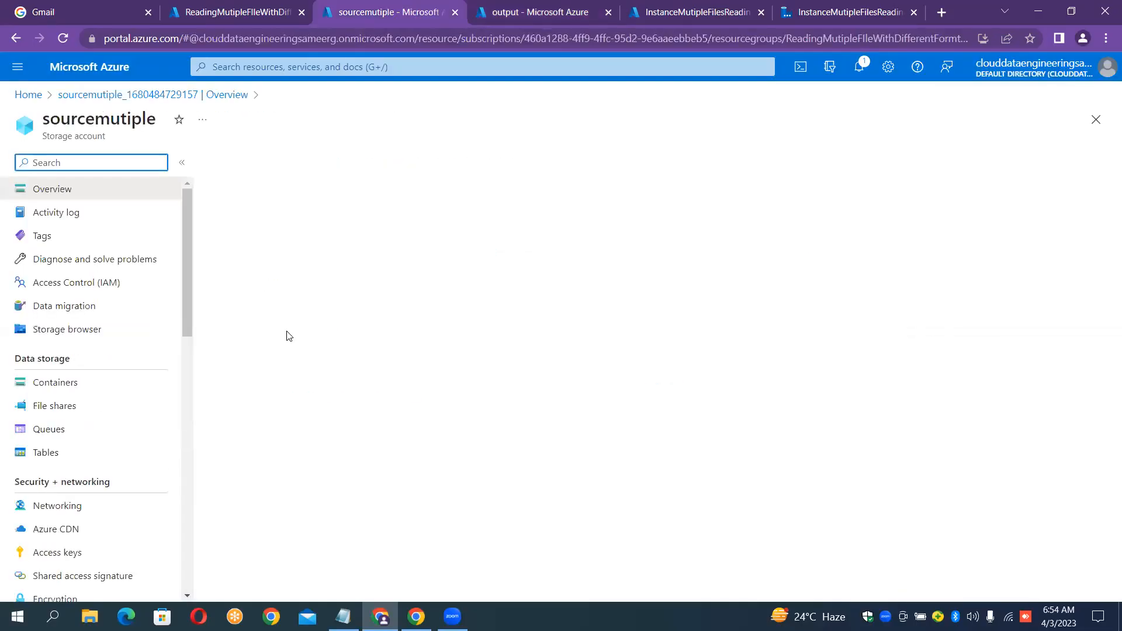
click(52, 408)
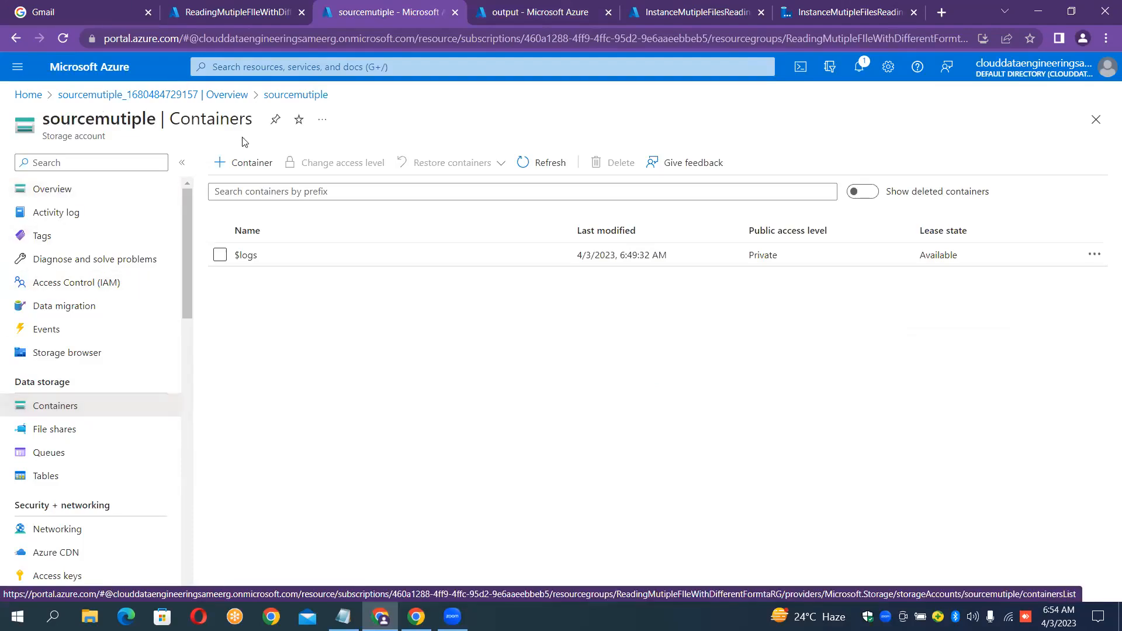
click(251, 163)
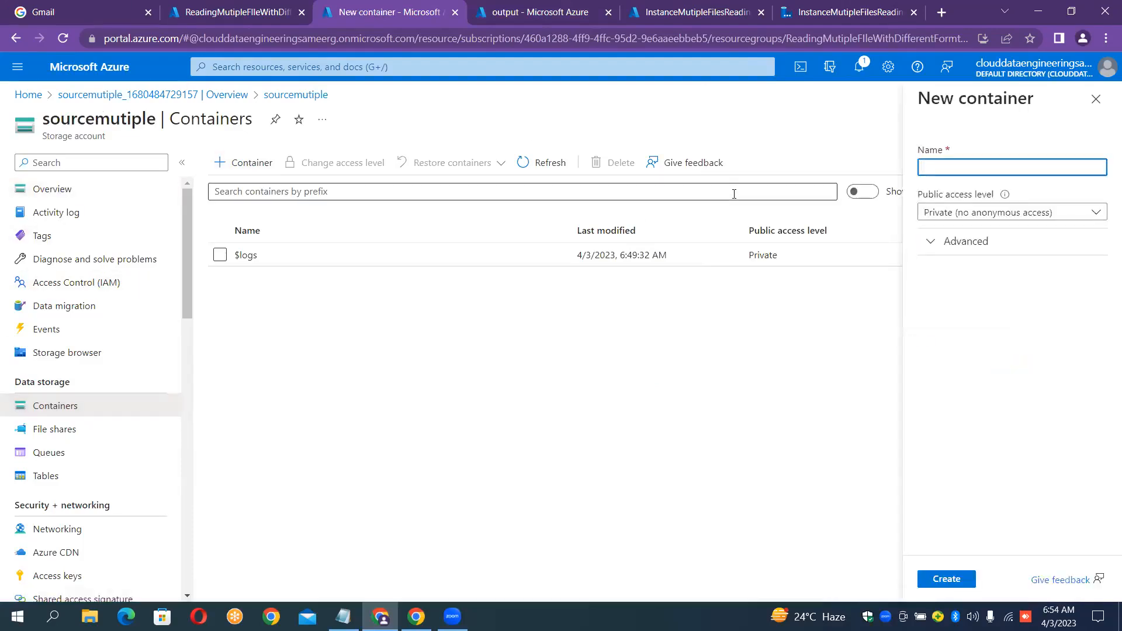
text(input)
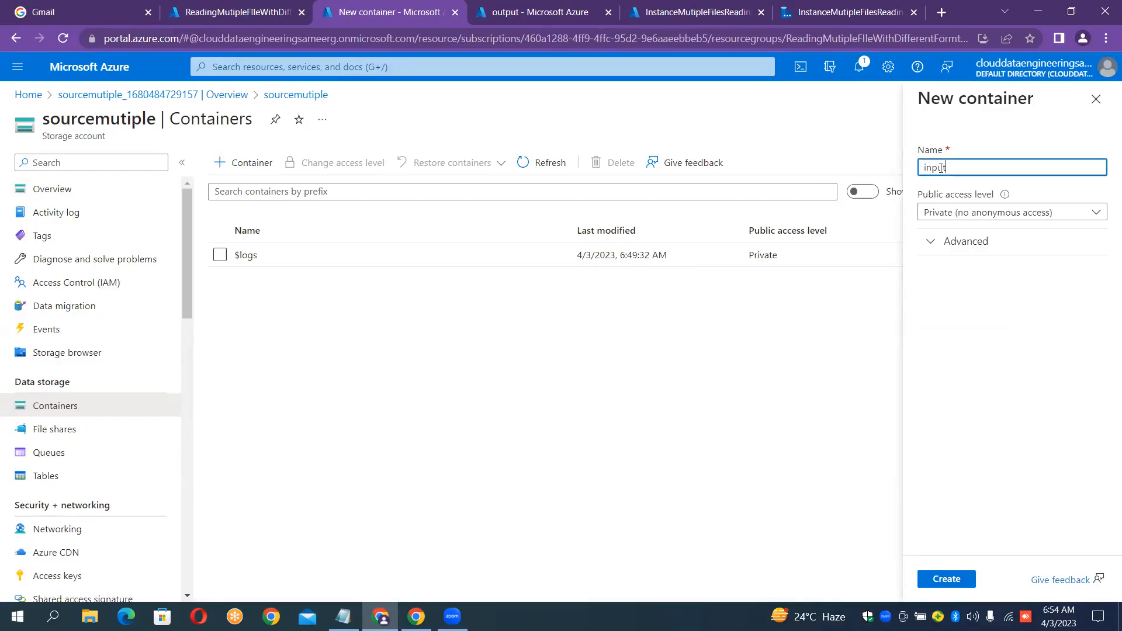
click(949, 581)
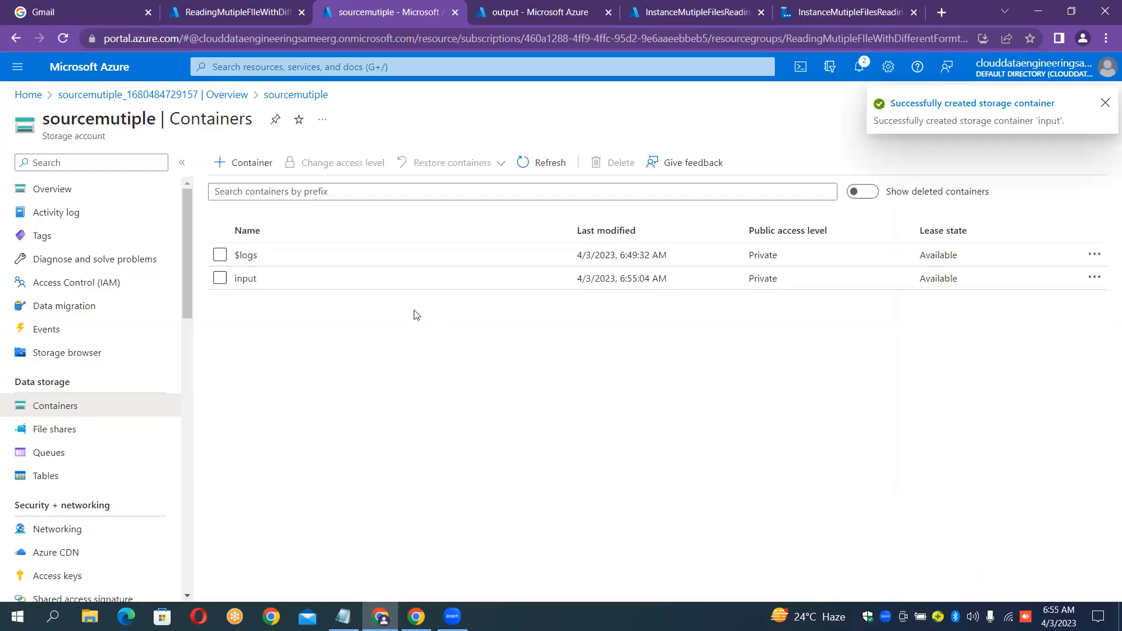
click(384, 287)
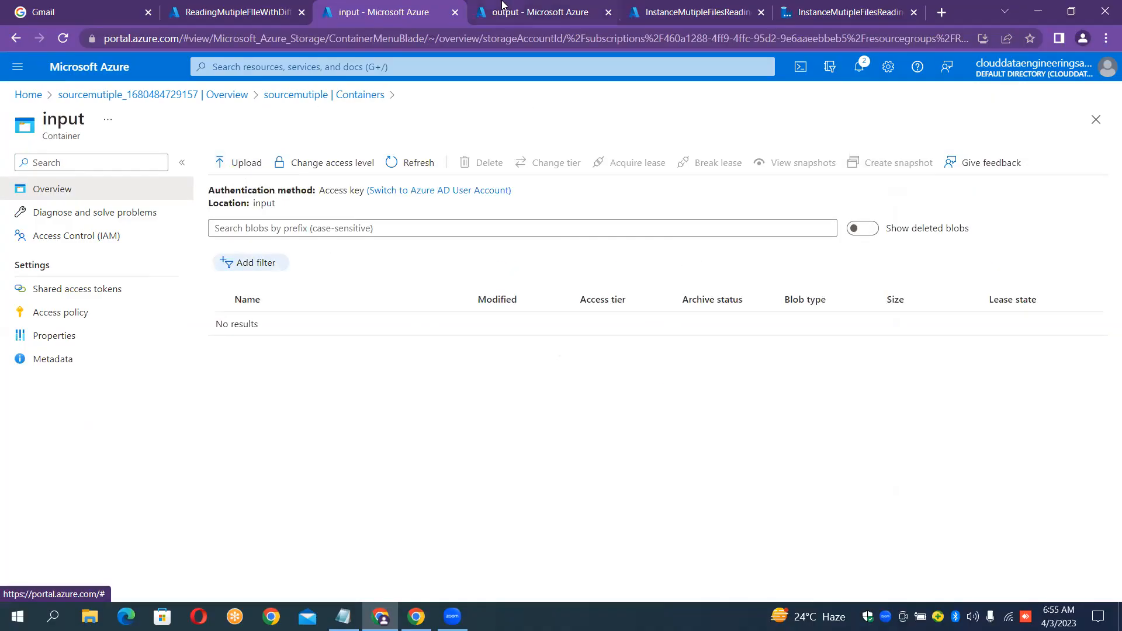
Bring up the Upload blob pane on the empty input container.
click(482, 9)
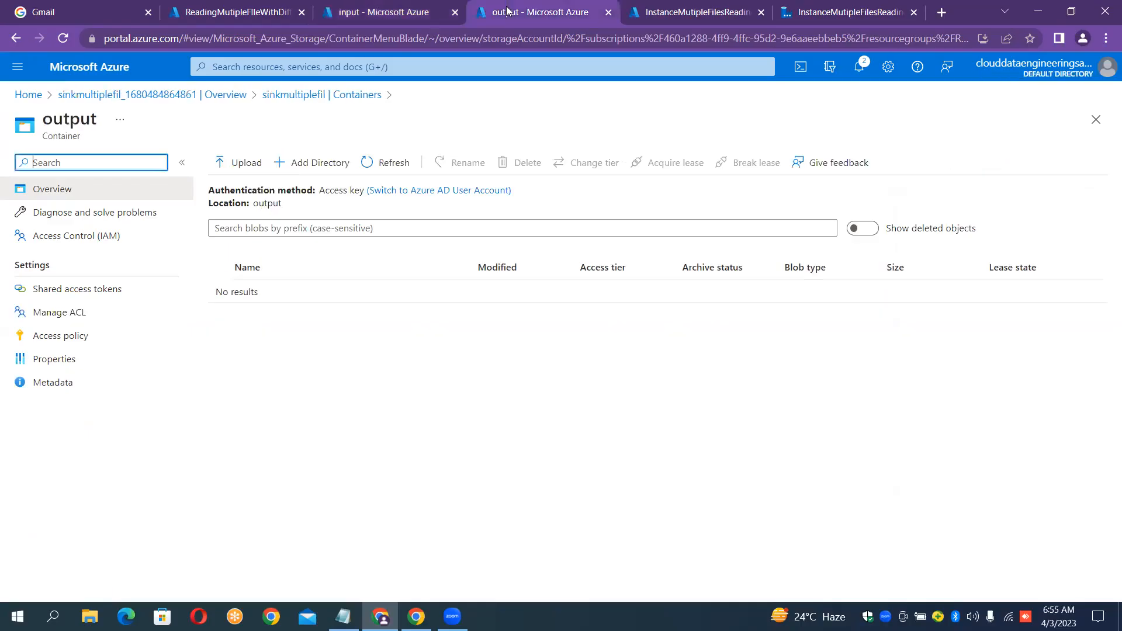
click(416, 10)
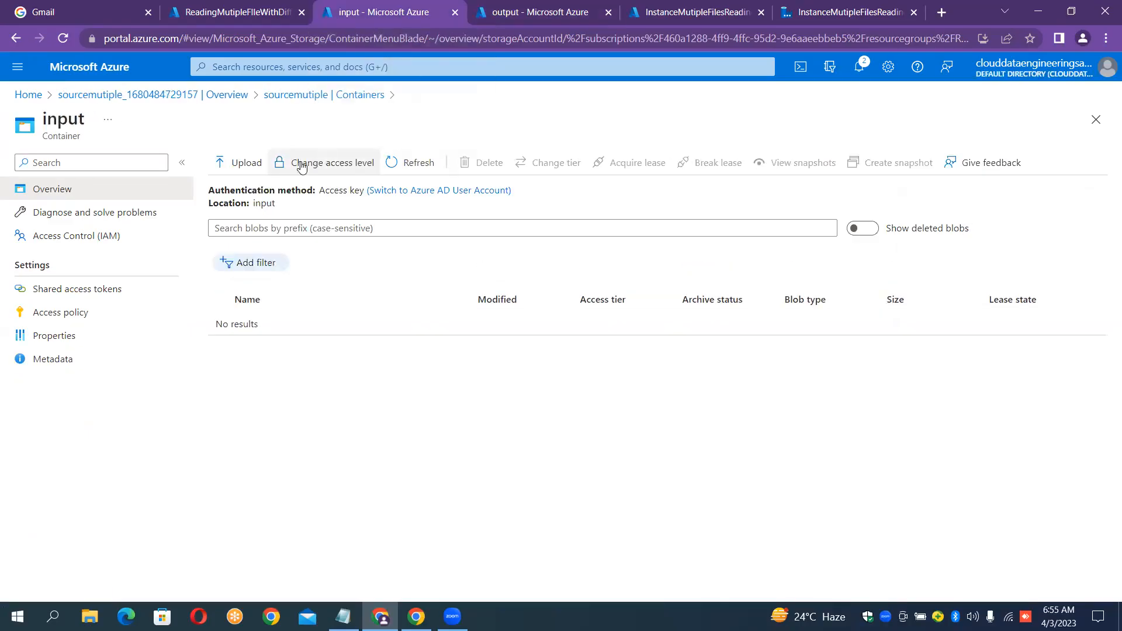
click(259, 167)
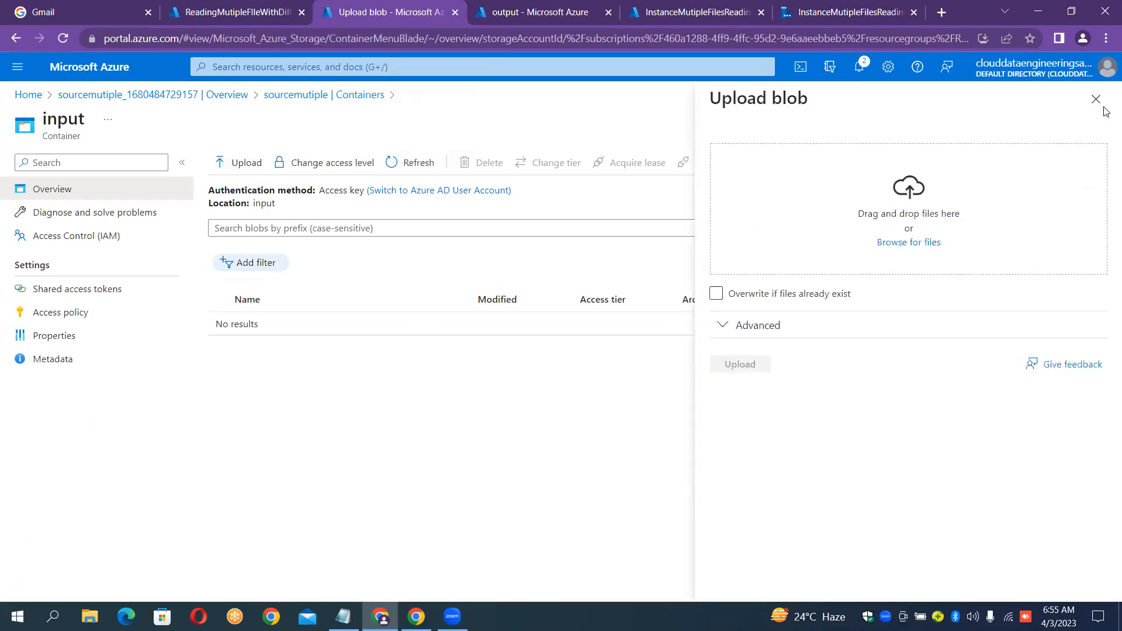
Choose stuents, Sales, routes, Employees, airlines and countries from the Data_Files folder for upload.
click(934, 246)
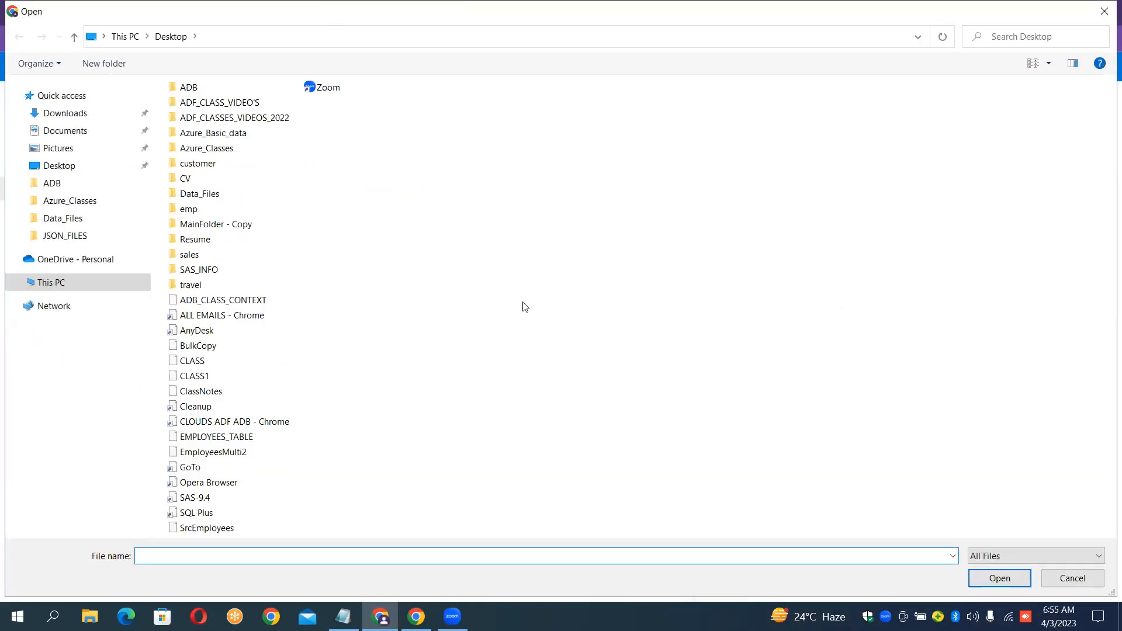
click(245, 203)
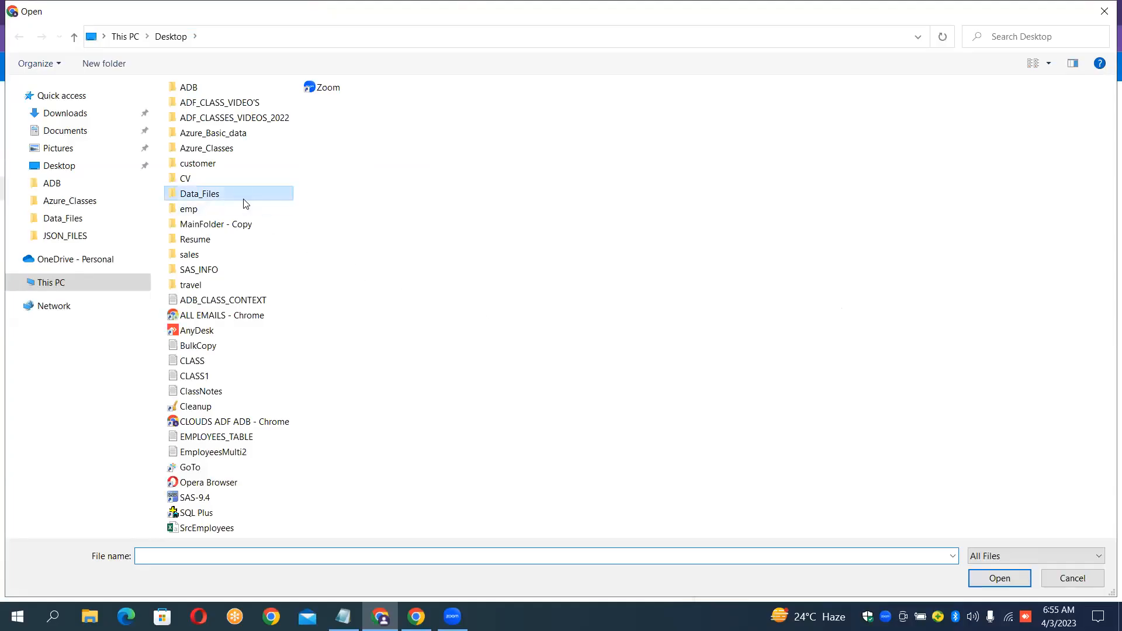
double_click(245, 202)
click(243, 200)
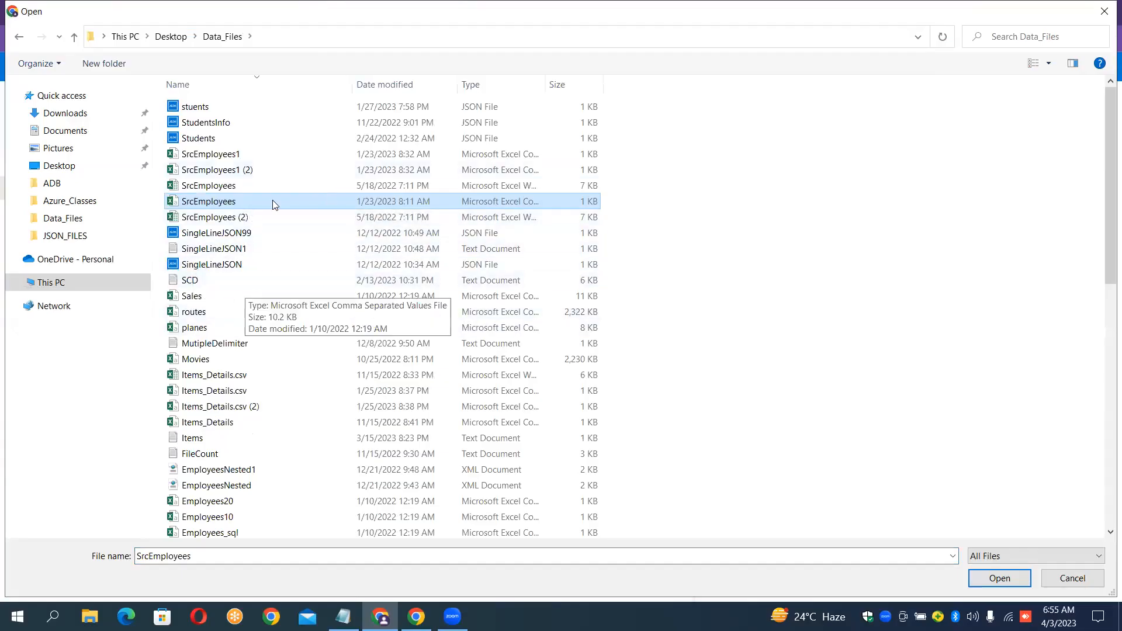
click(261, 111)
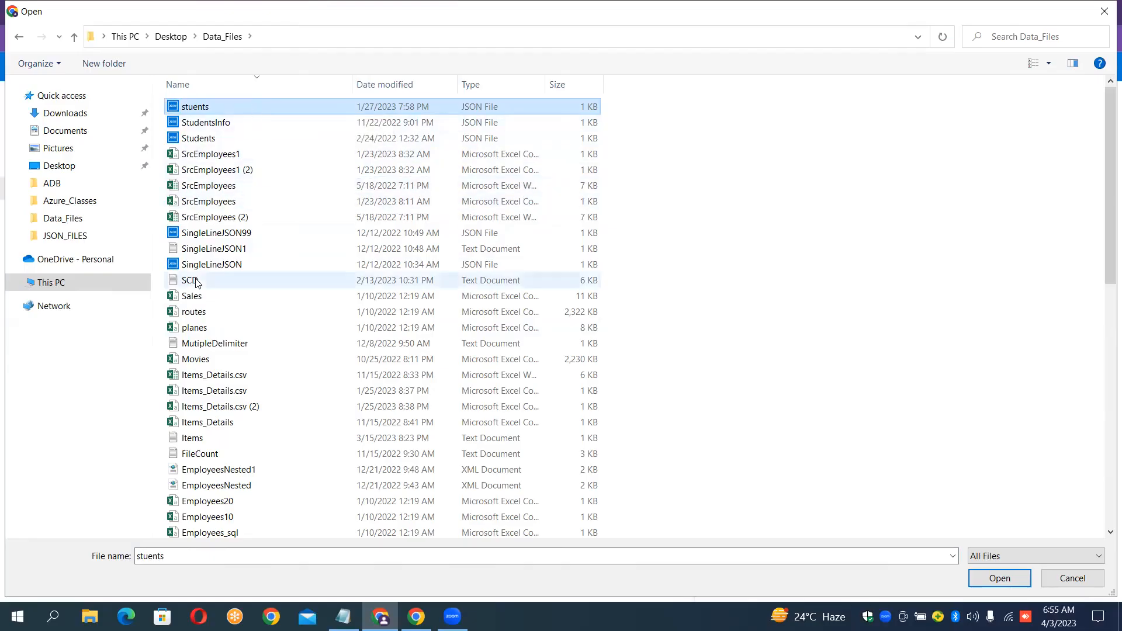
ctrl+click(199, 298)
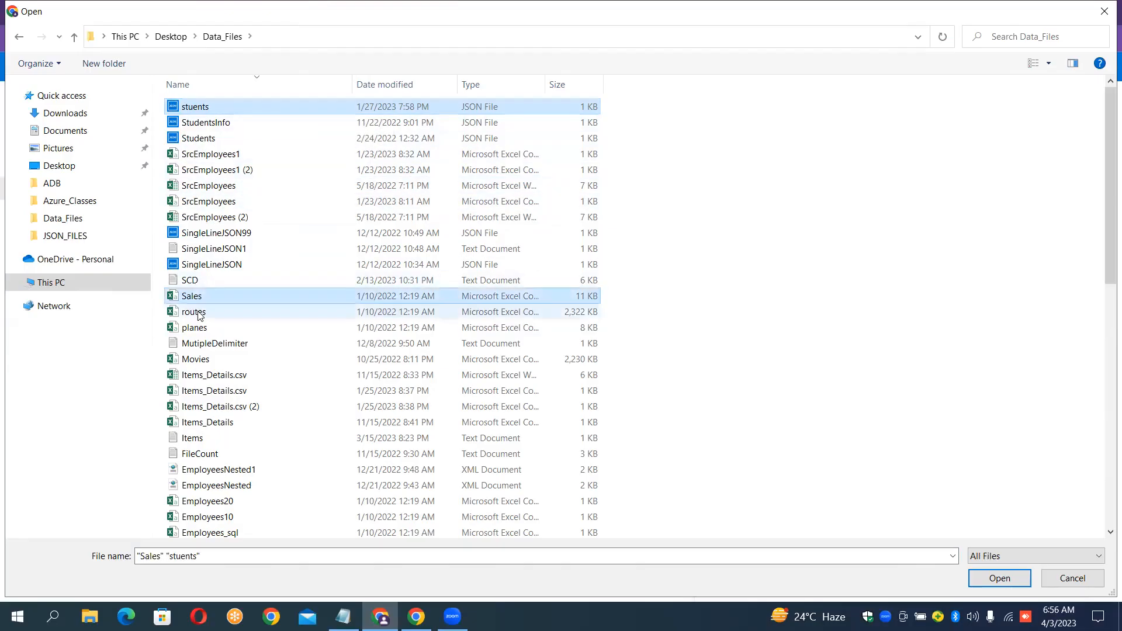
ctrl+click(201, 314)
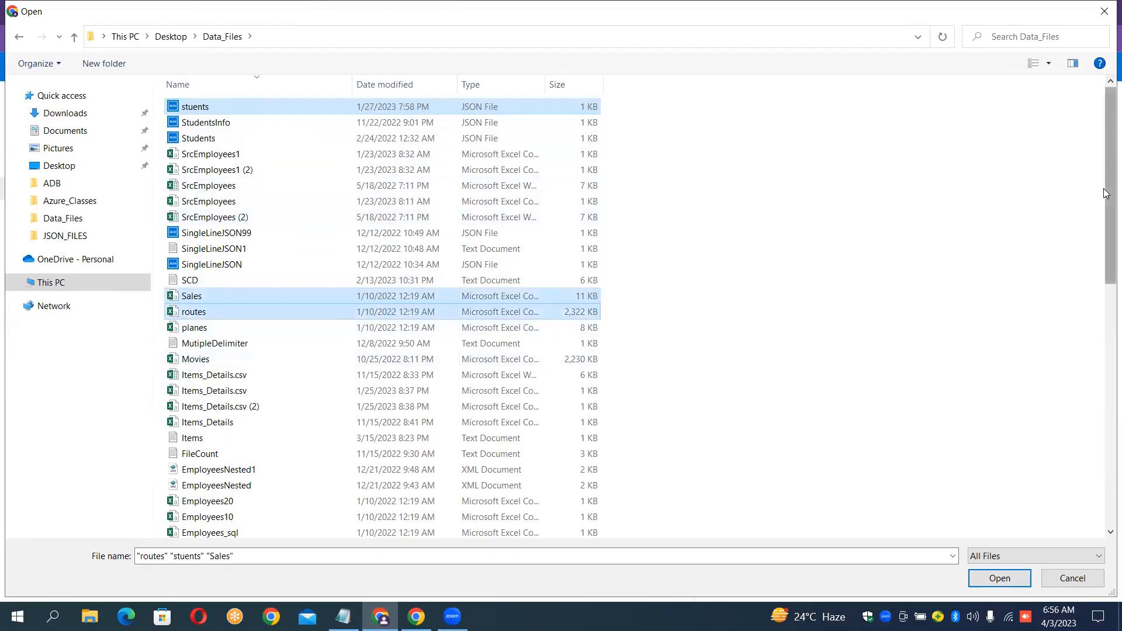
drag(1106, 193, 1106, 333)
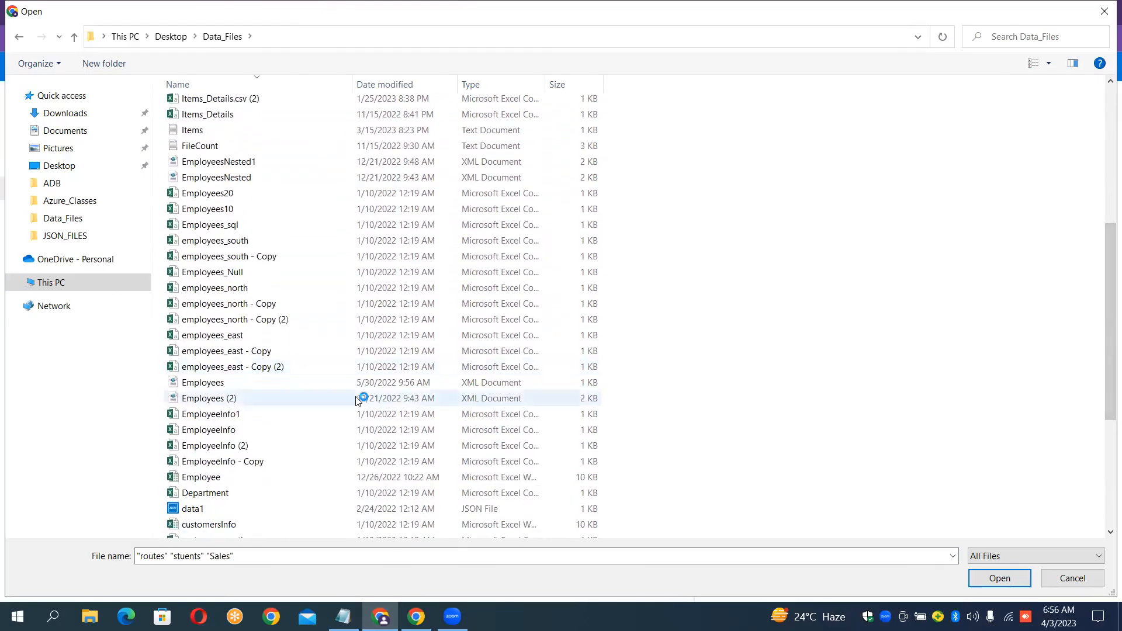
ctrl+click(279, 380)
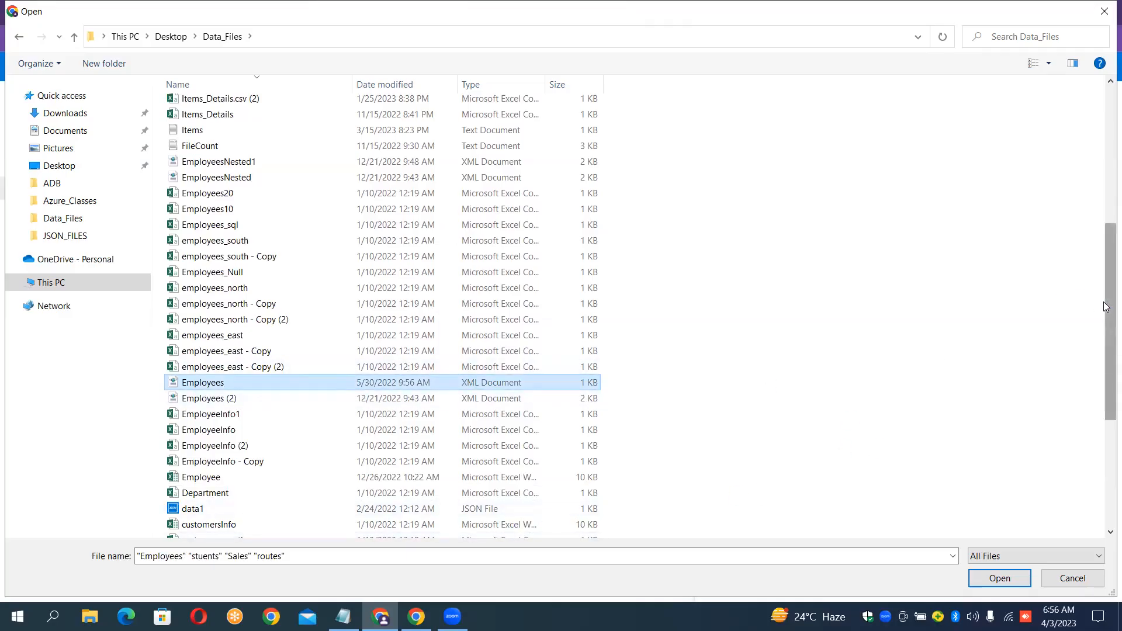
drag(1106, 306, 1106, 415)
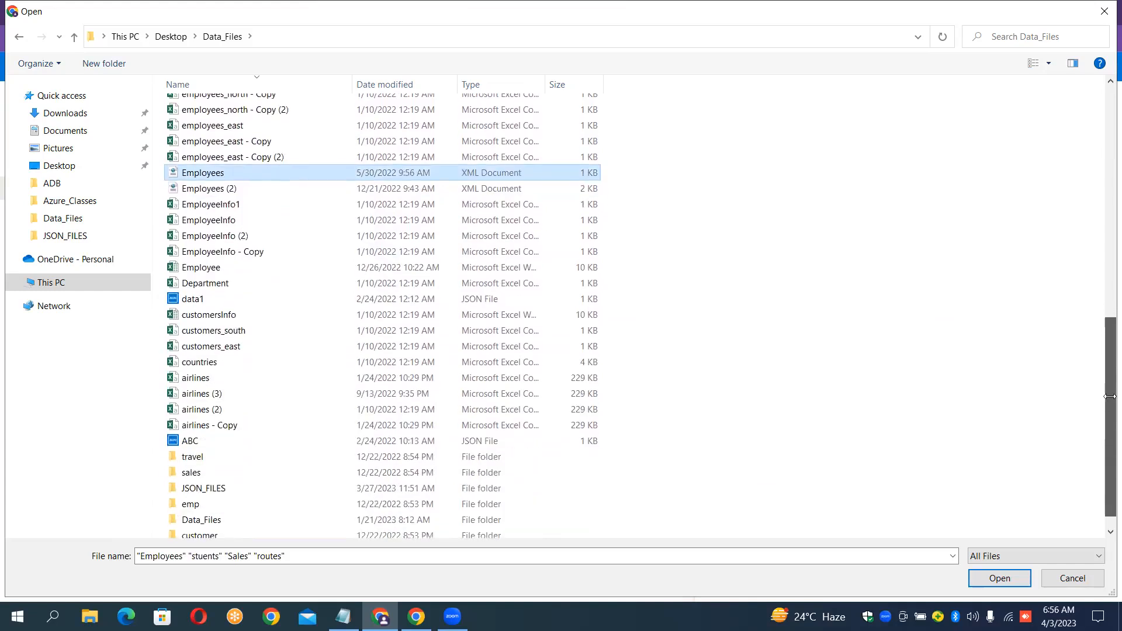
ctrl+click(219, 379)
ctrl+click(218, 363)
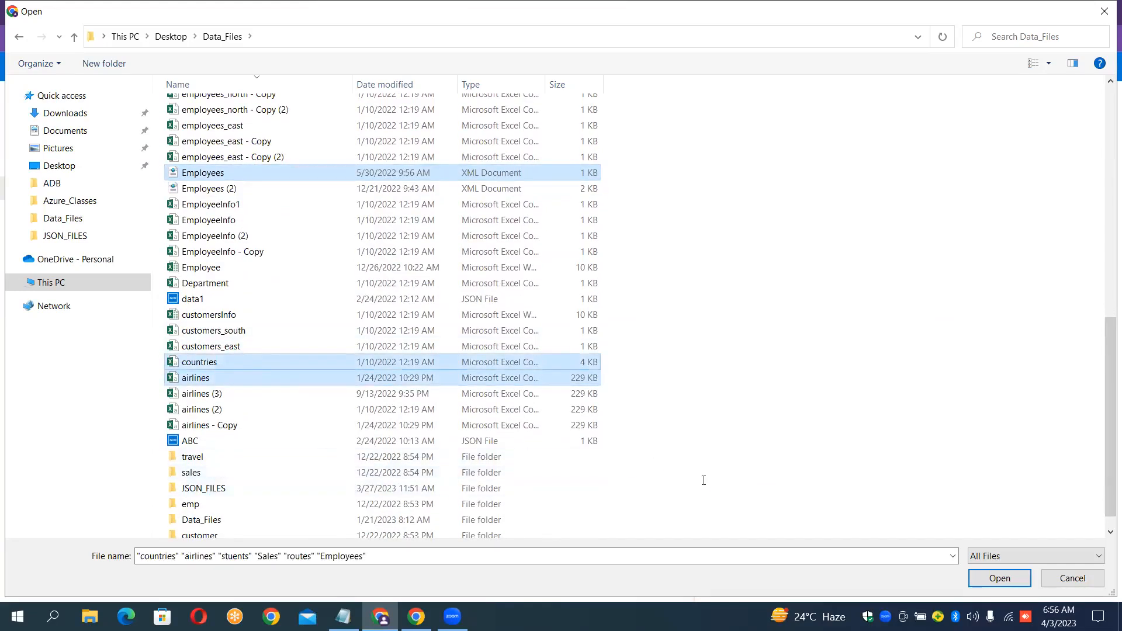
click(999, 579)
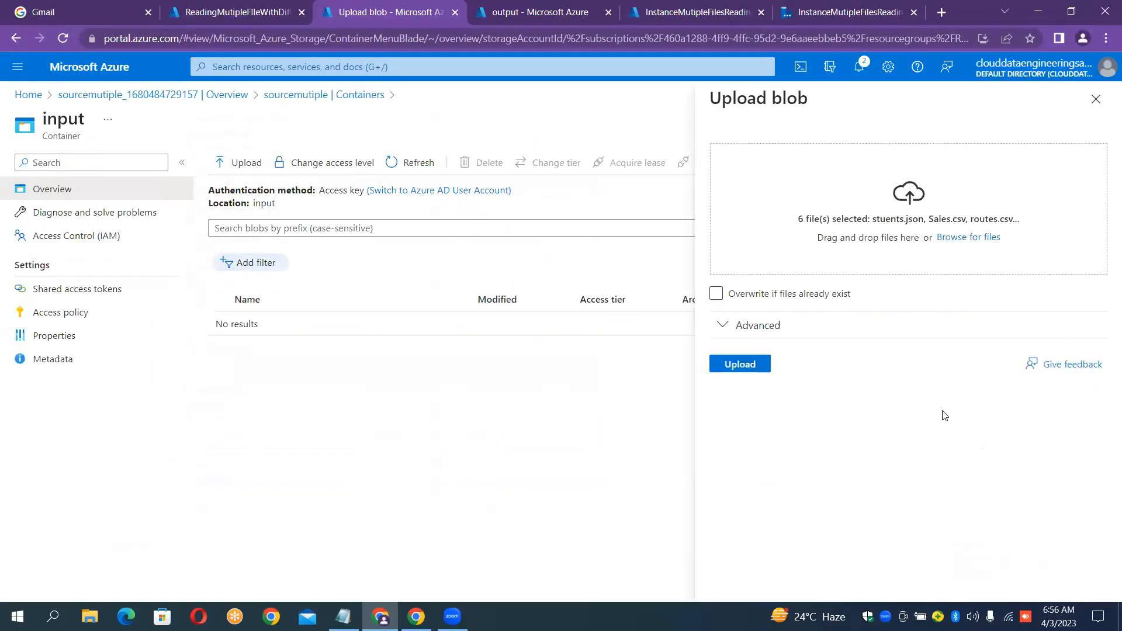
Upload the six files into the input container, then check the still-empty output container.
click(746, 369)
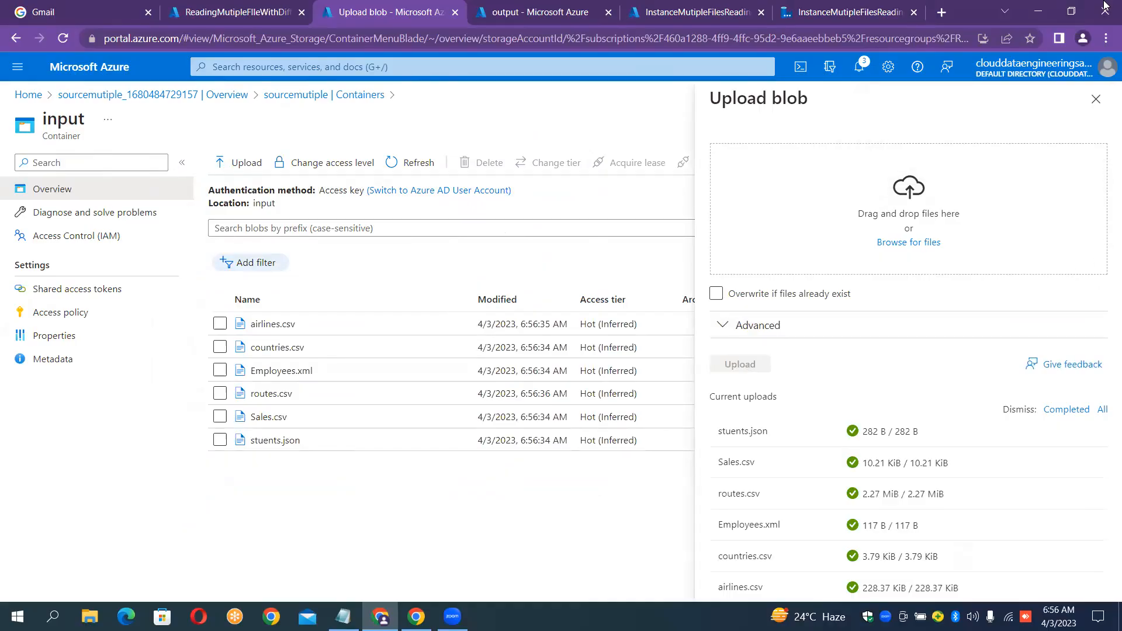
click(1097, 100)
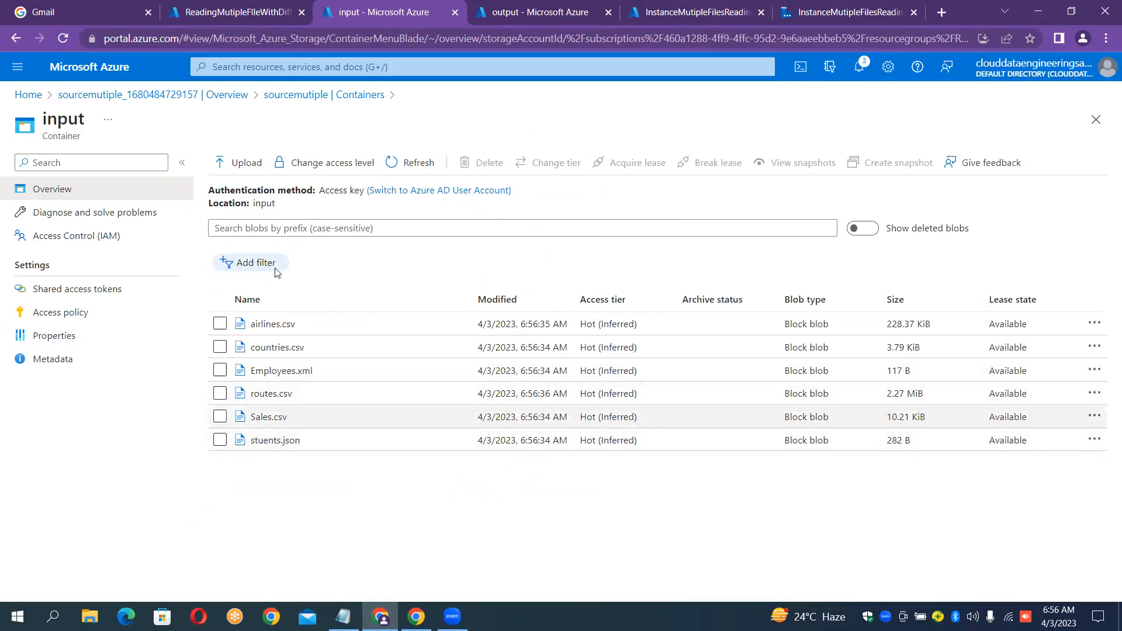
click(529, 6)
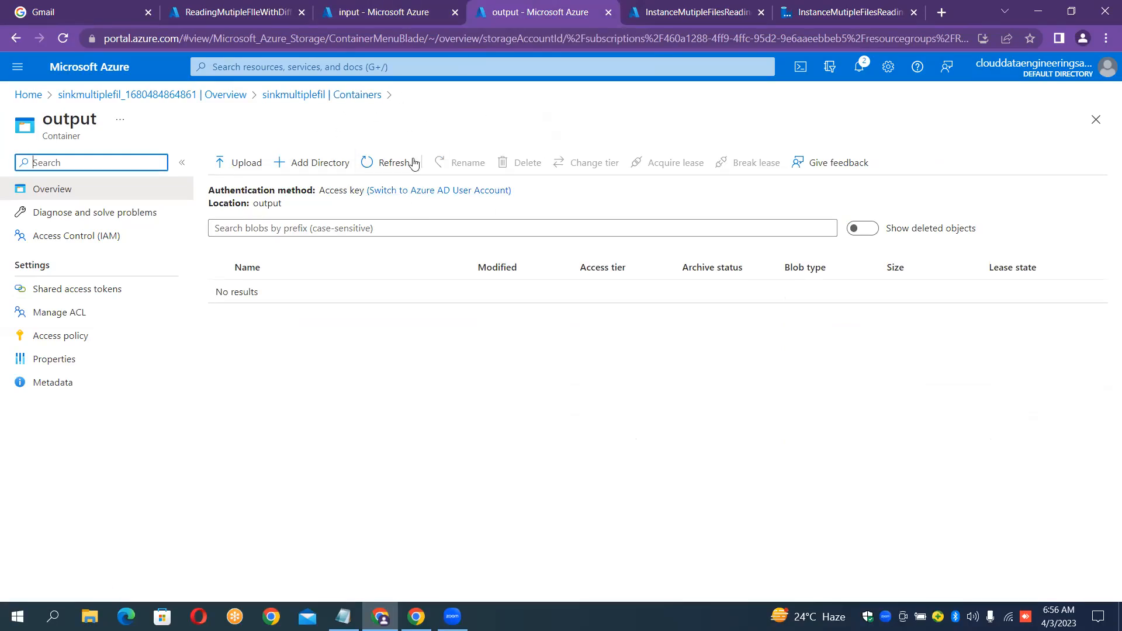
click(659, 7)
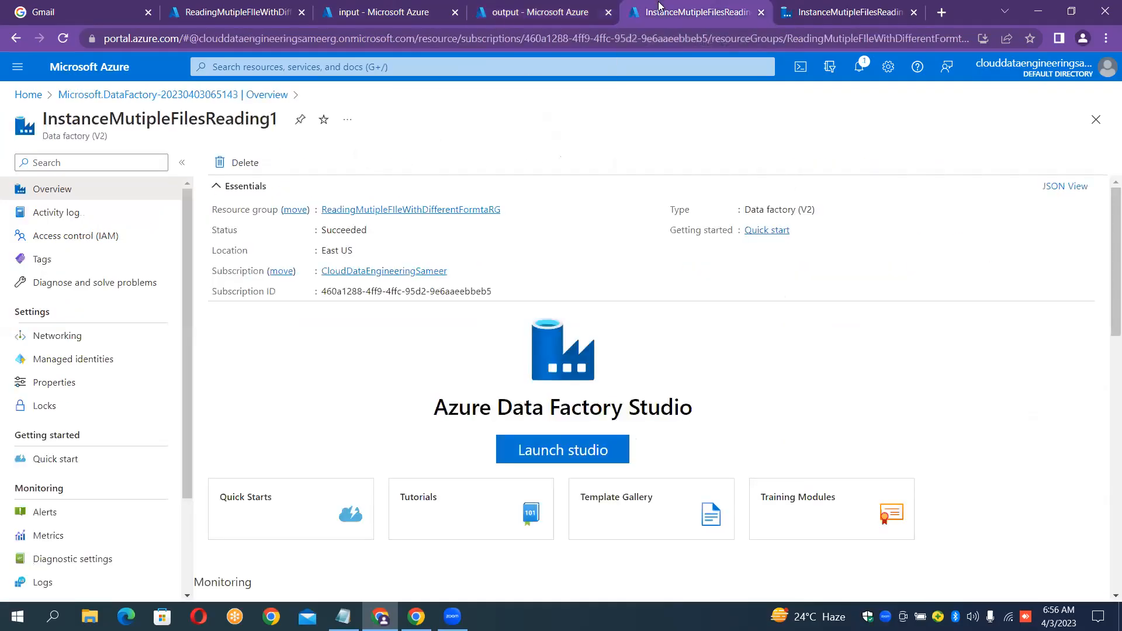
In Data Factory Studio, expand the sidebar and go to the Manage hub's Linked services page.
click(812, 9)
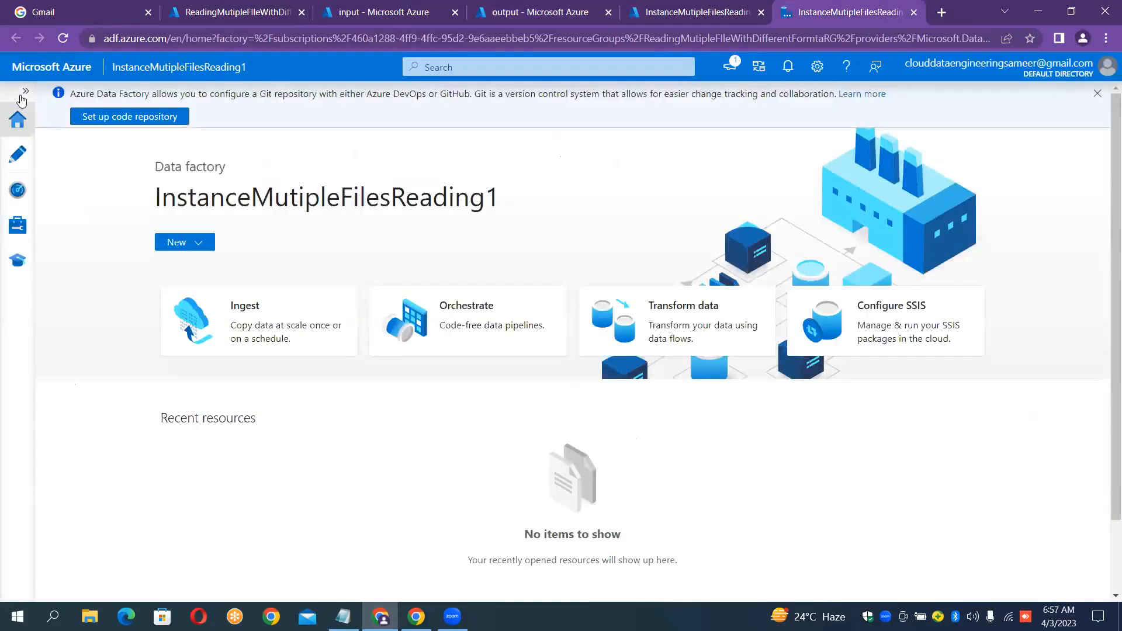
click(22, 95)
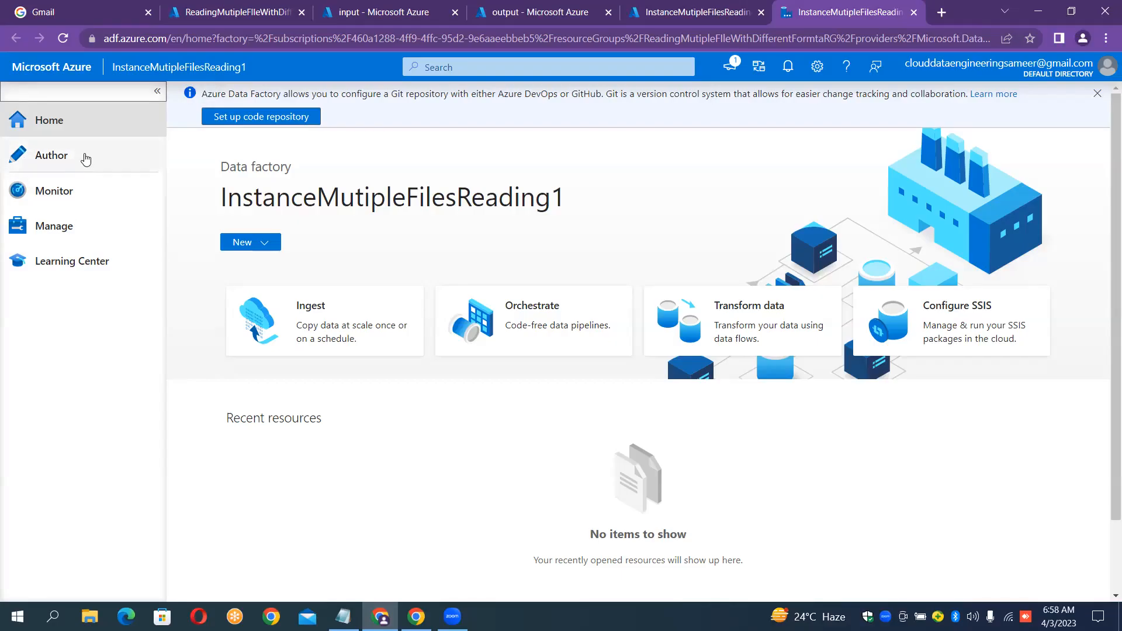
click(78, 235)
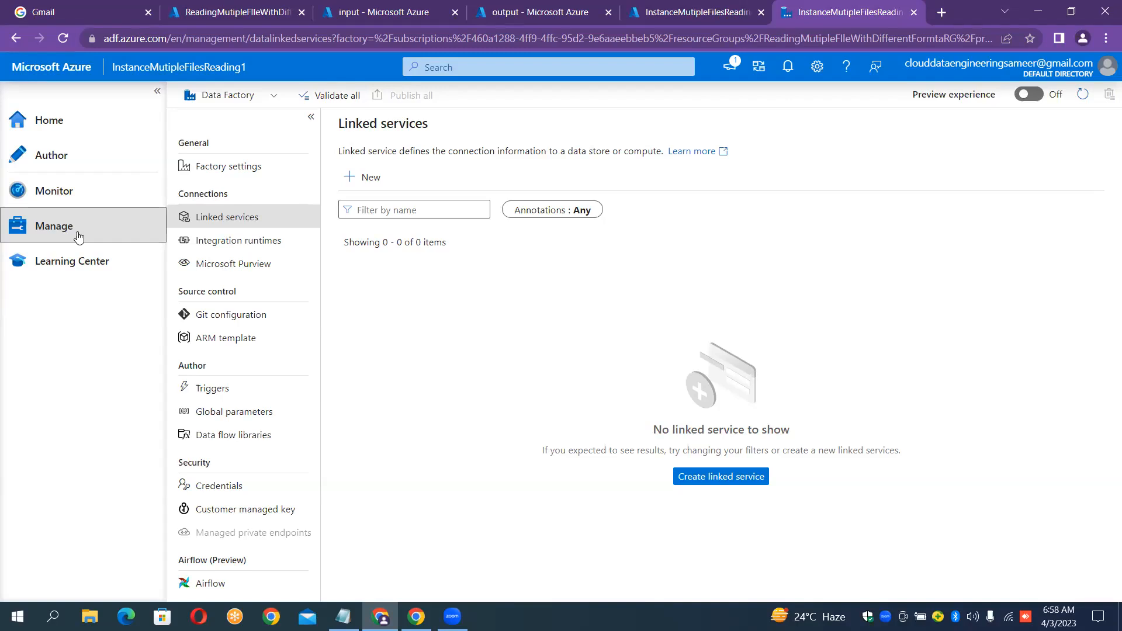
Start a new Azure Blob Storage linked service and name it LS_BLOB_SOURCE.
click(367, 179)
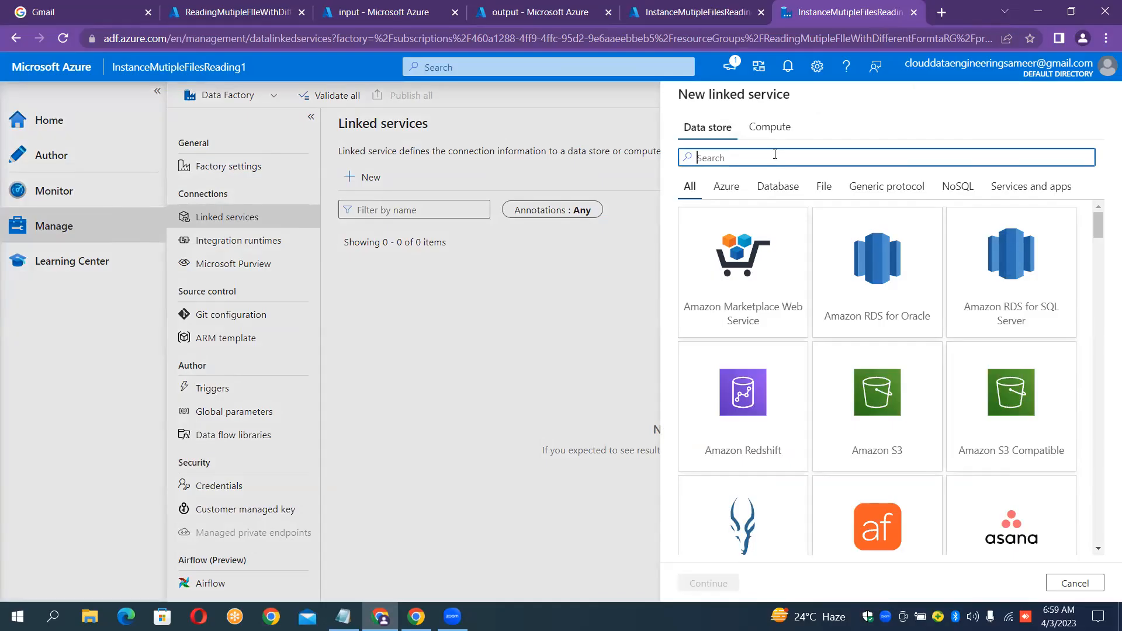
text(blob)
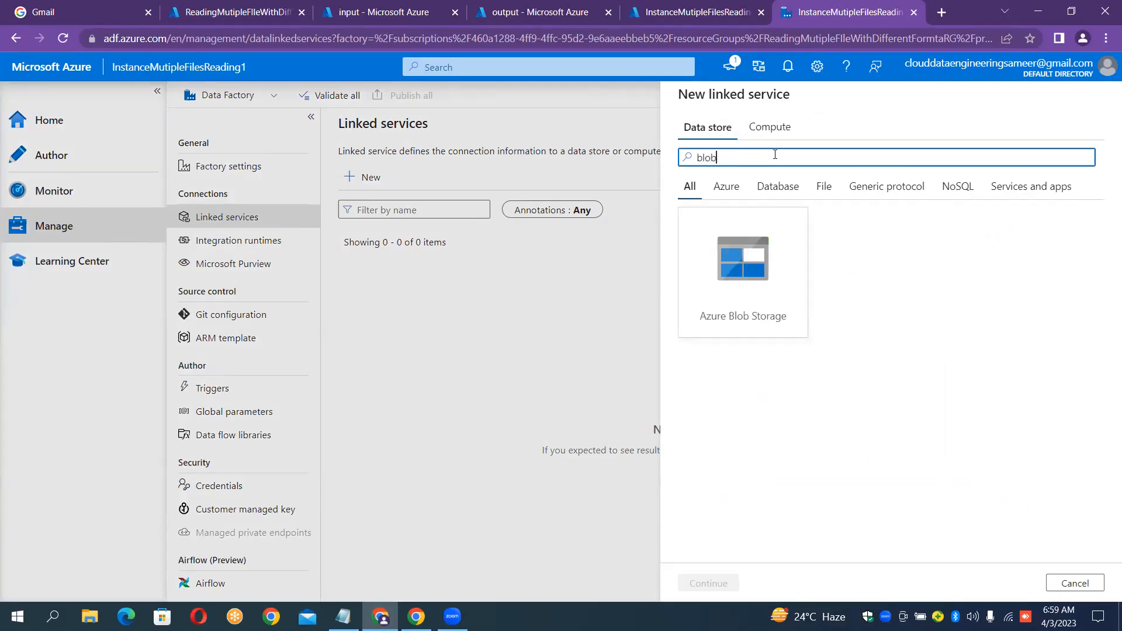
click(748, 284)
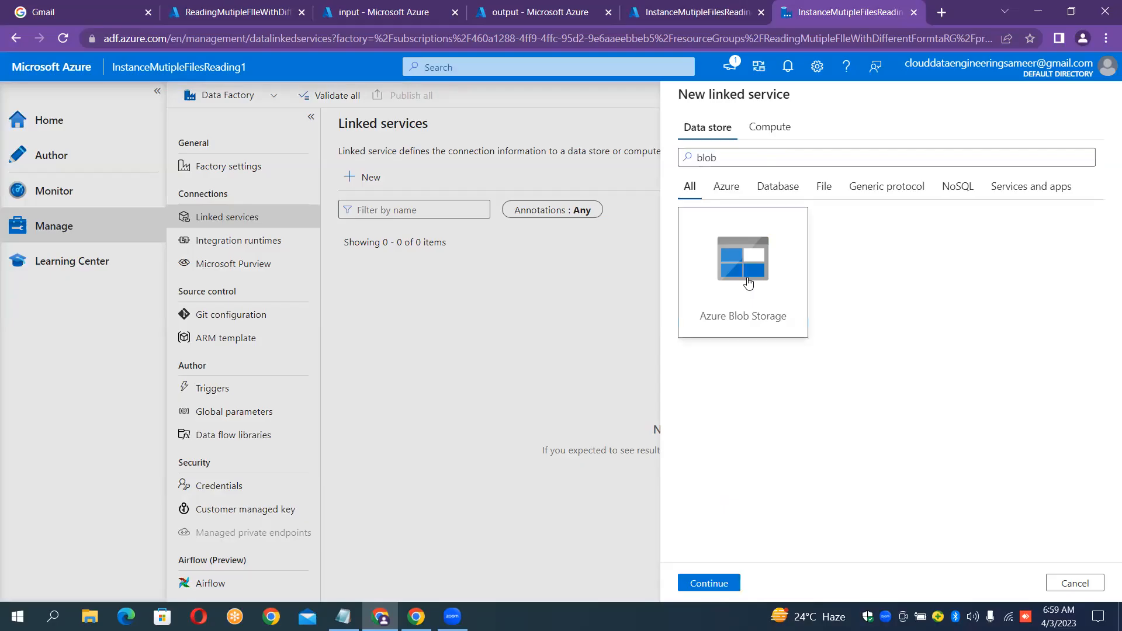
double_click(800, 321)
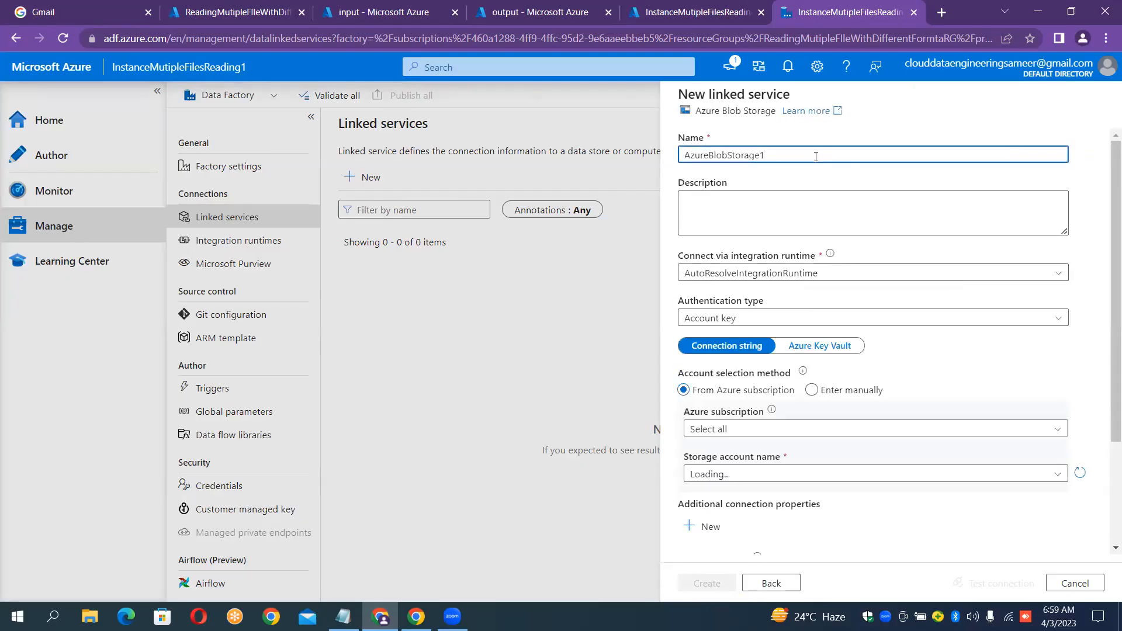
key(ctrl+a)
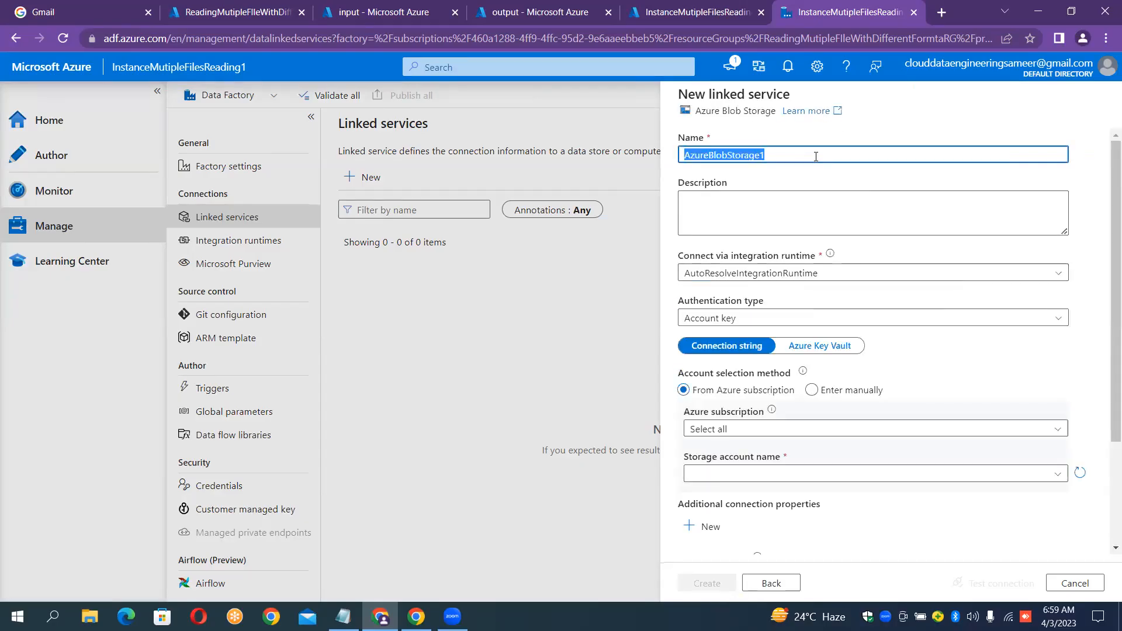
key(BackSpace)
text(LS_BL)
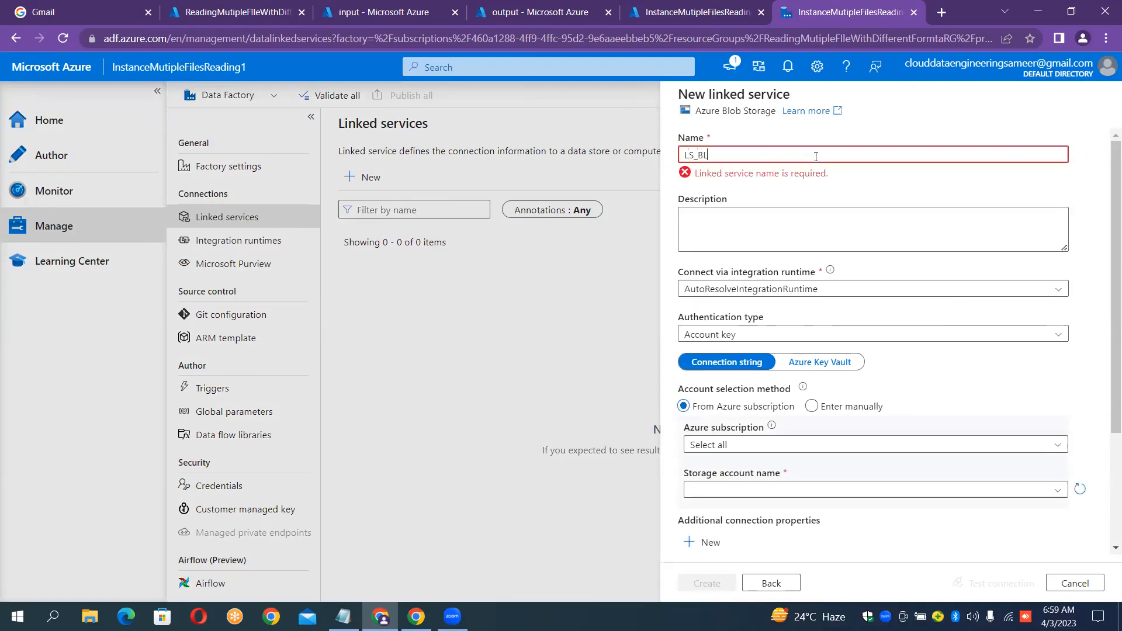
text(OB_SOURCE)
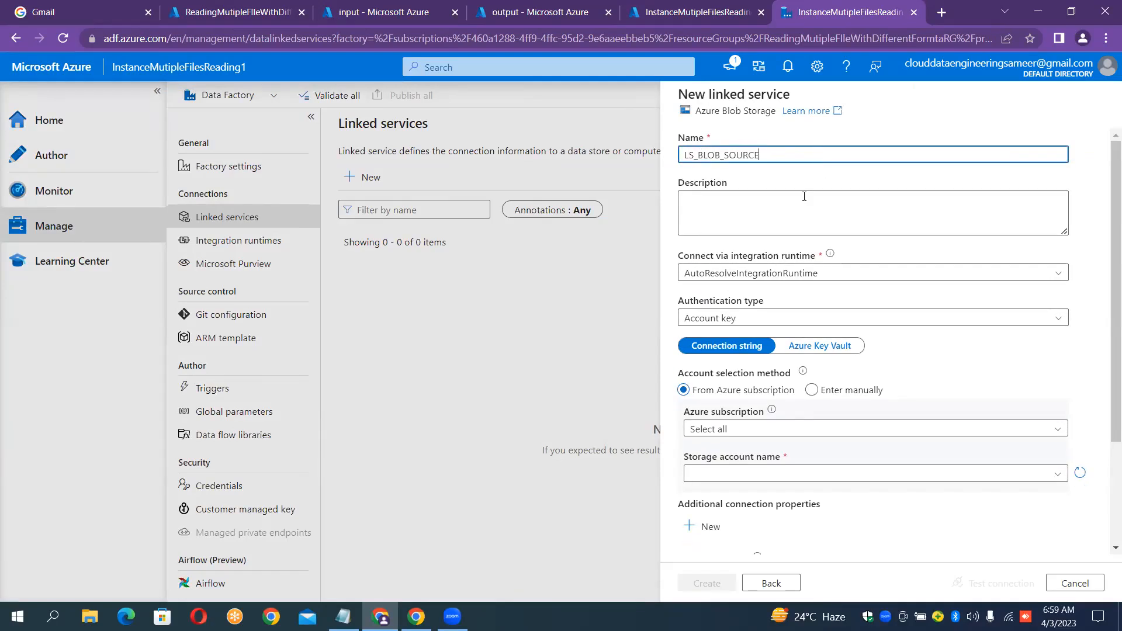
Connect it to the course subscription's sourcemutiple account, test the connection, create it, and begin another linked service.
click(842, 430)
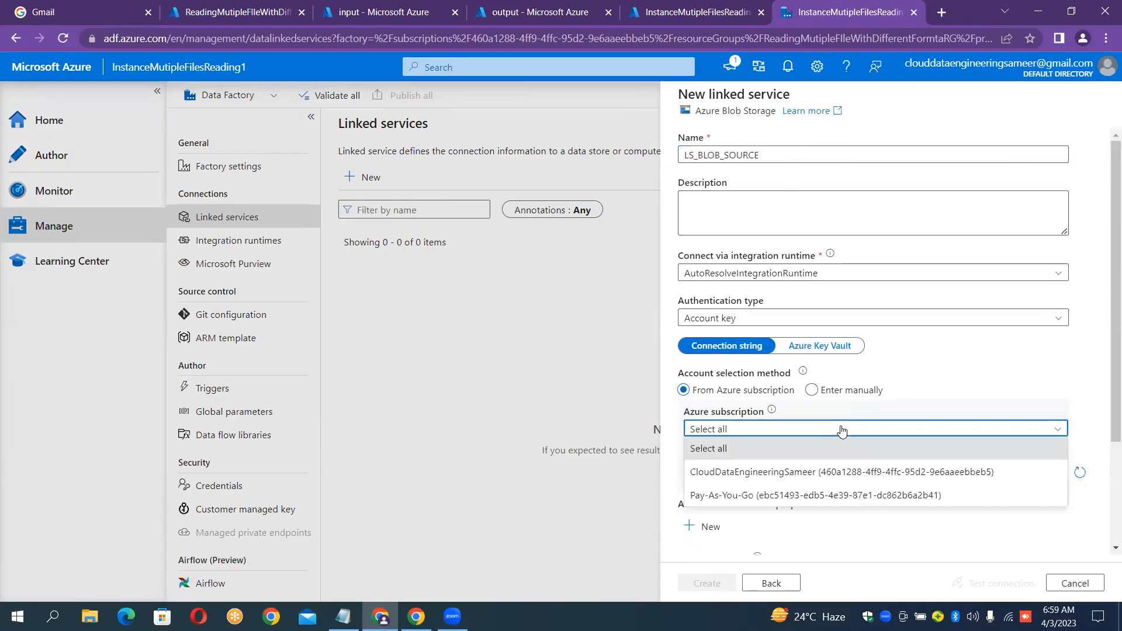
click(805, 473)
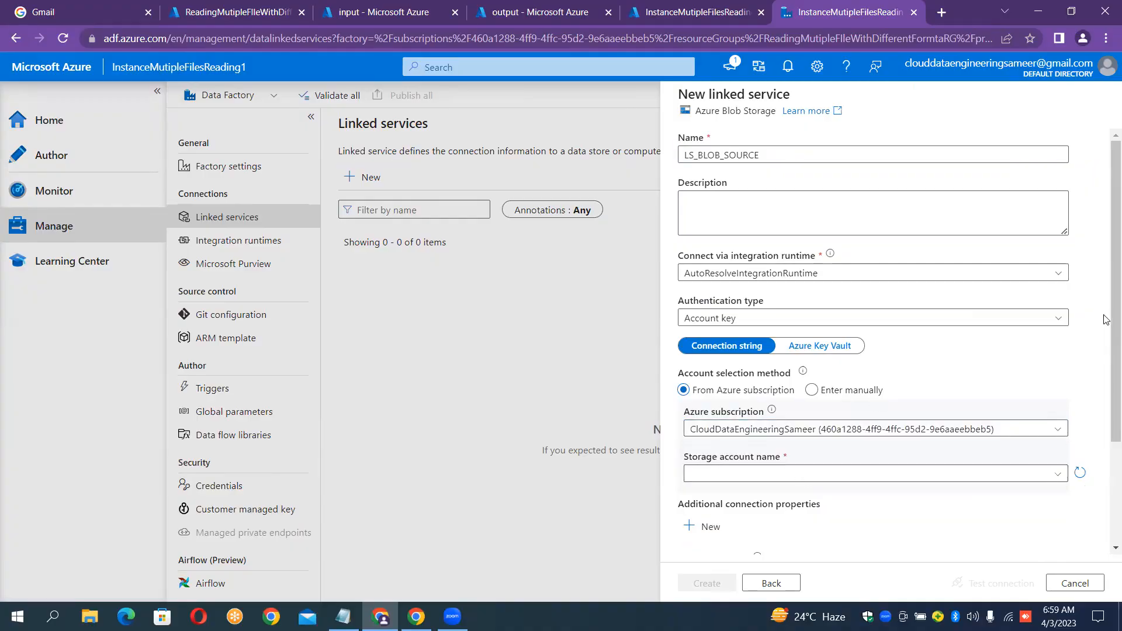
scroll(1106, 350, down, 2)
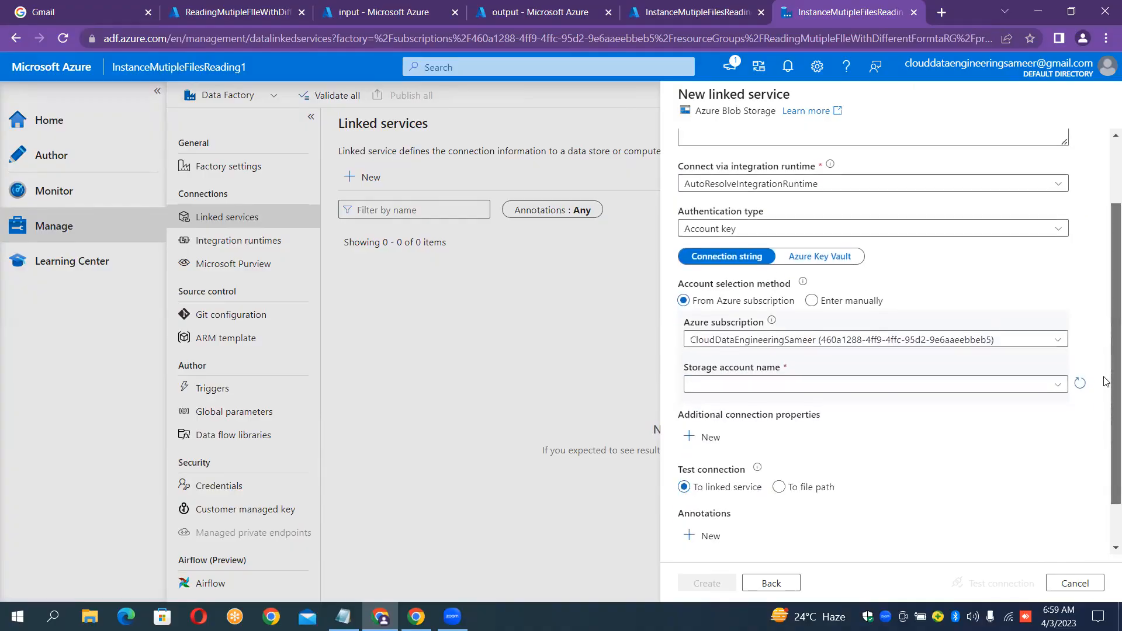
click(774, 388)
click(739, 428)
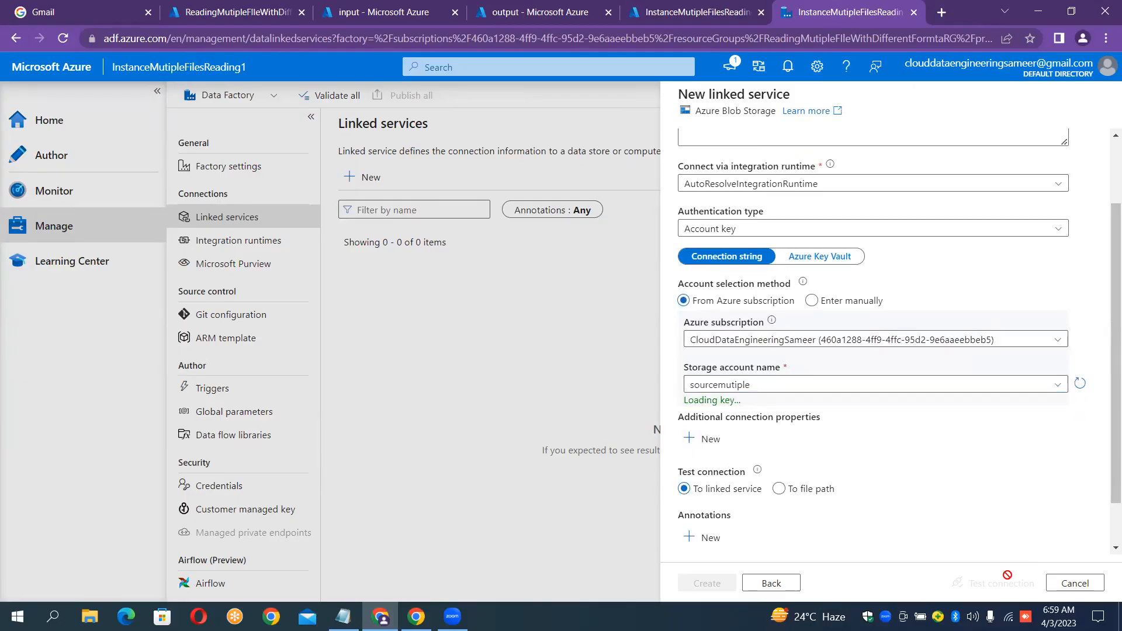
click(982, 583)
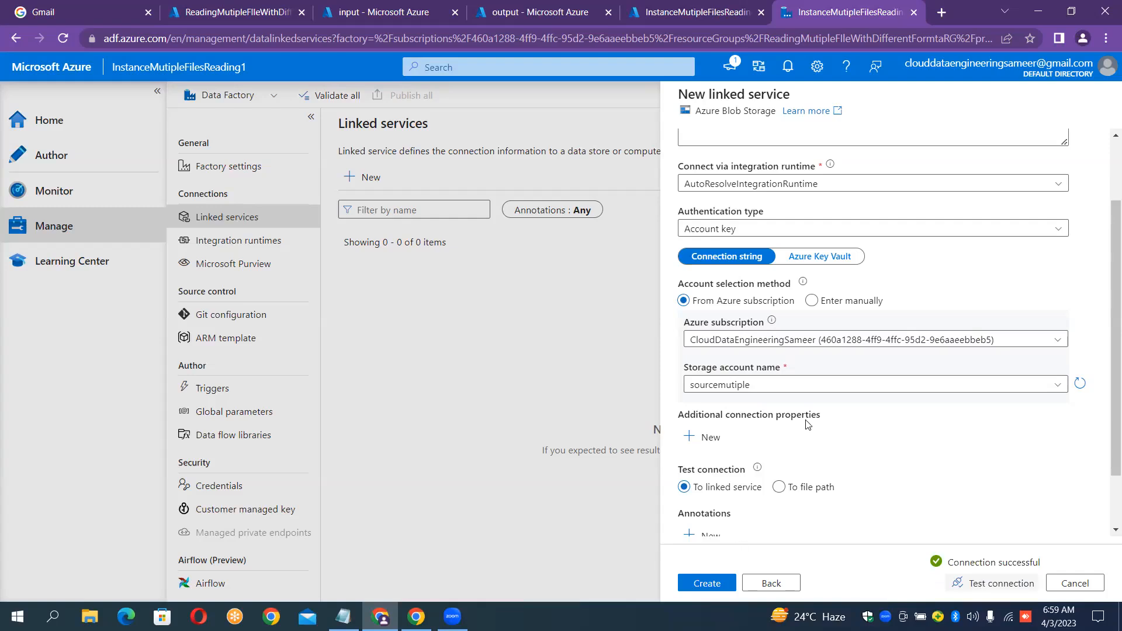
click(712, 582)
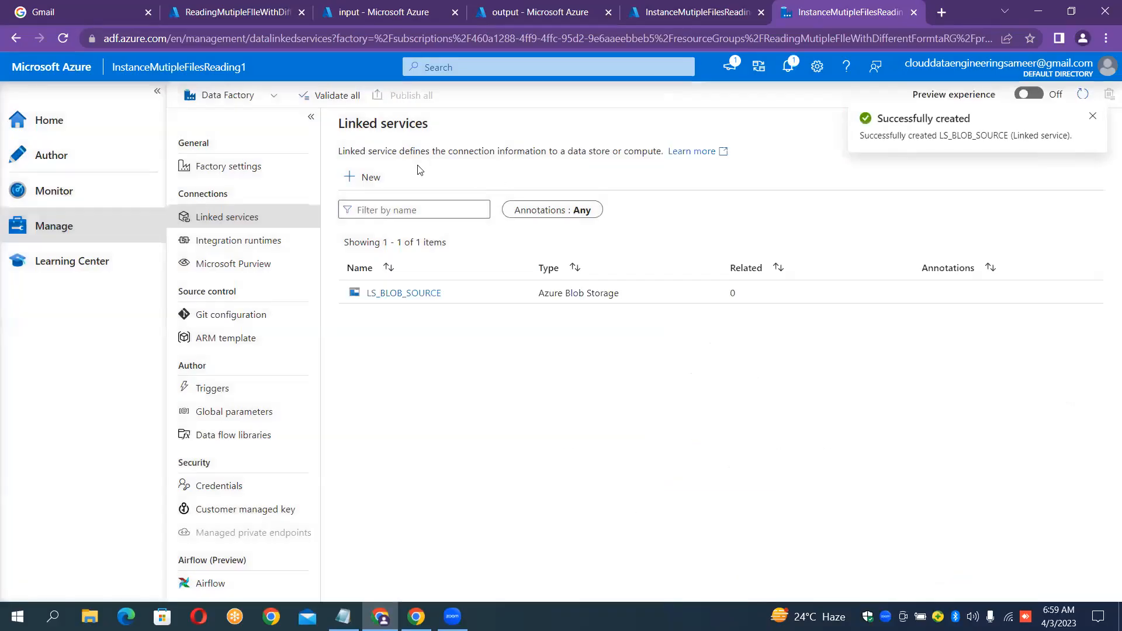
click(368, 179)
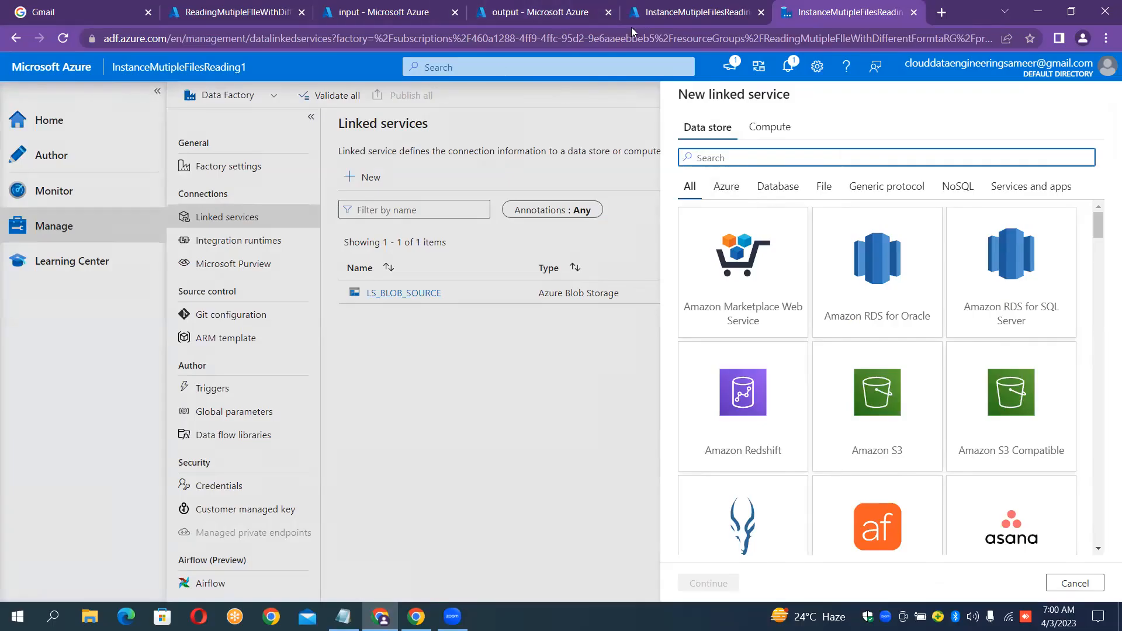
Check the sink account's containers, then start an Azure Data Lake Storage Gen2 linked service named LS_ADLS_GEN2_SINK.
click(558, 9)
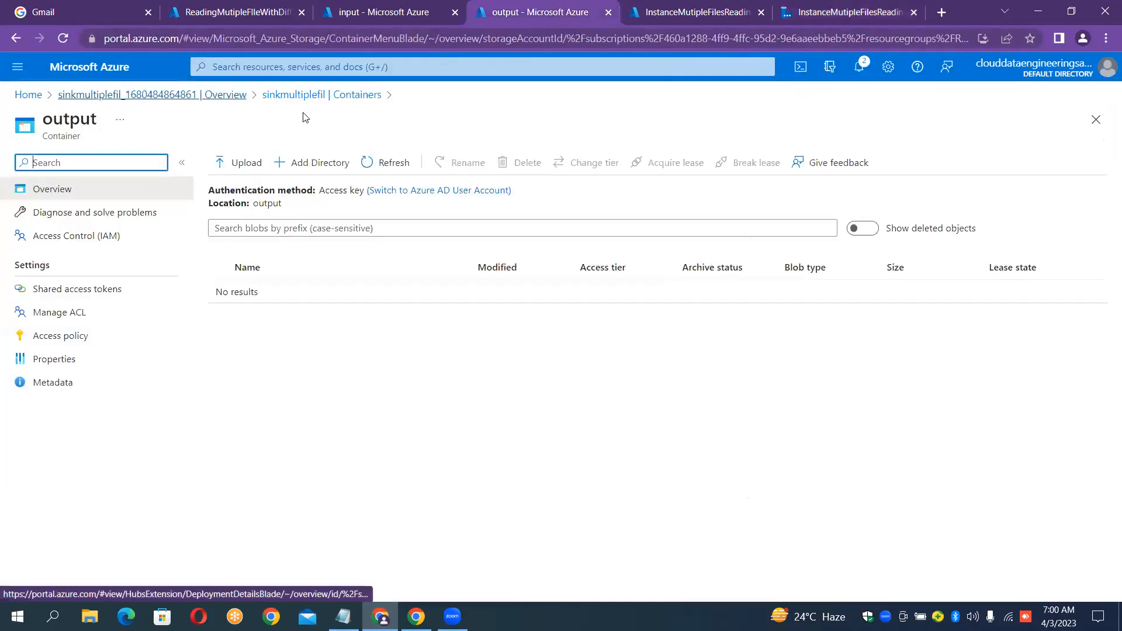
click(327, 95)
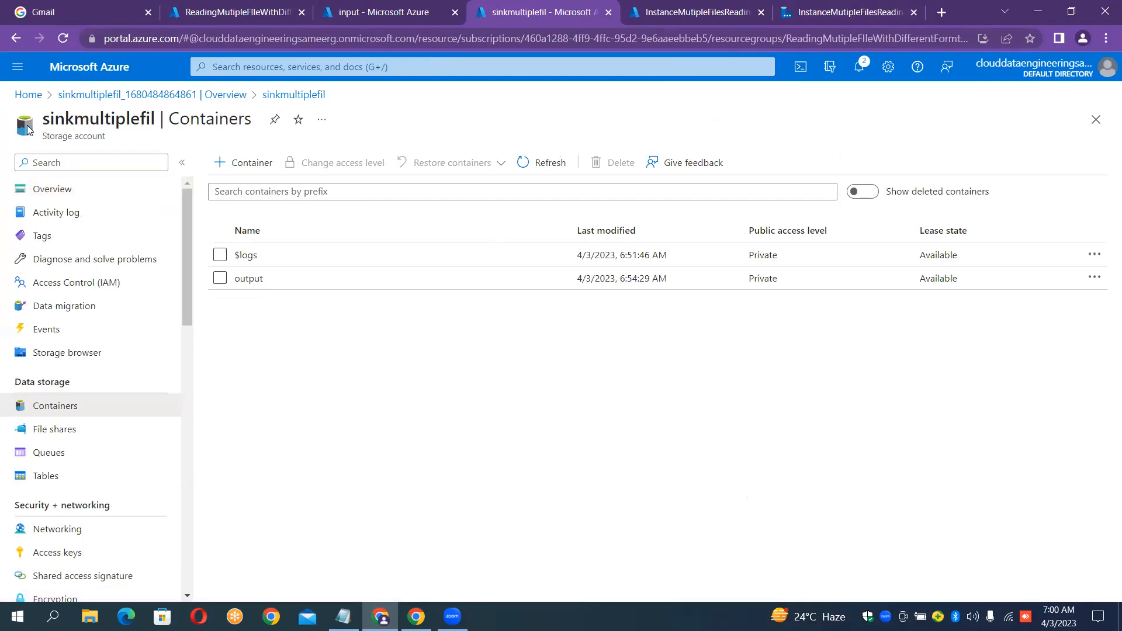
click(821, 6)
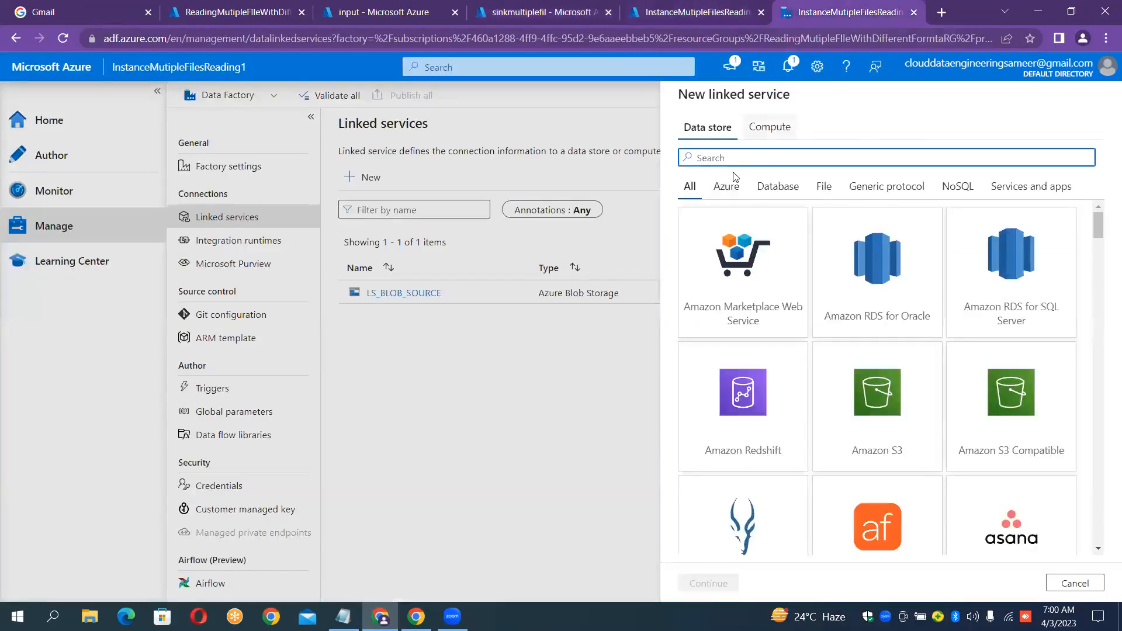
text(2)
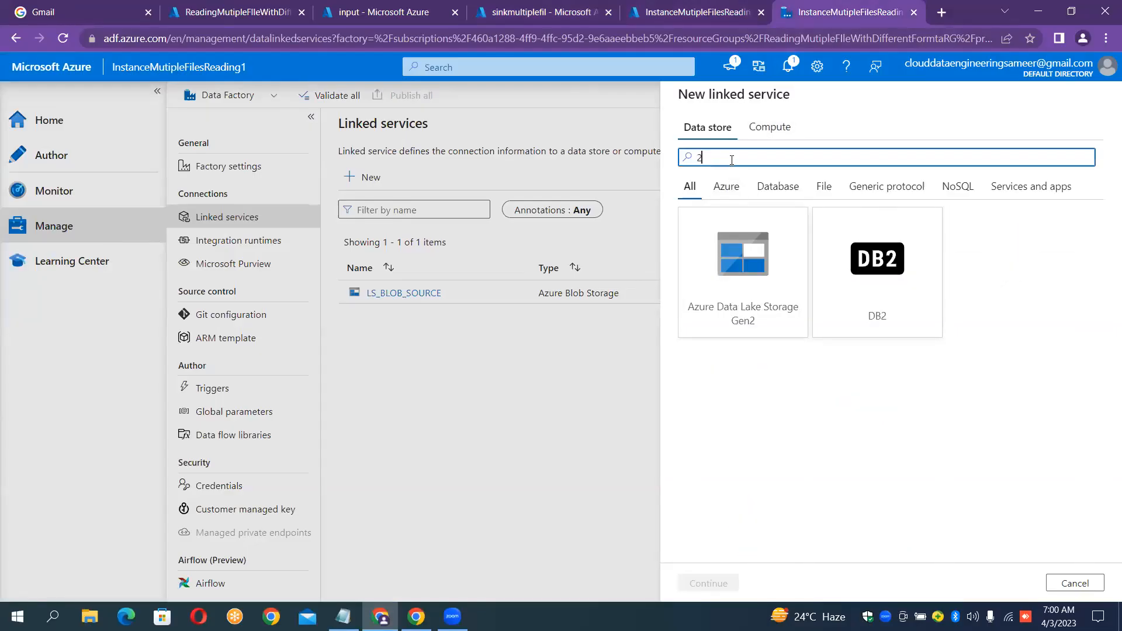
double_click(742, 258)
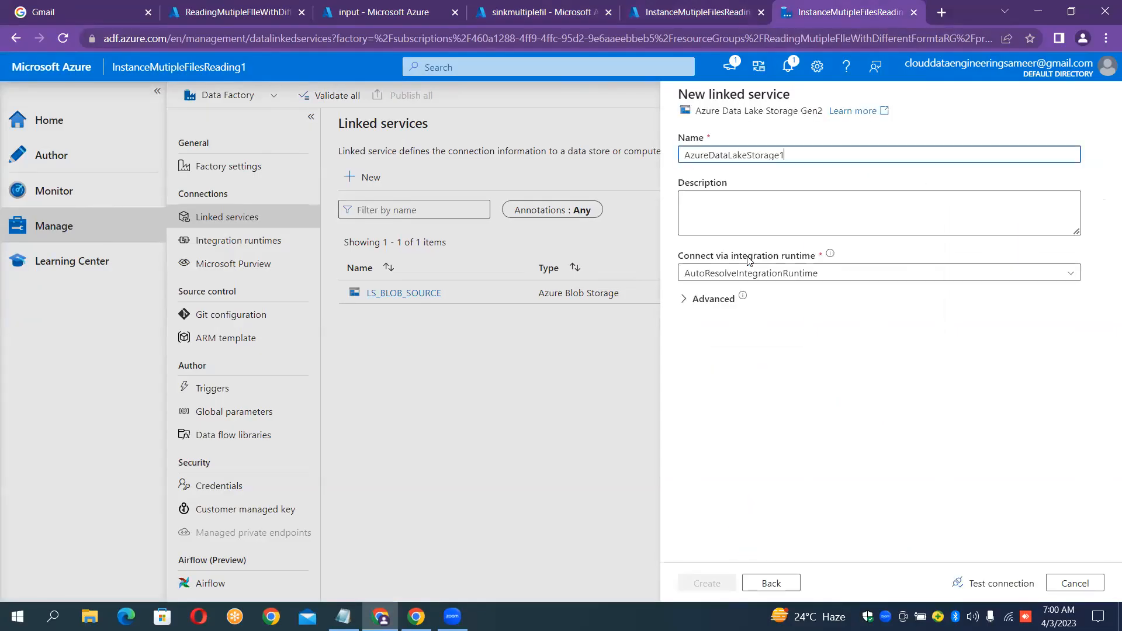
double_click(847, 155)
key(BackSpace)
text(LS_AD)
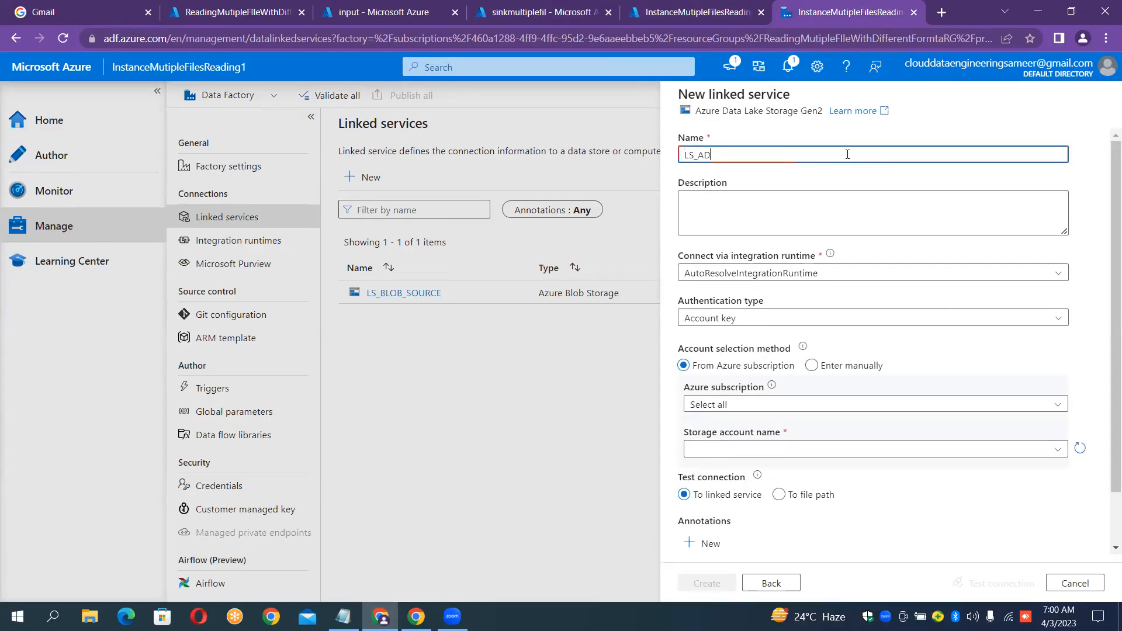
text(LS_GEN2_SINK)
Connect it to the main subscription's sinkmultiplefil storage account, test the connection, and create it.
click(773, 403)
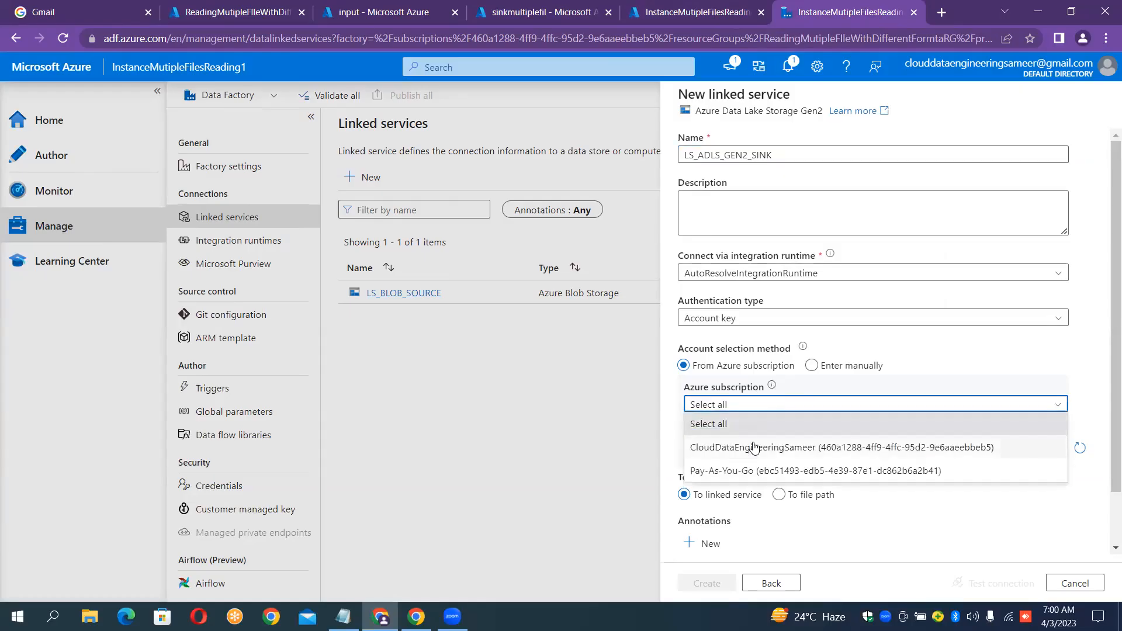
click(753, 448)
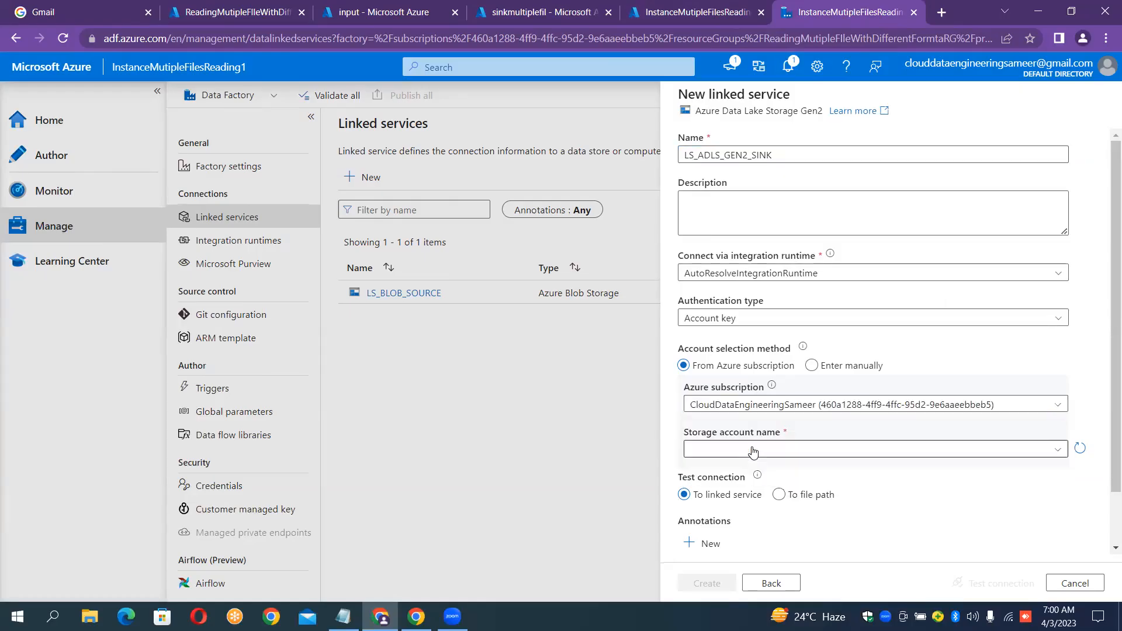
click(1045, 451)
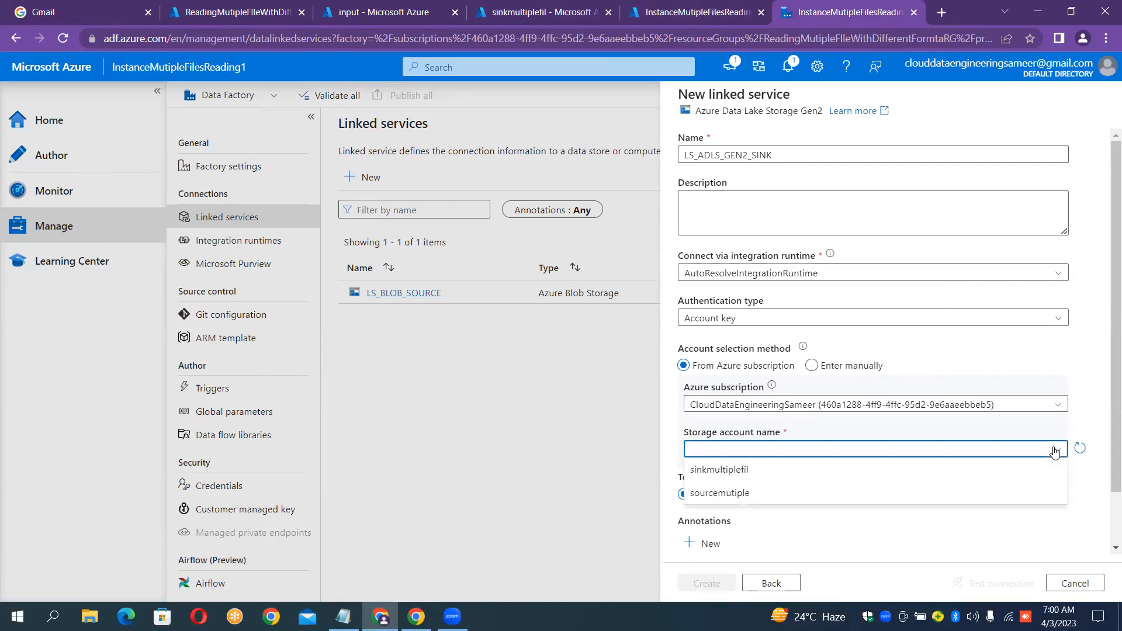
click(817, 488)
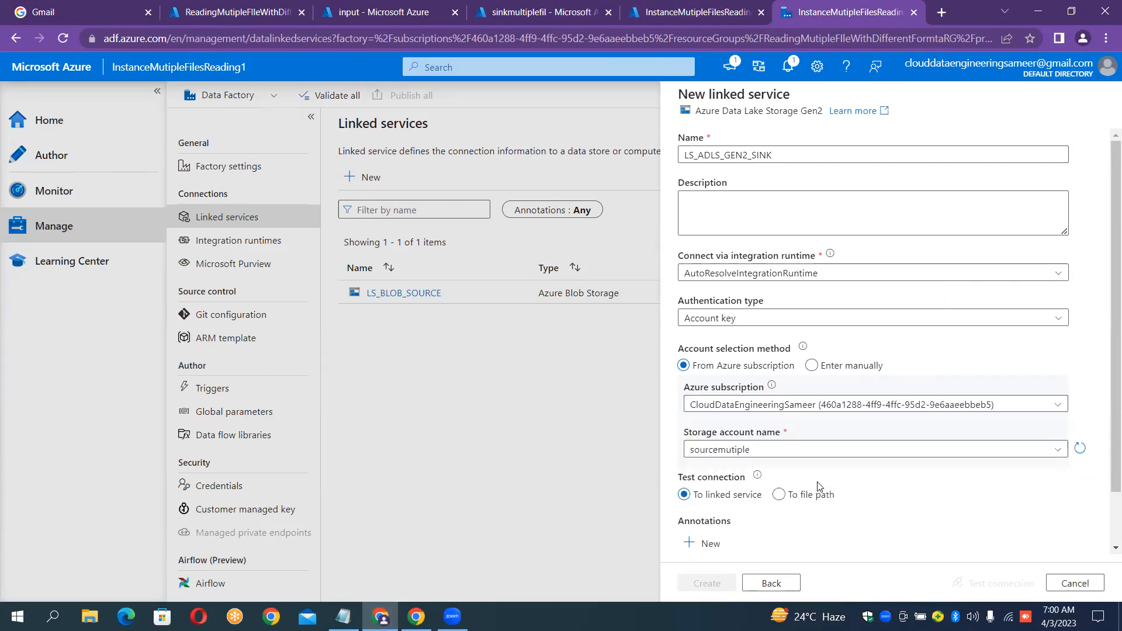
click(836, 456)
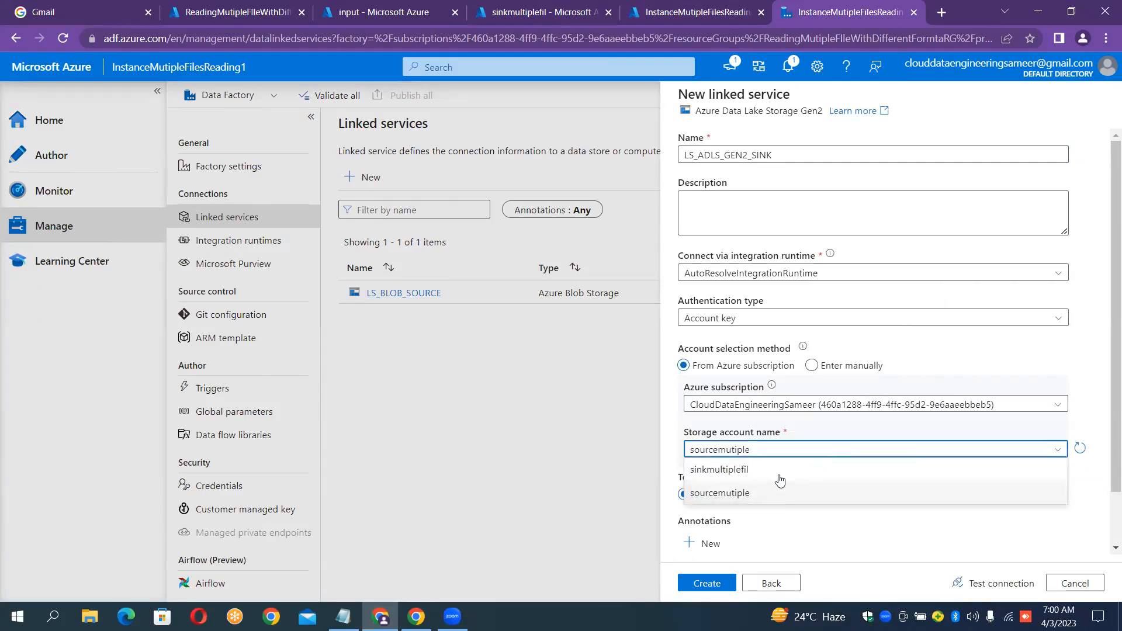
click(735, 470)
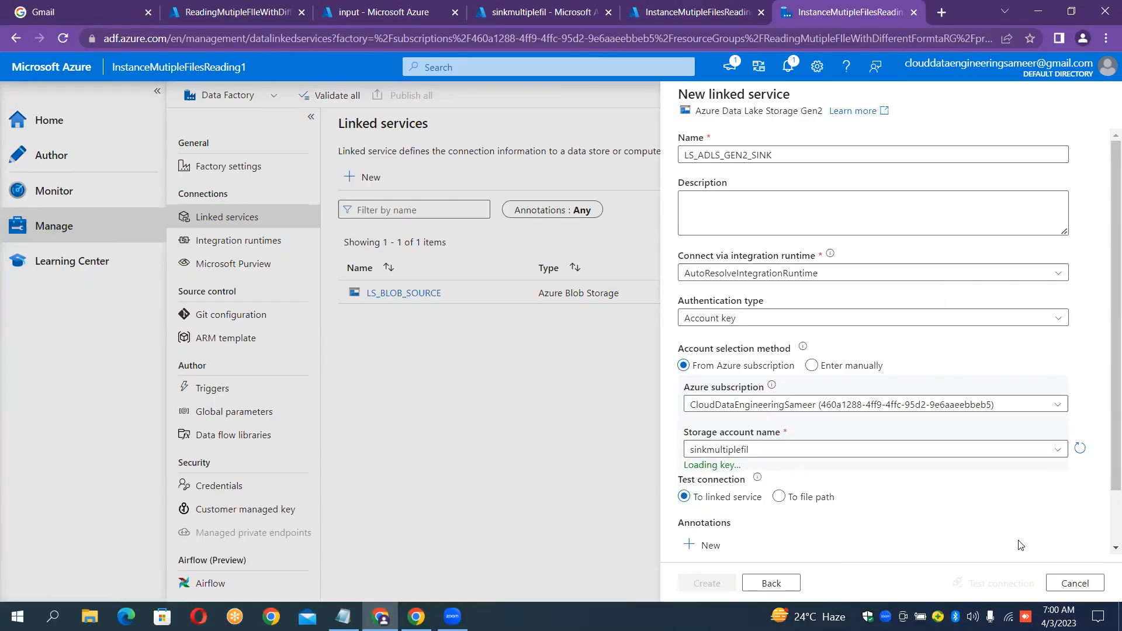
click(995, 584)
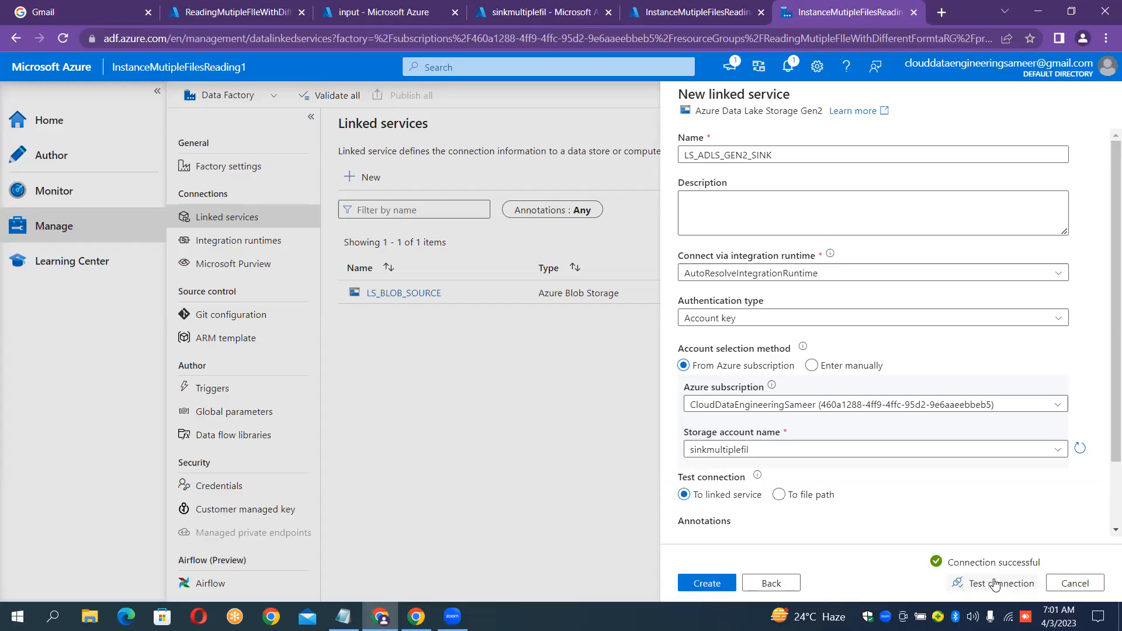
click(707, 583)
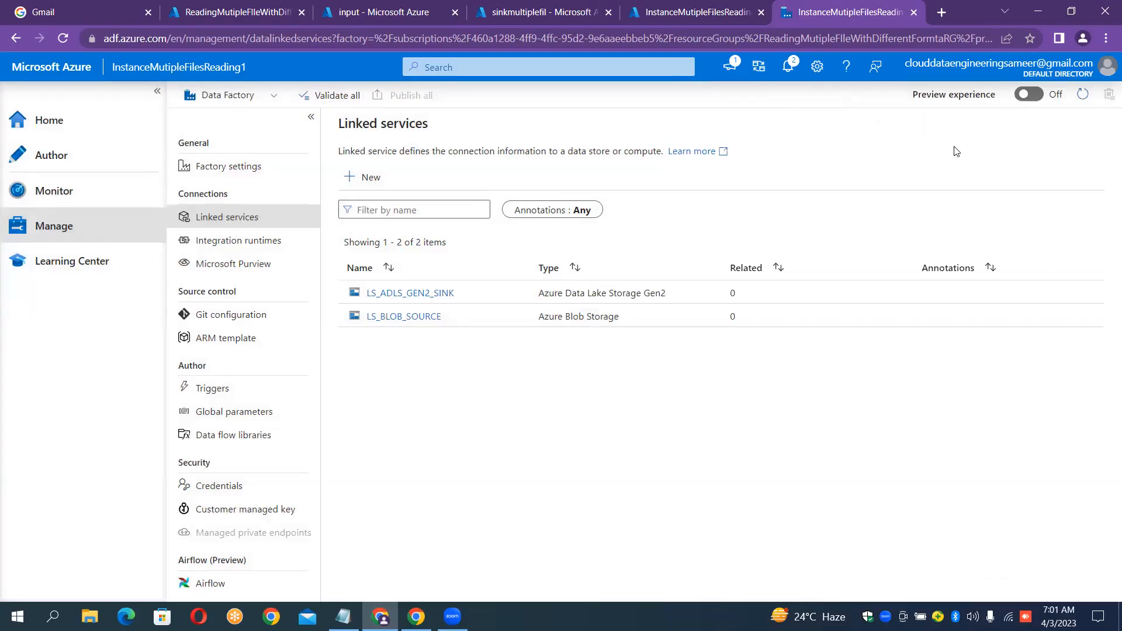
click(61, 160)
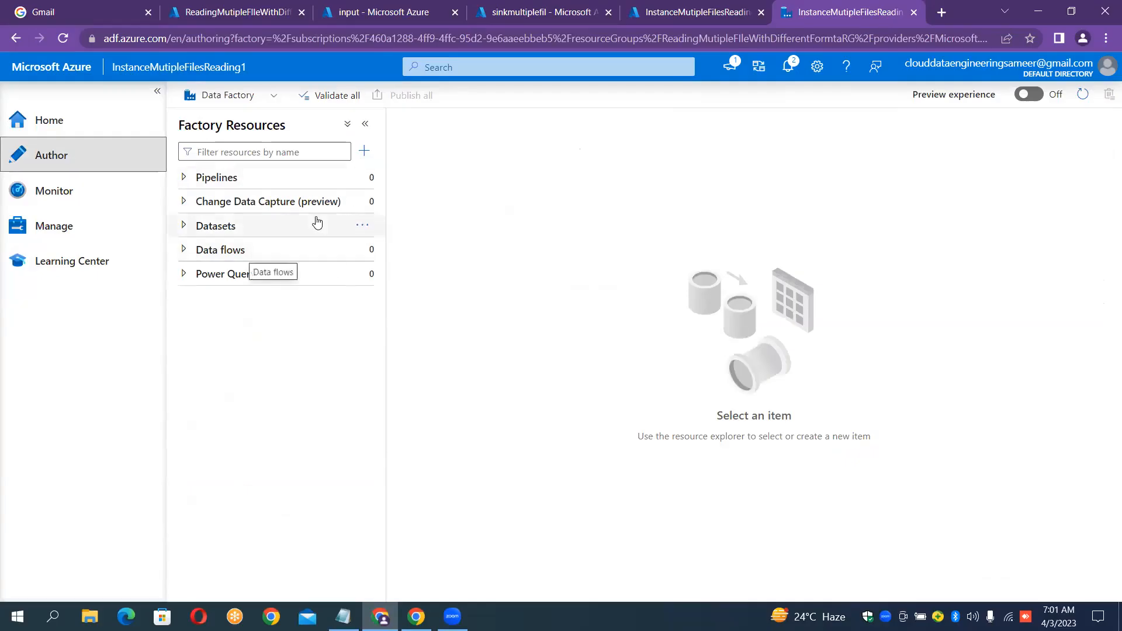
Start a new Azure Blob Storage dataset, then check the input container's files.
click(362, 228)
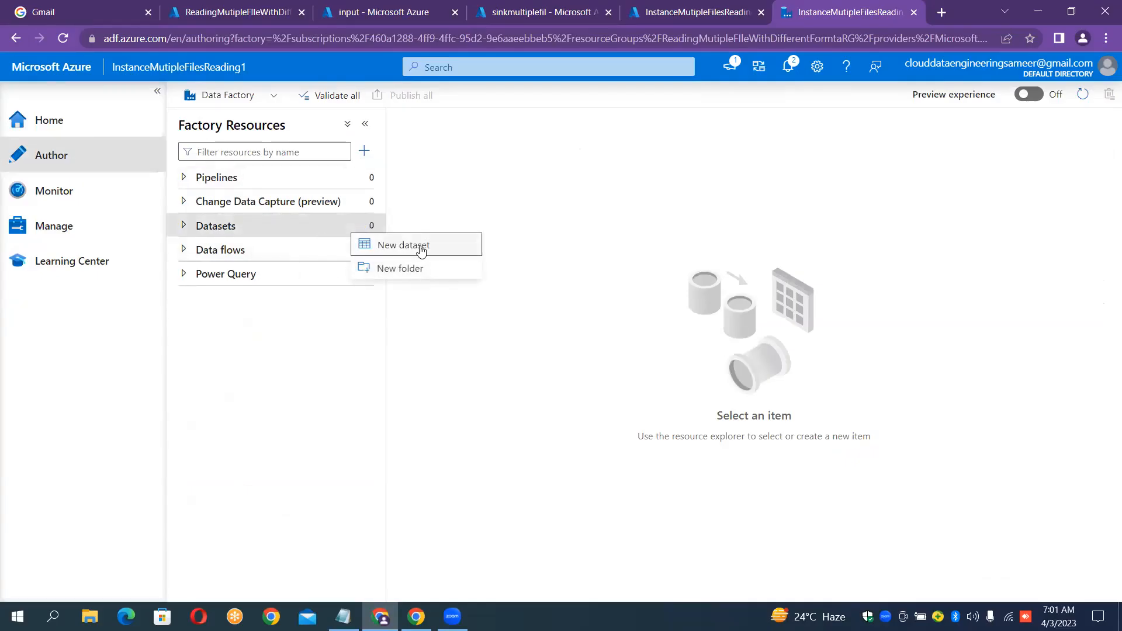
click(420, 245)
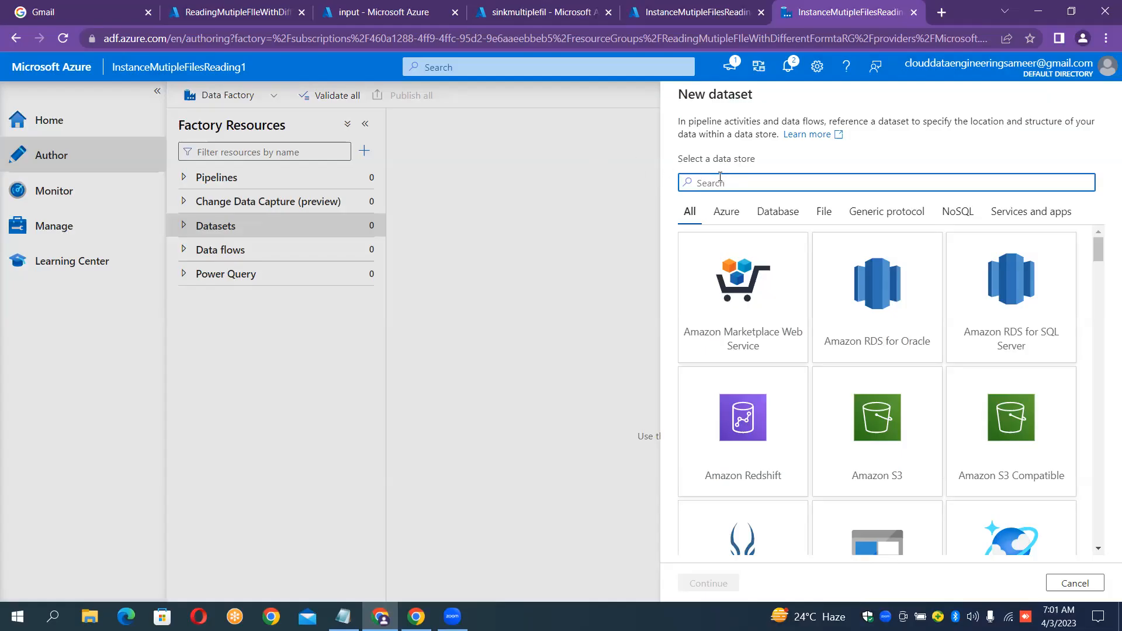
text(blob)
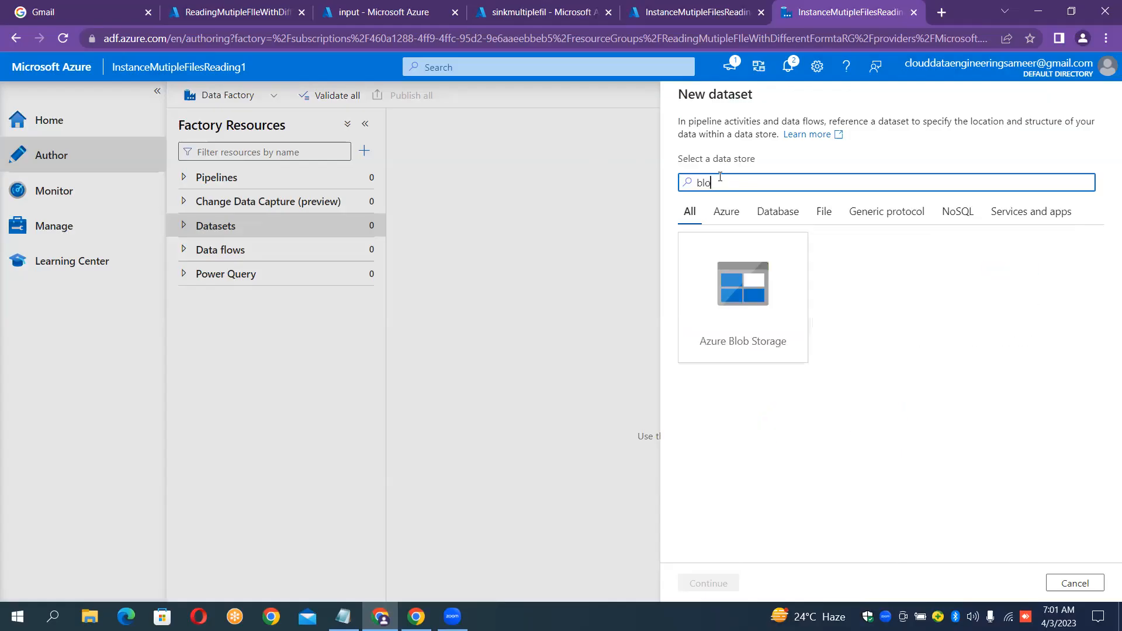
click(743, 292)
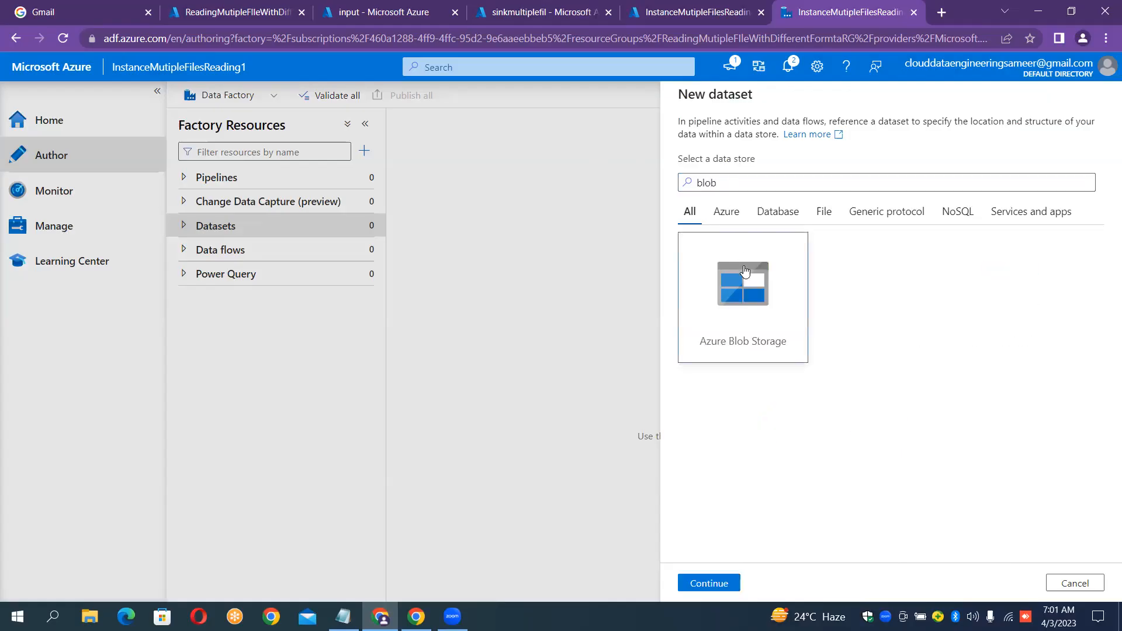
click(709, 583)
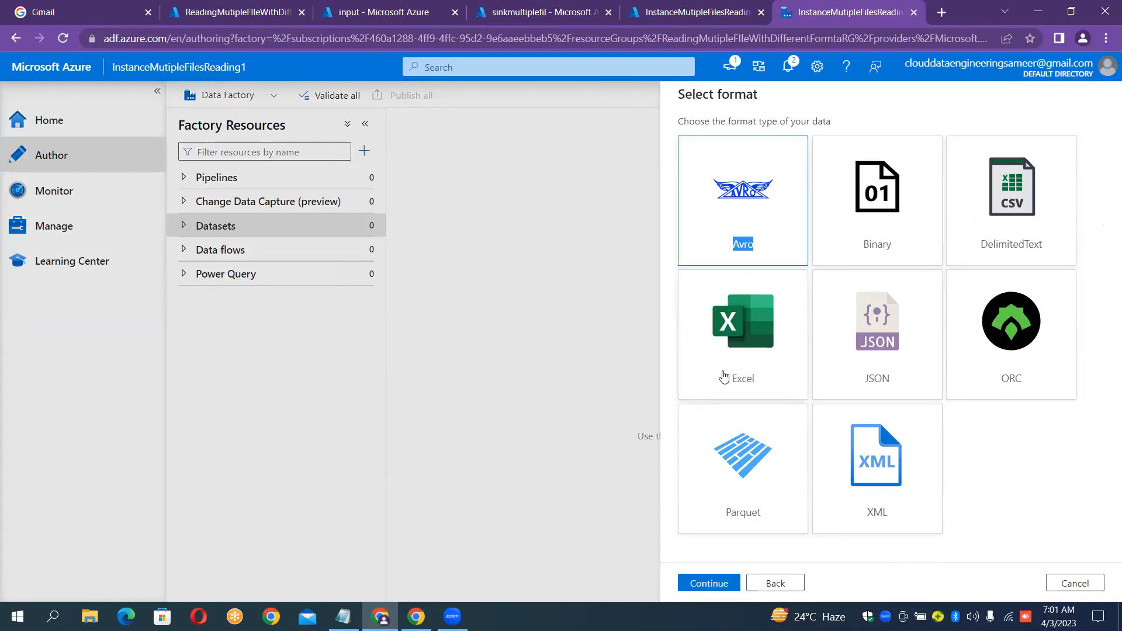
click(390, 7)
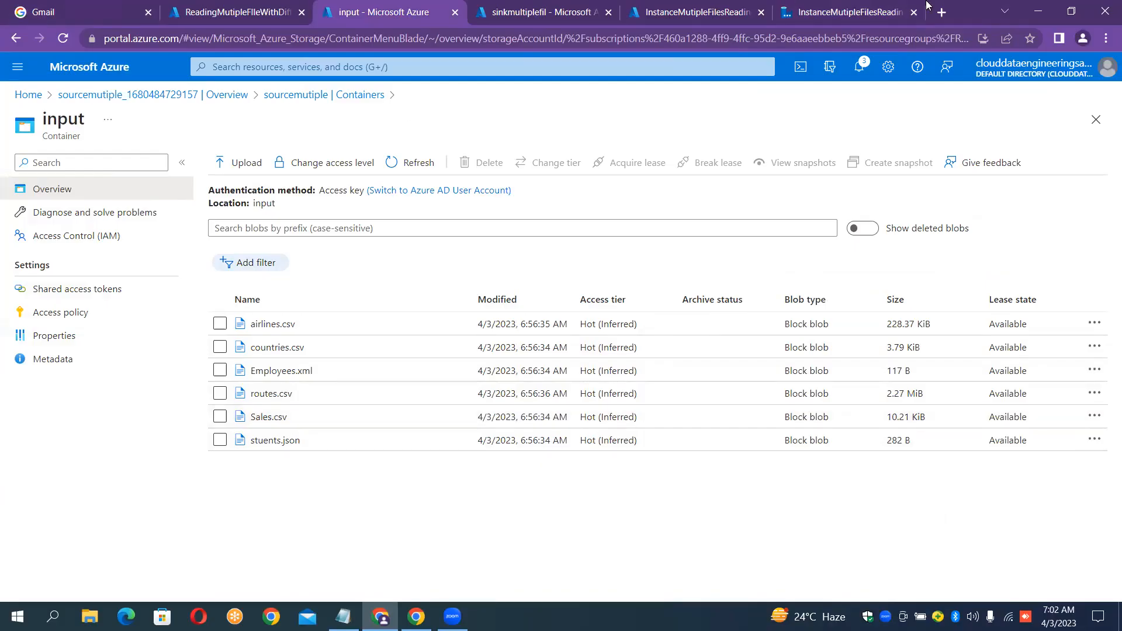
Return to the Blob Storage dataset waiting at its format choice in Data Factory Studio.
click(839, 8)
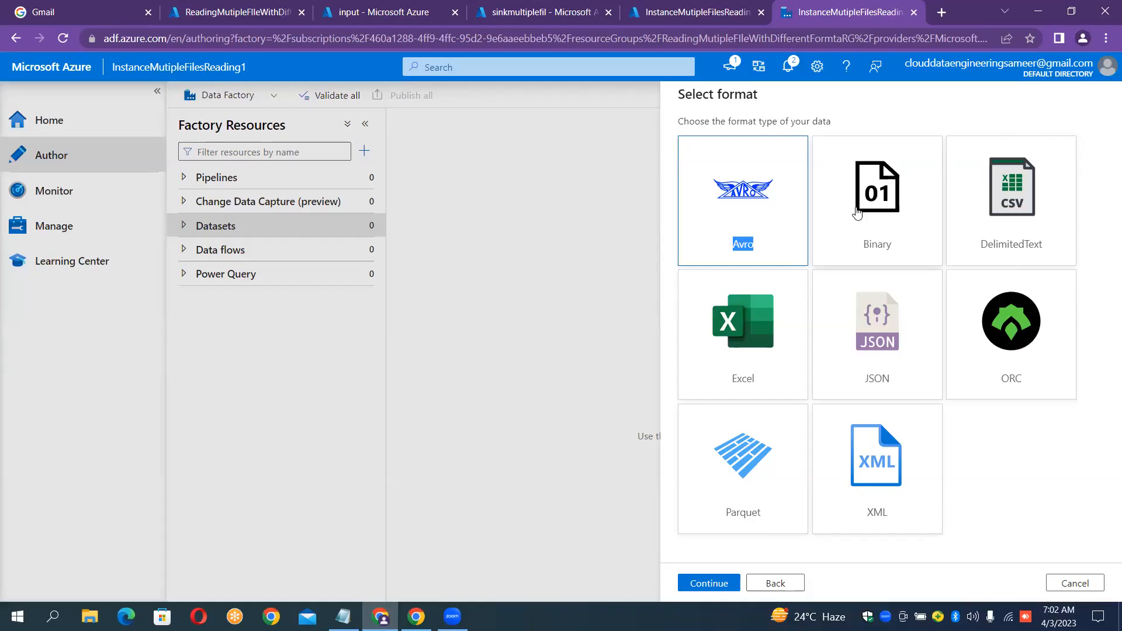
Pick Binary, start naming the dataset DS_SOURCE_BLOB_, then go back to the format choice.
click(890, 212)
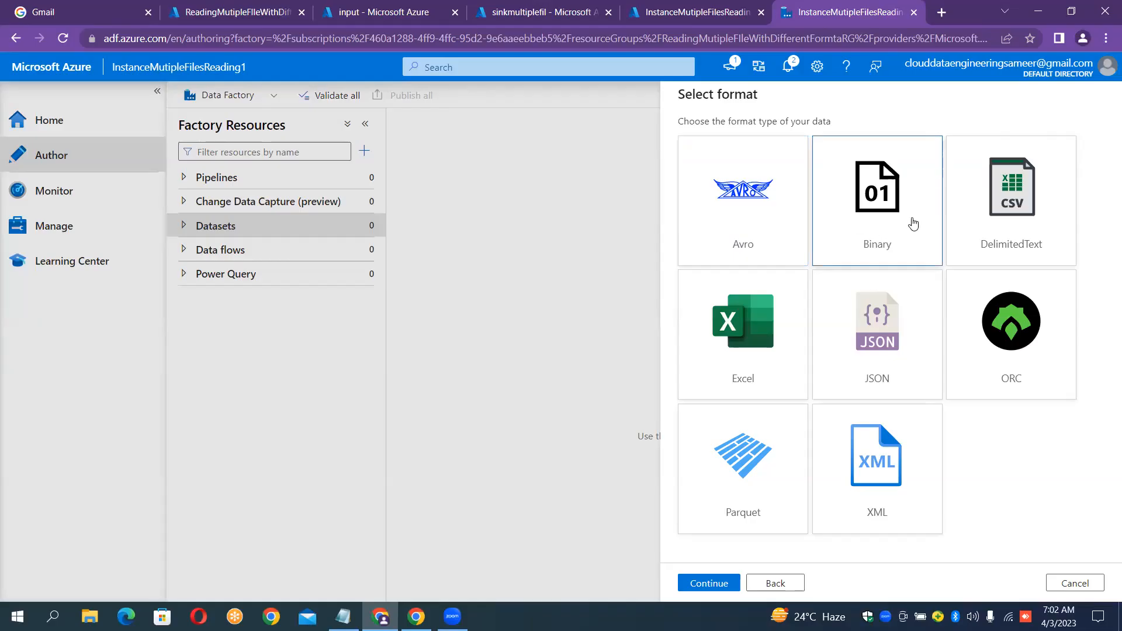
double_click(894, 208)
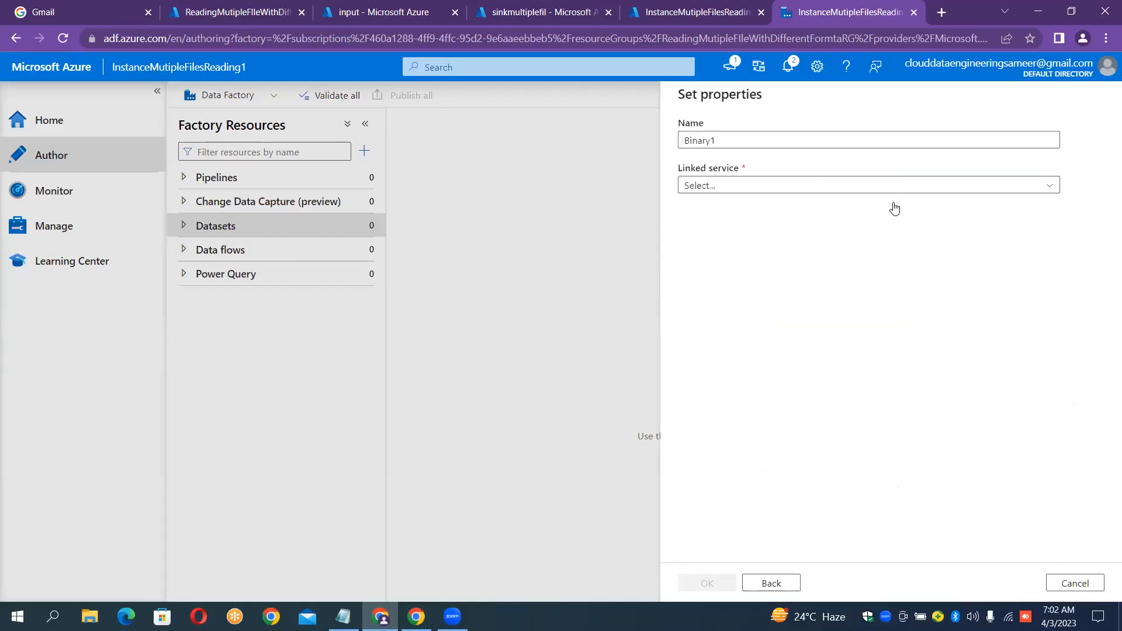
click(802, 136)
key(ctrl+a)
key(BackSpace)
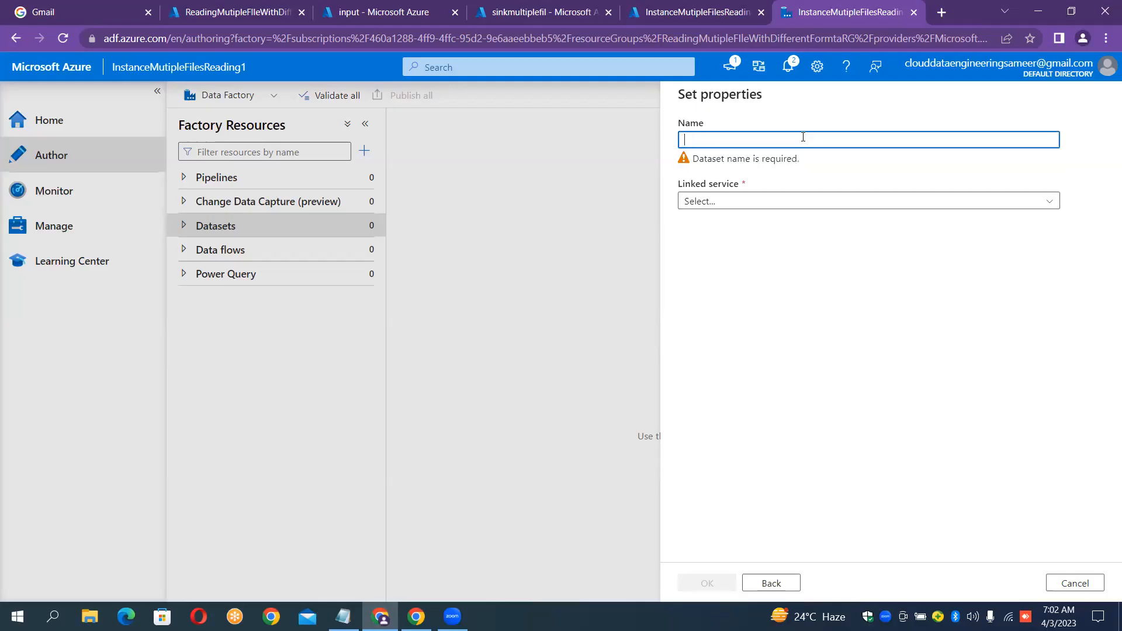
text(L)
key(BackSpace)
text(DS_)
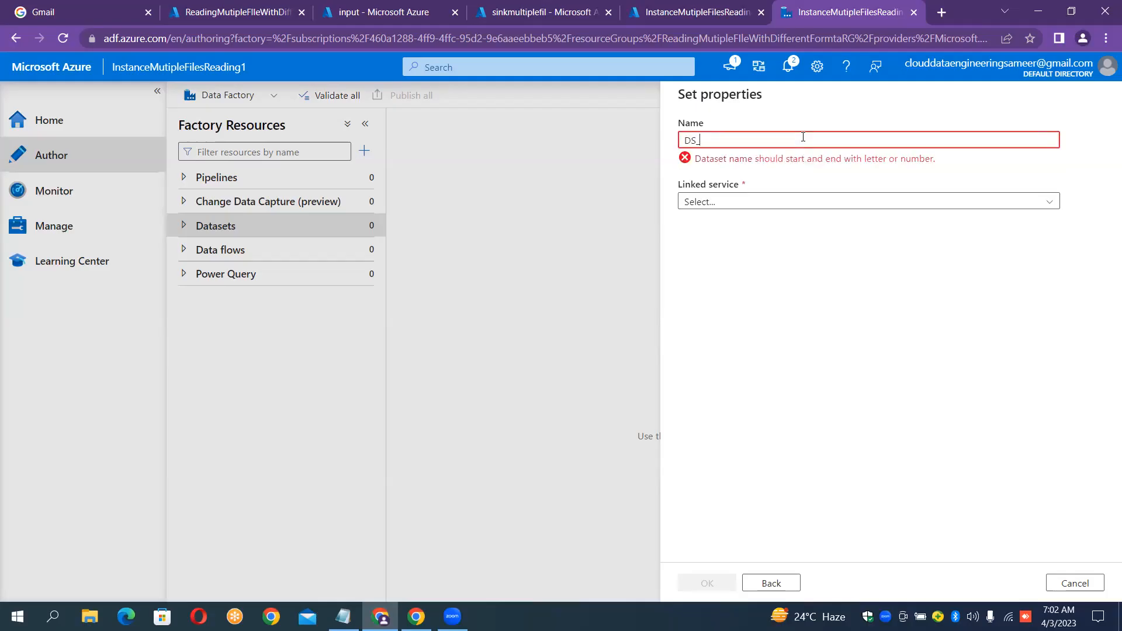
text(SOURCE_)
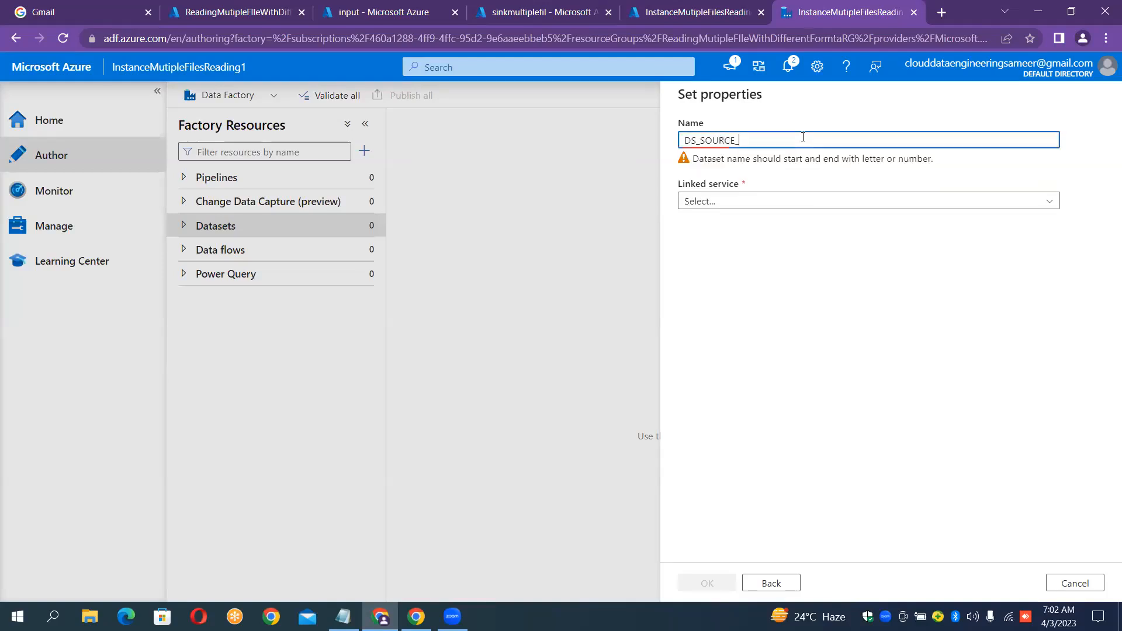
text(BLOB)
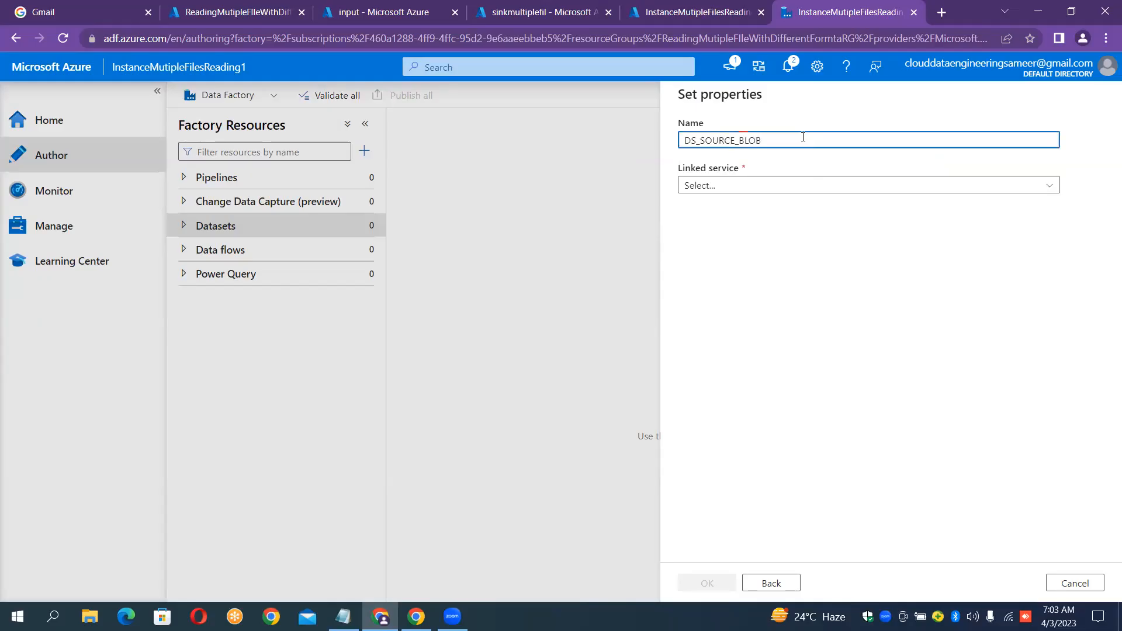
text(_)
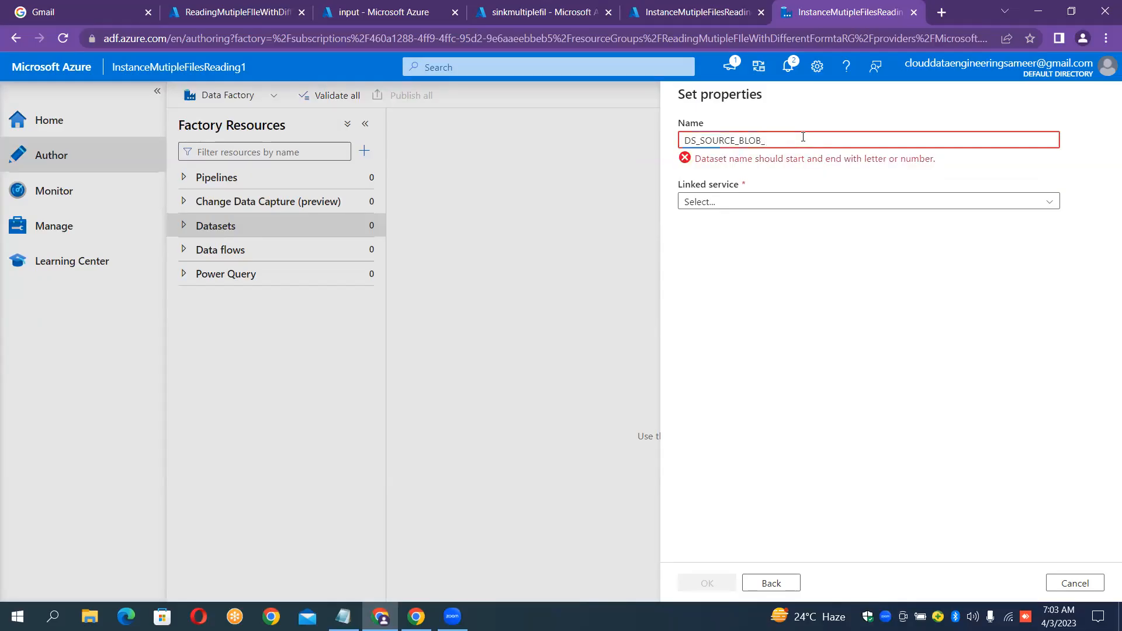
click(771, 583)
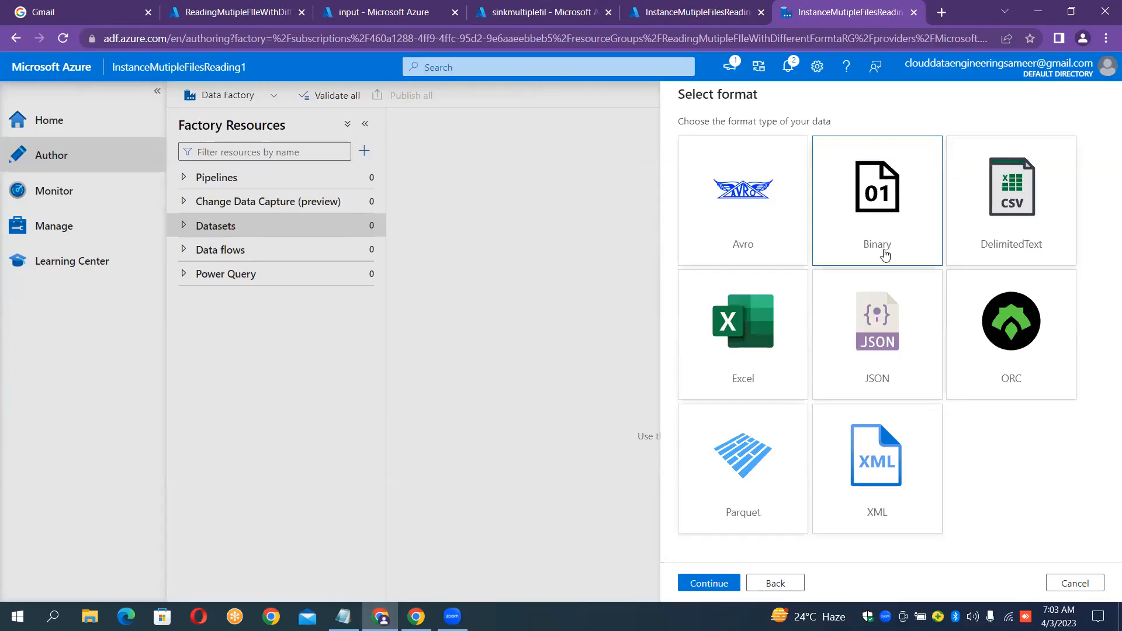
click(407, 16)
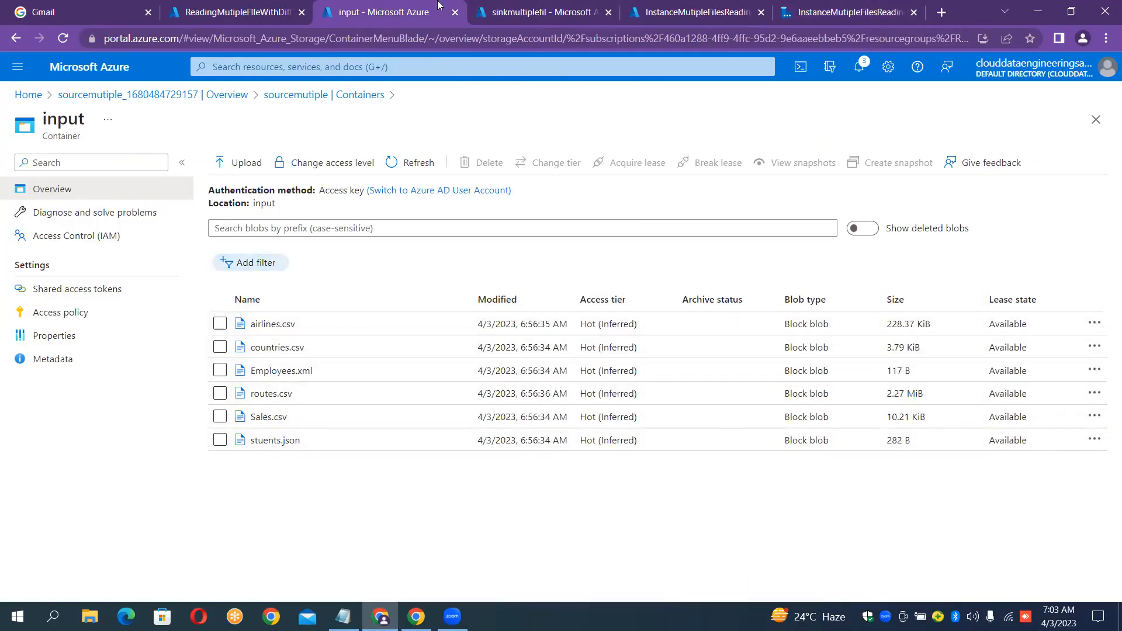
click(694, 8)
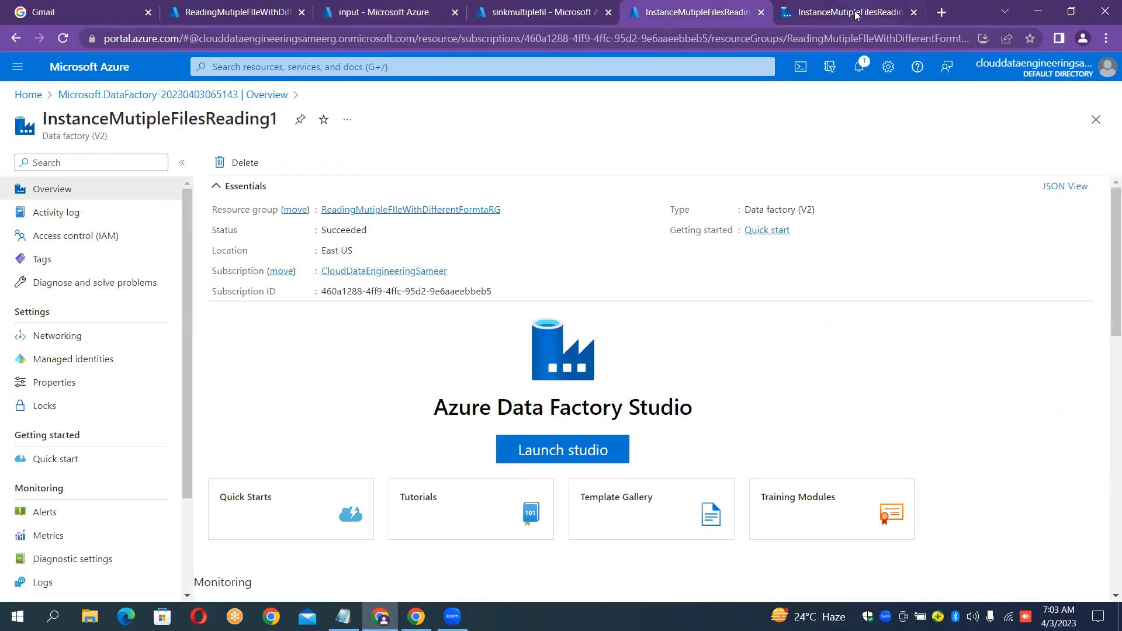
click(853, 12)
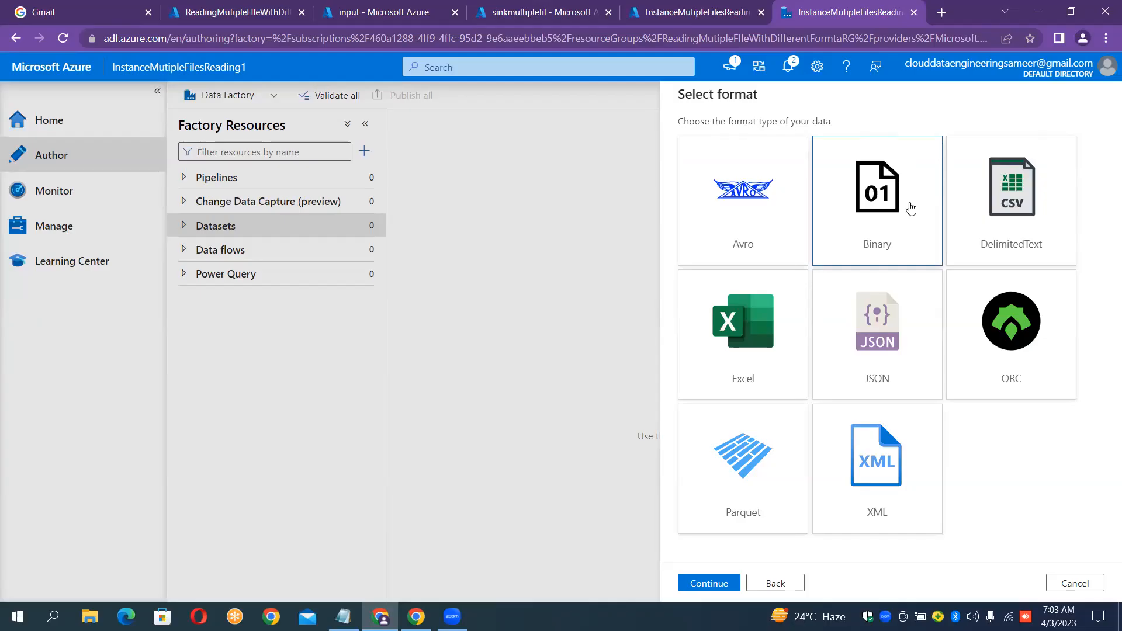
Choose Binary format and name the dataset DS_BLOB_SOURCE.
double_click(899, 237)
click(798, 142)
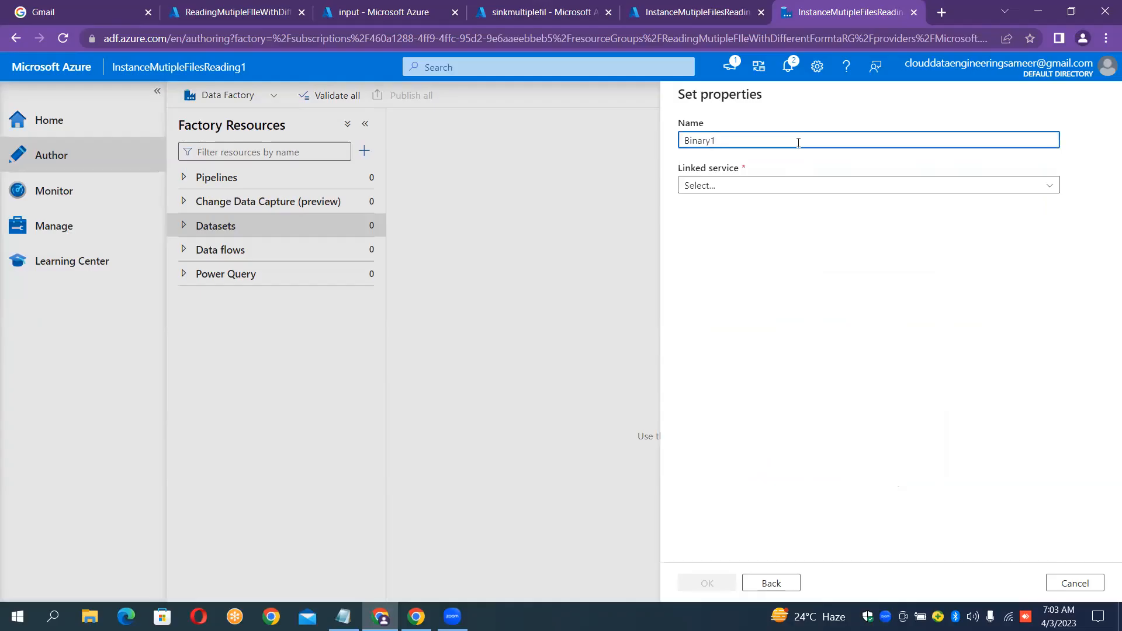
double_click(799, 143)
key(BackSpace)
text(DS_)
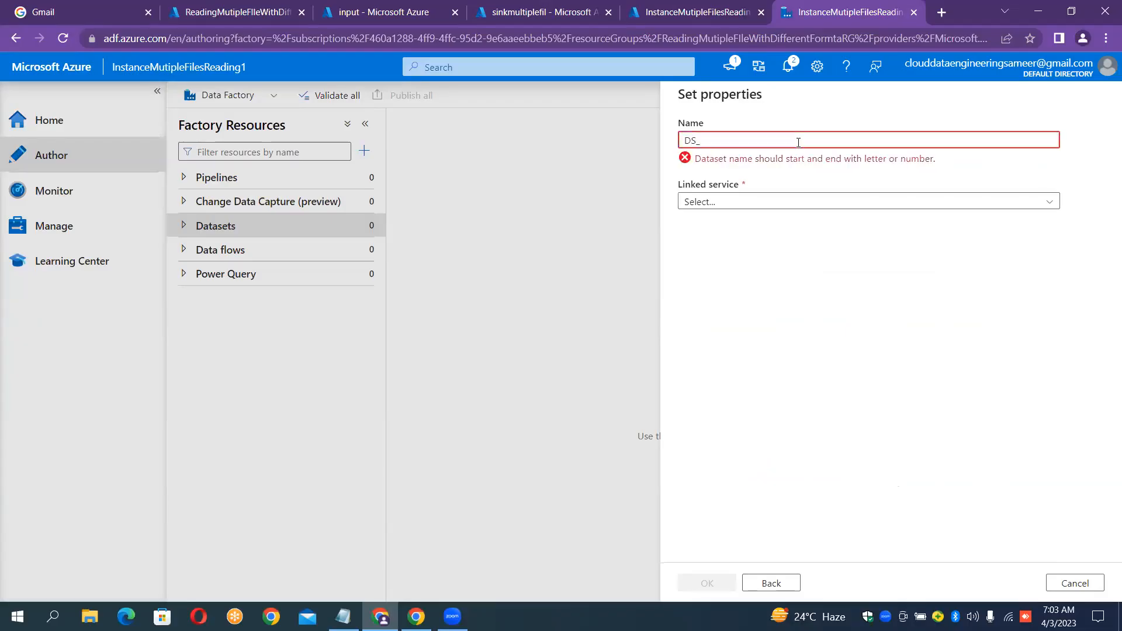
text(BLOB_SOURCE)
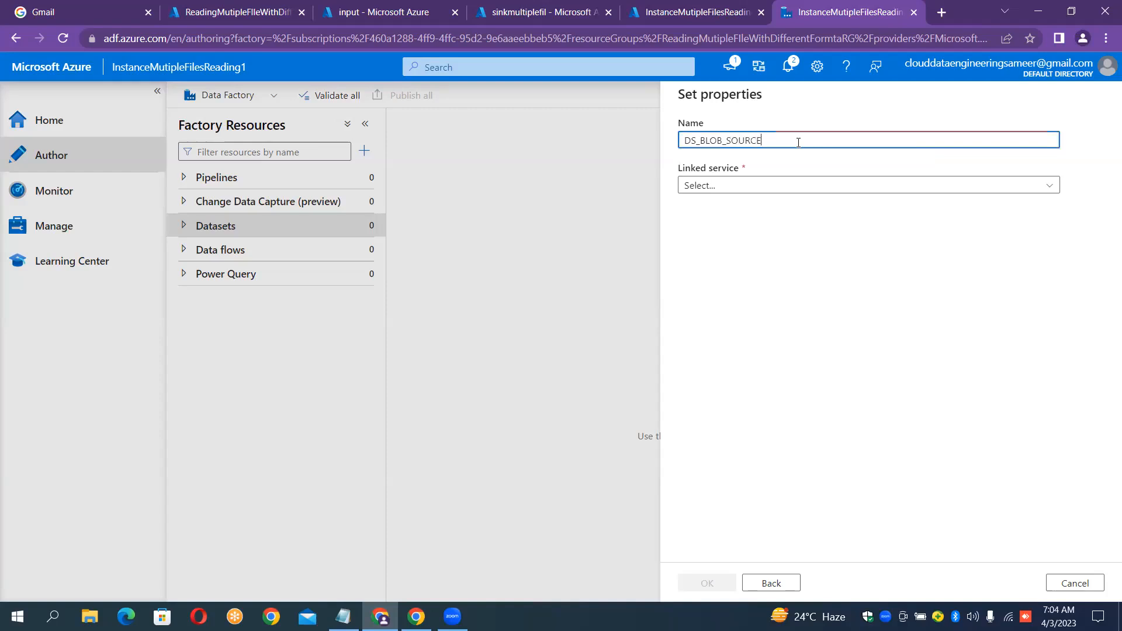
Link DS_BLOB_SOURCE to LS_BLOB_SOURCE with the input container as file path and create it.
click(768, 186)
click(734, 279)
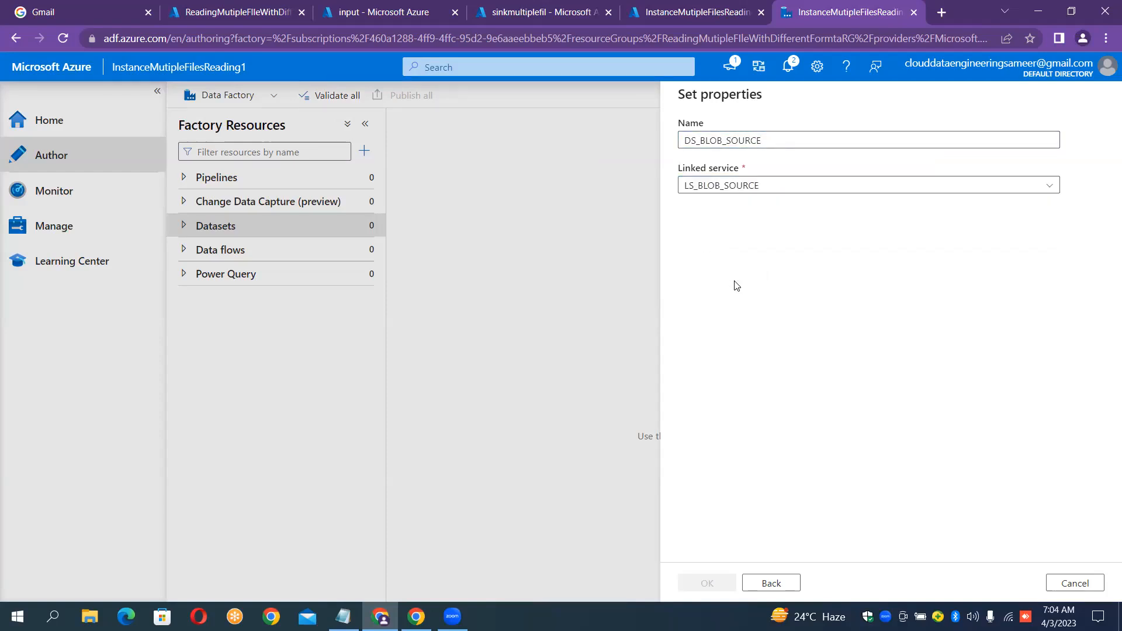
click(1070, 228)
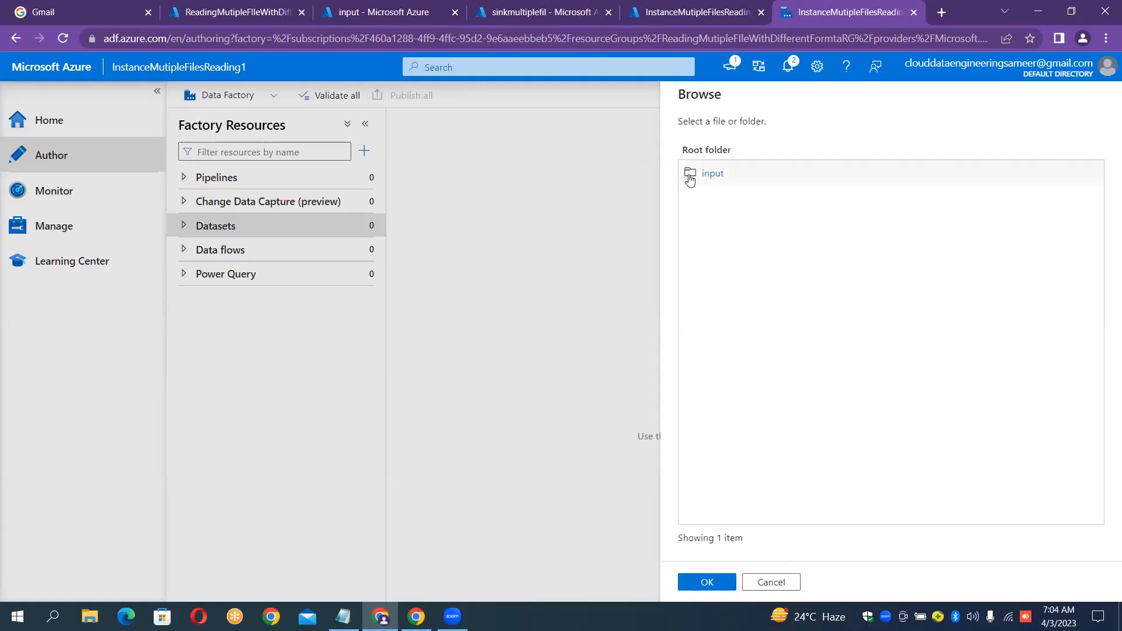
click(702, 175)
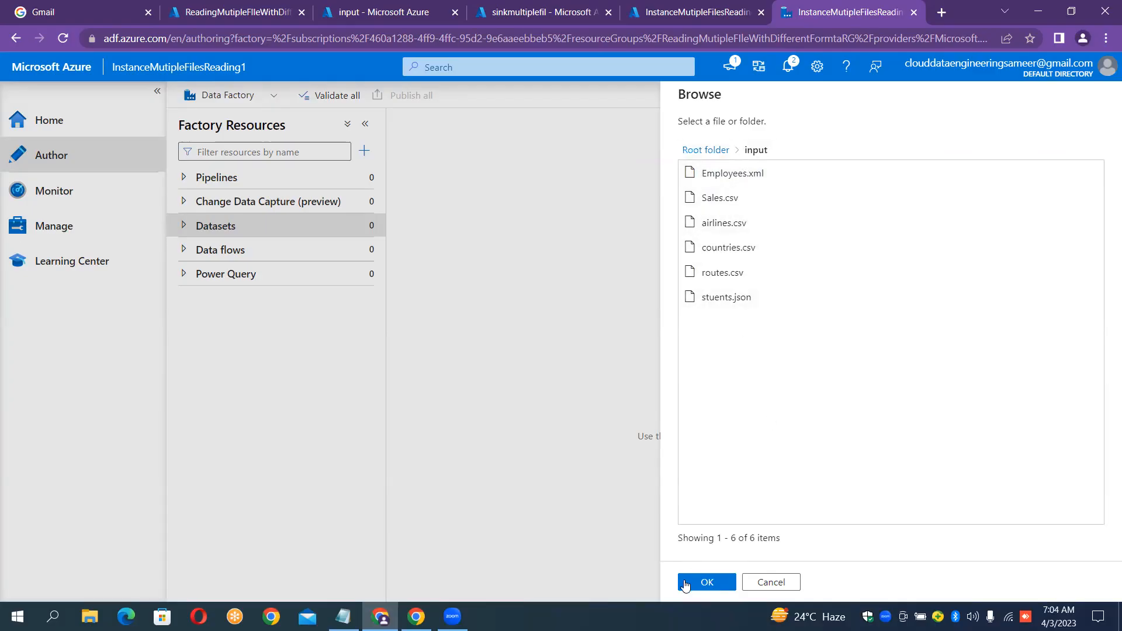
click(704, 581)
click(705, 581)
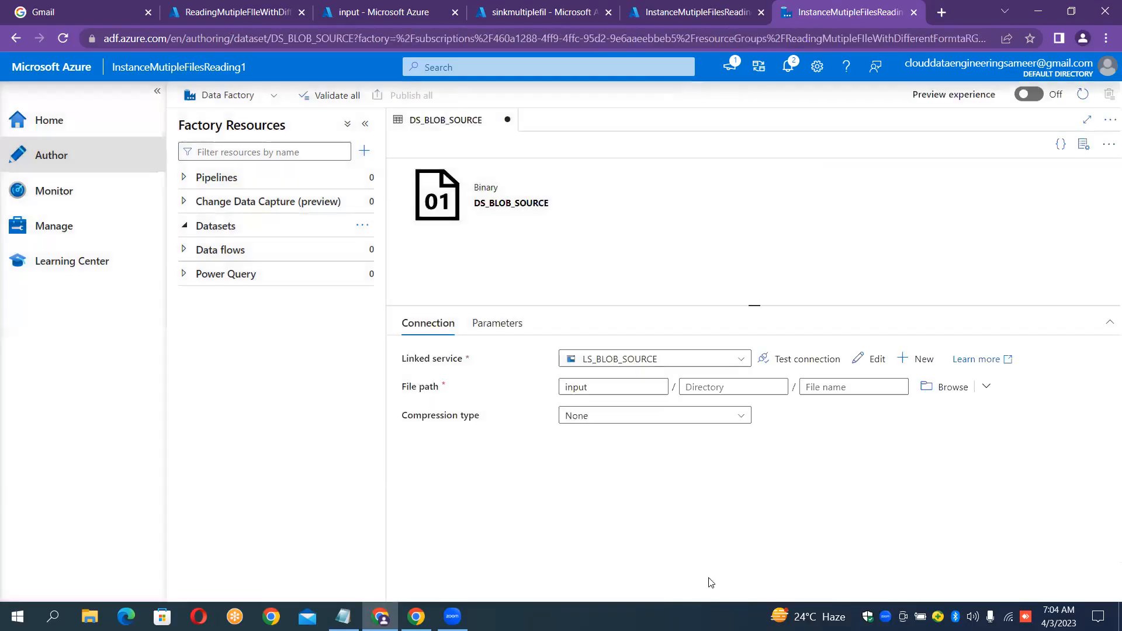
Start a new Azure Data Lake Storage Gen2 dataset, try DelimitedText, then back out.
click(362, 225)
click(403, 245)
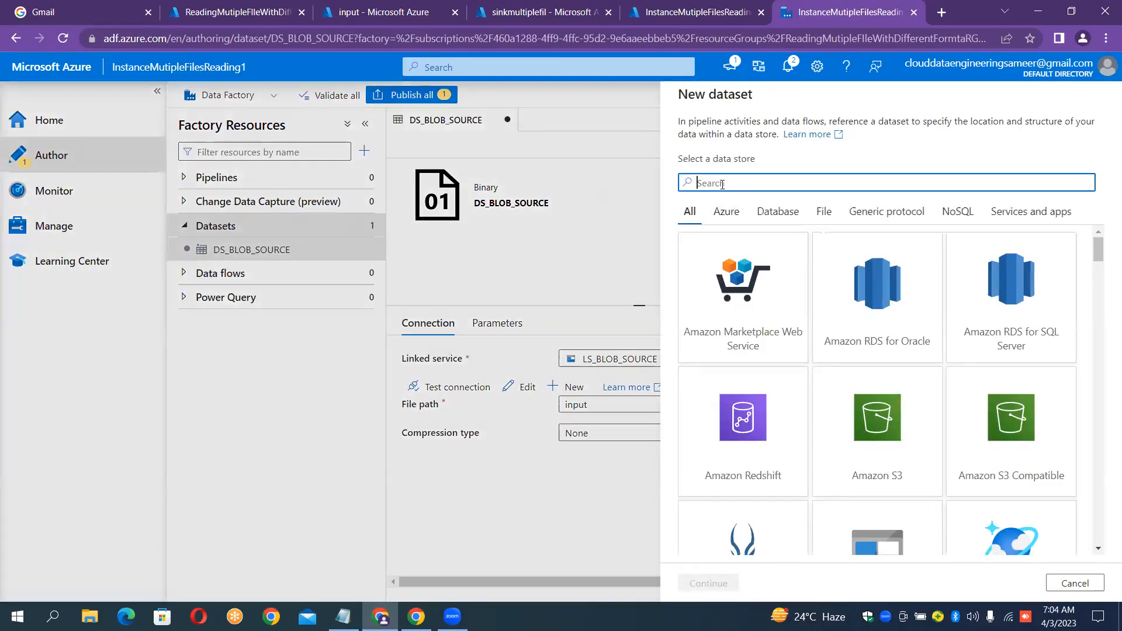
text(2)
double_click(724, 318)
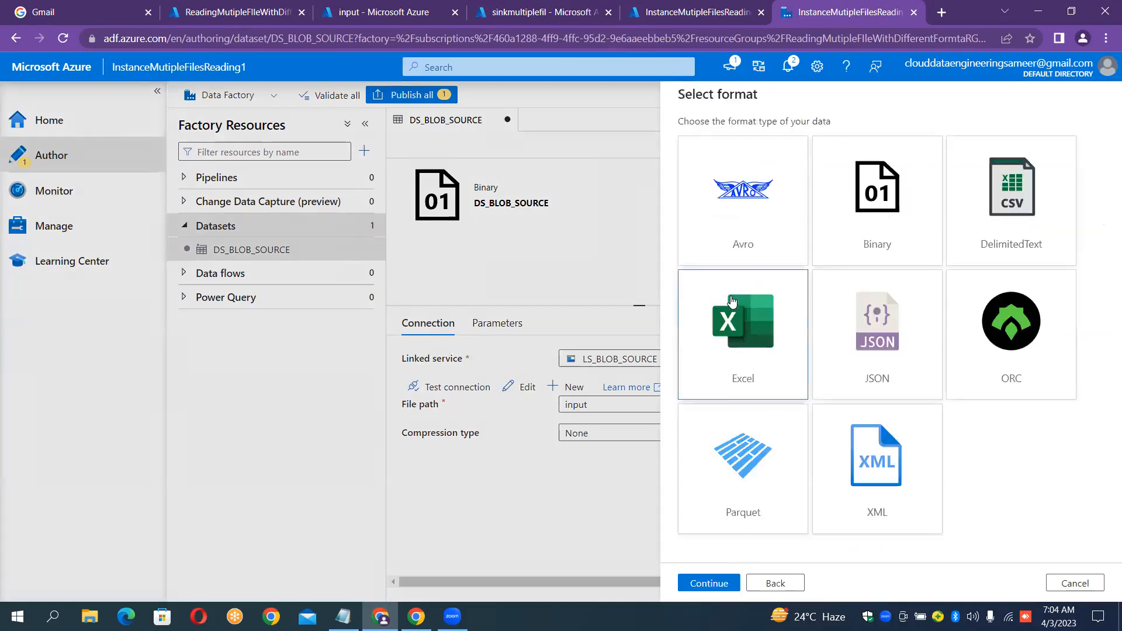
click(801, 241)
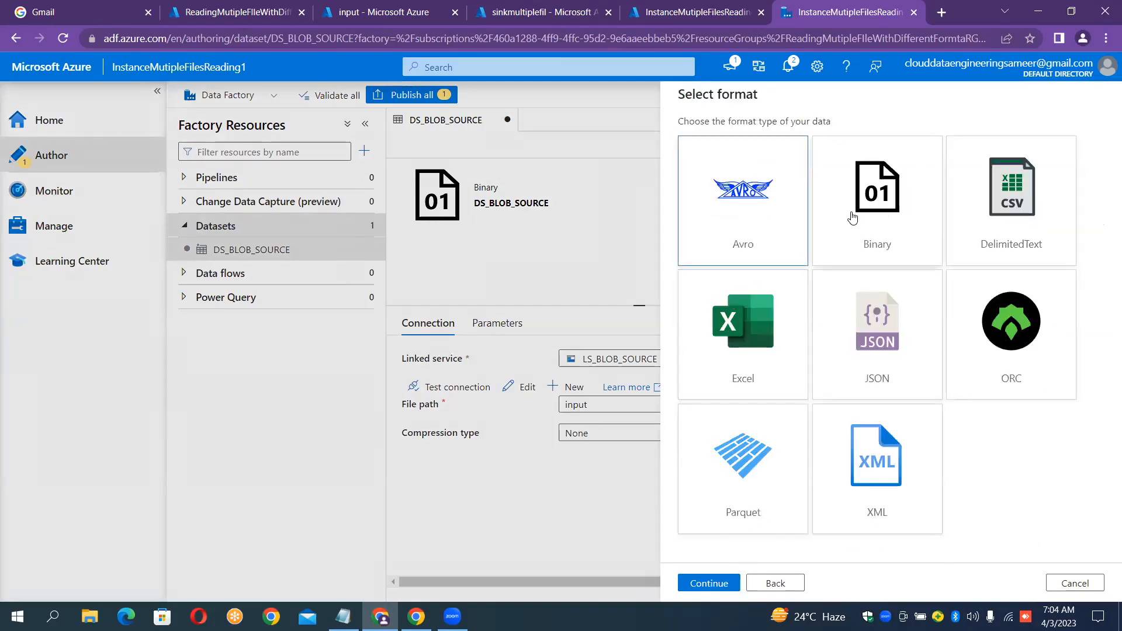
double_click(1001, 194)
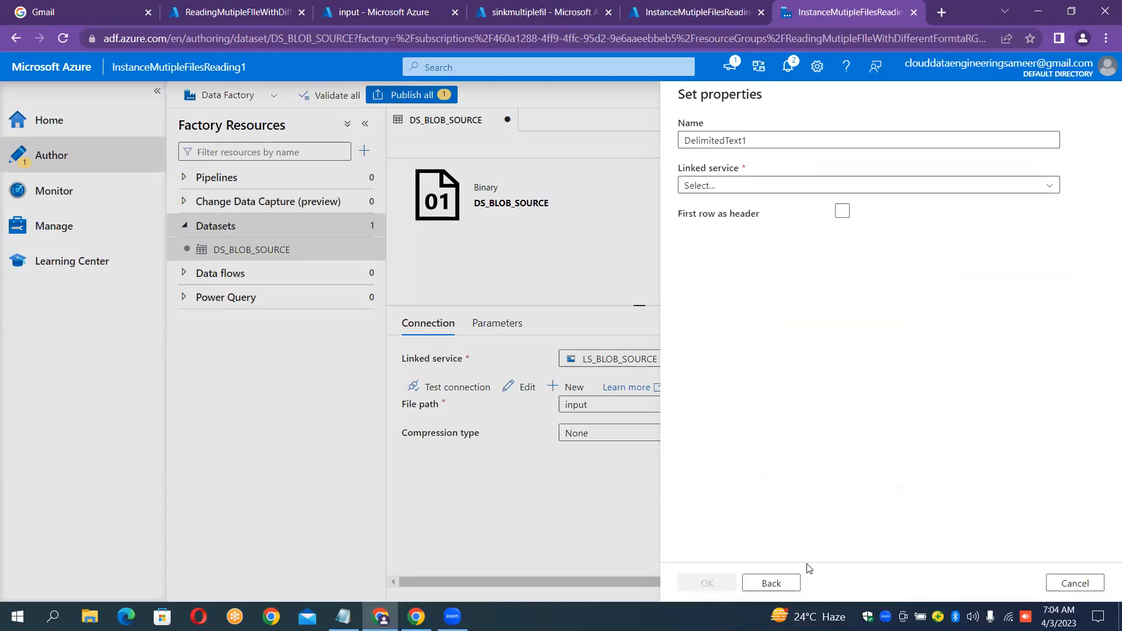
click(774, 583)
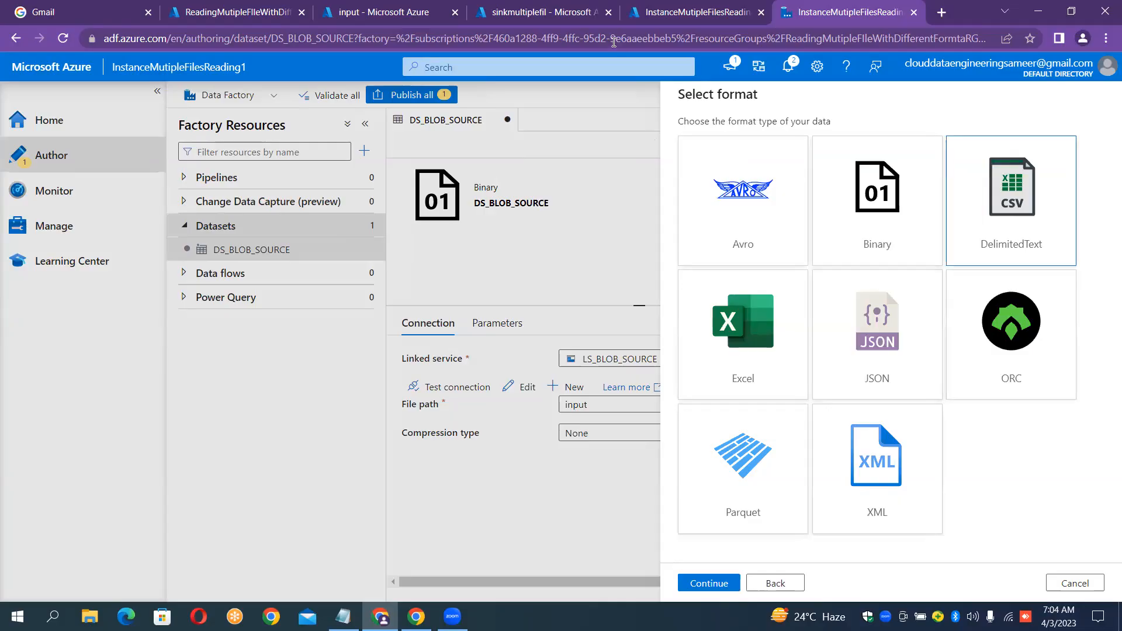
Check the input container's files, then choose Binary as the sink dataset format.
click(374, 8)
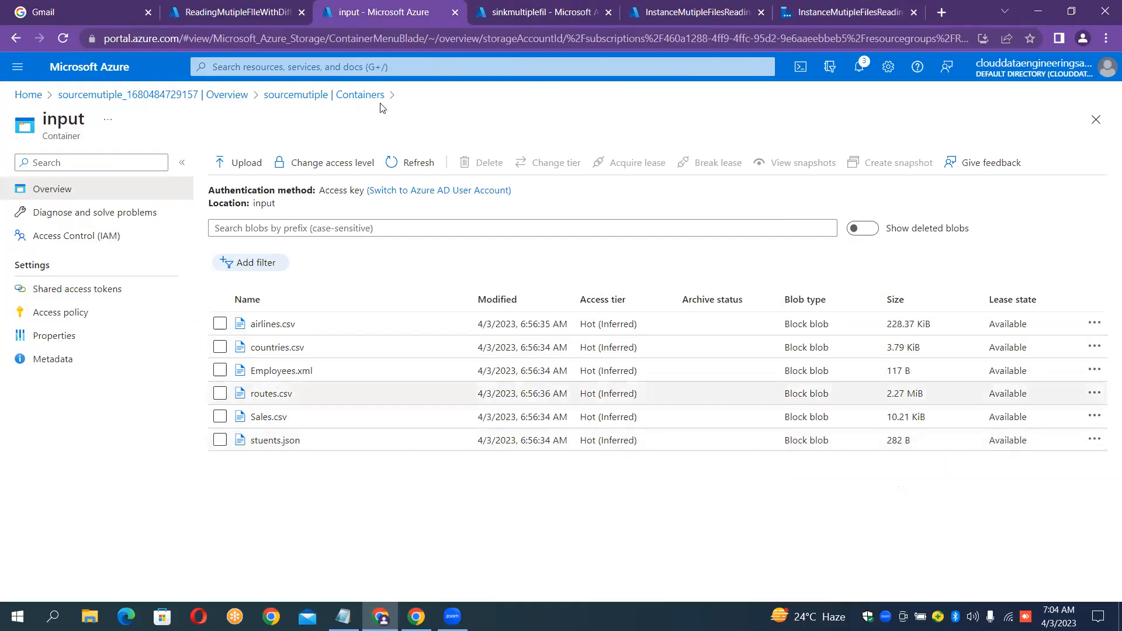
click(825, 12)
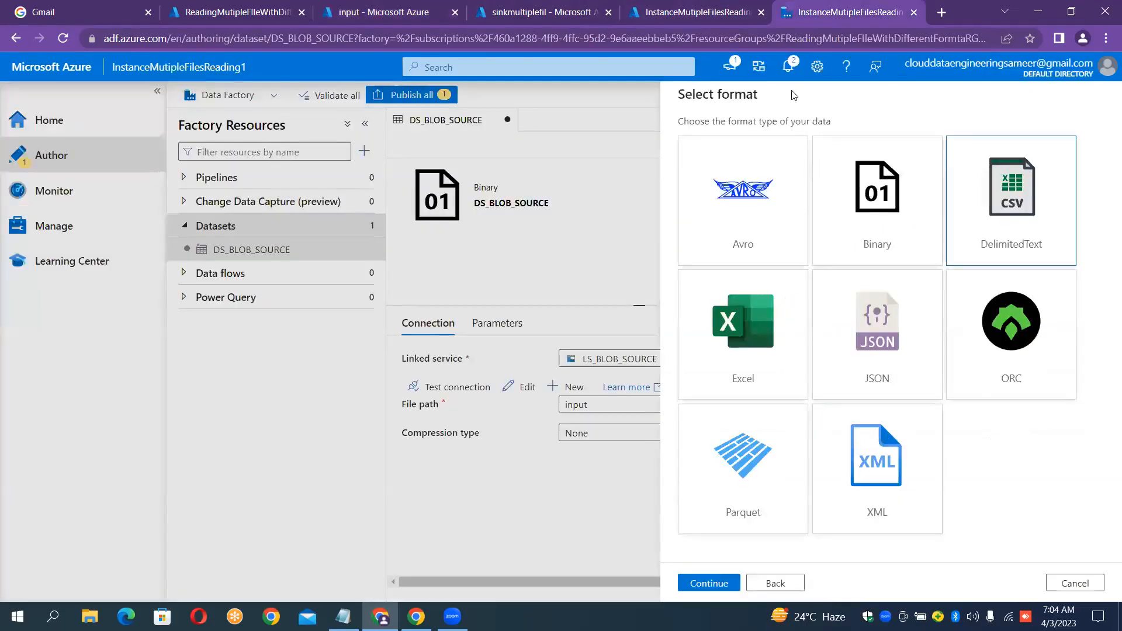
click(902, 198)
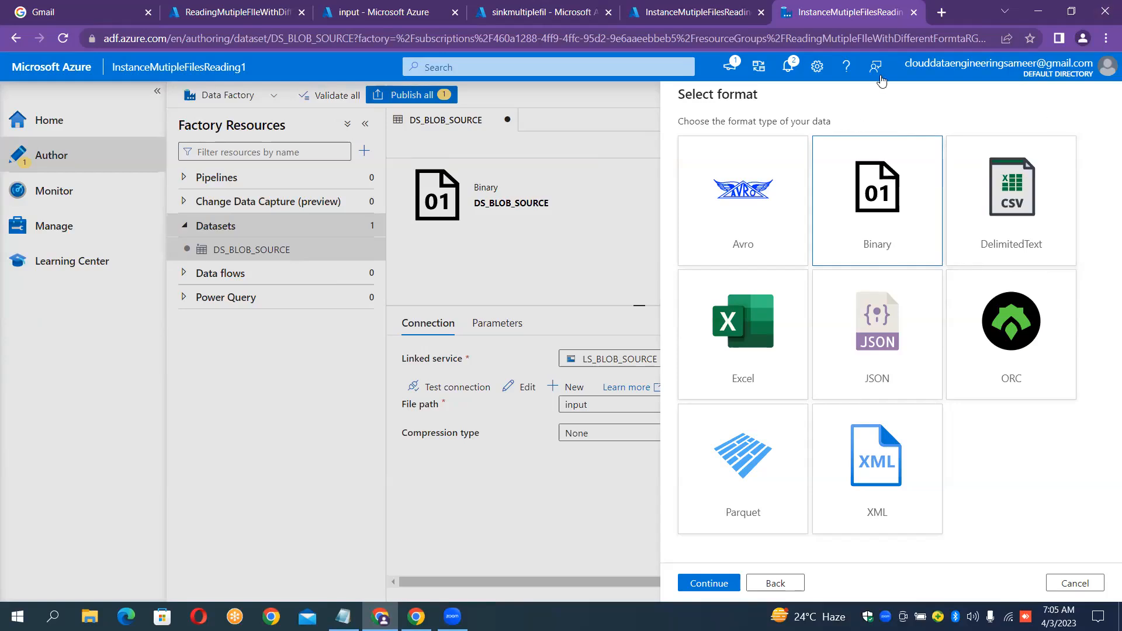
double_click(836, 238)
Rename the sink dataset from Binary1 to DS_ADL_GEN2_SINK.
click(762, 139)
key(ctrl+a)
key(BackSpace)
text(DS_)
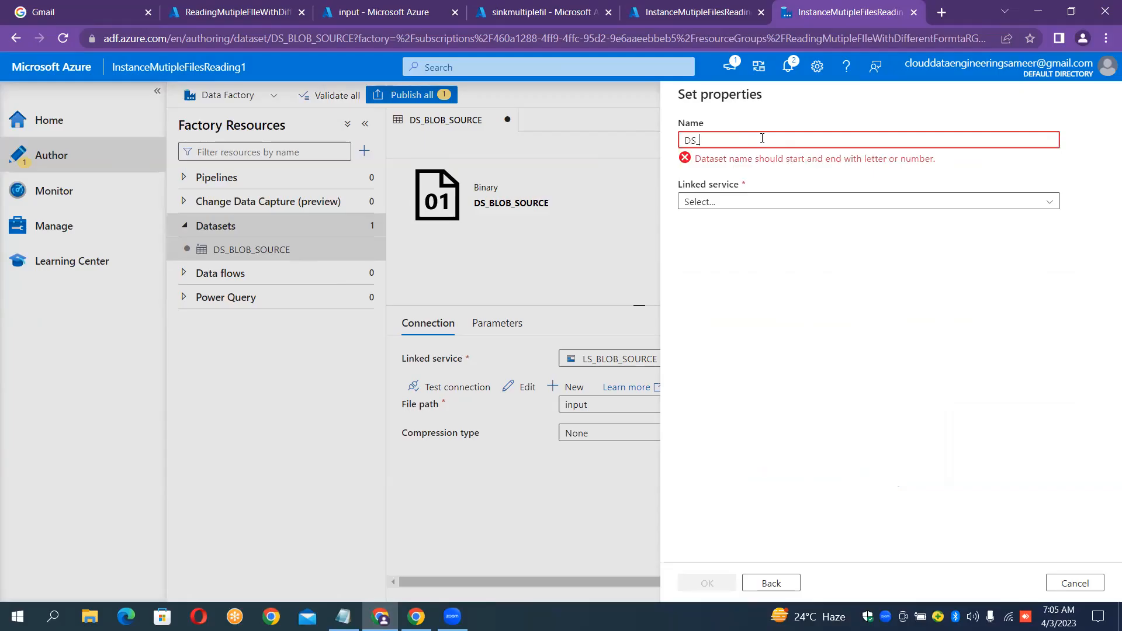
text(ADL)
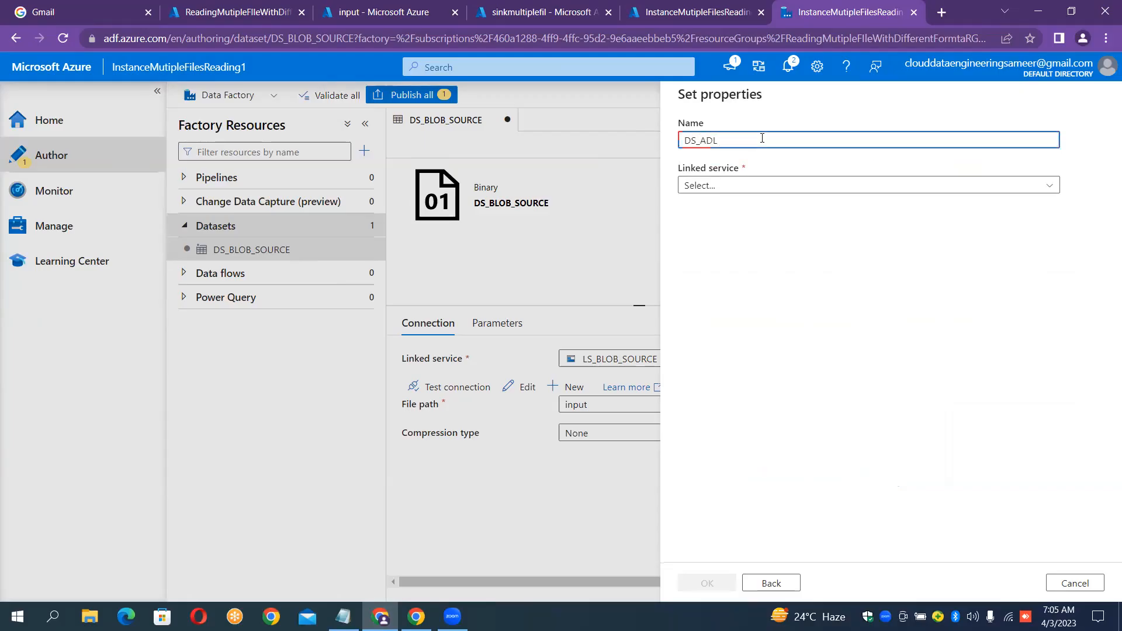
text(_GEN2_SINK)
Link DS_ADL_GEN2_SINK to LS_ADLS_GEN2_SINK with the output container as file path and create it.
click(727, 185)
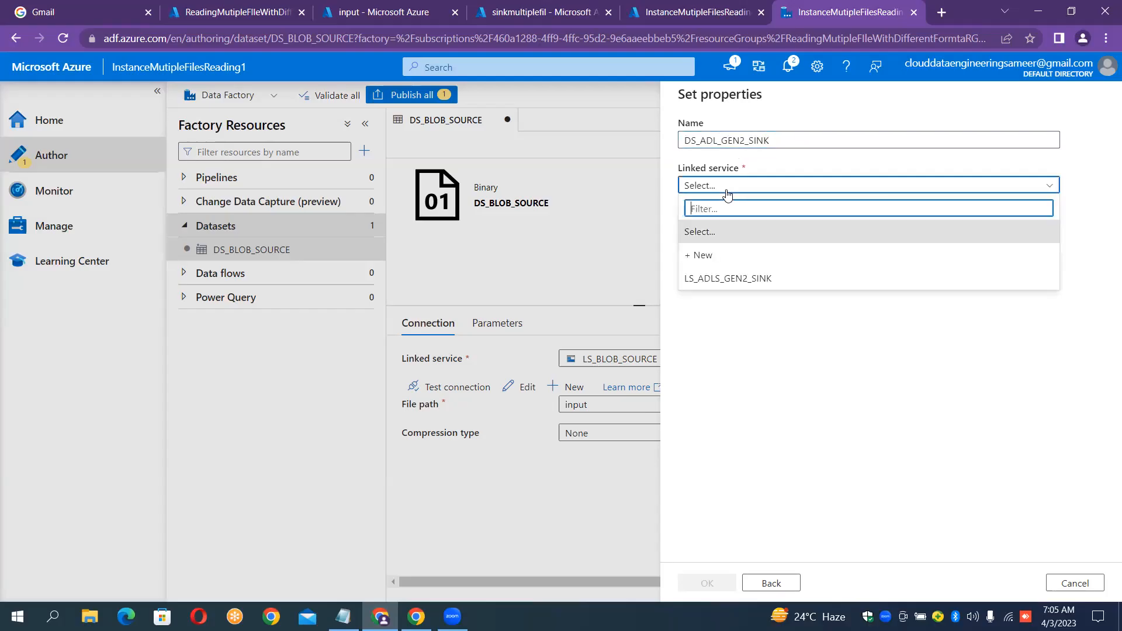
click(726, 281)
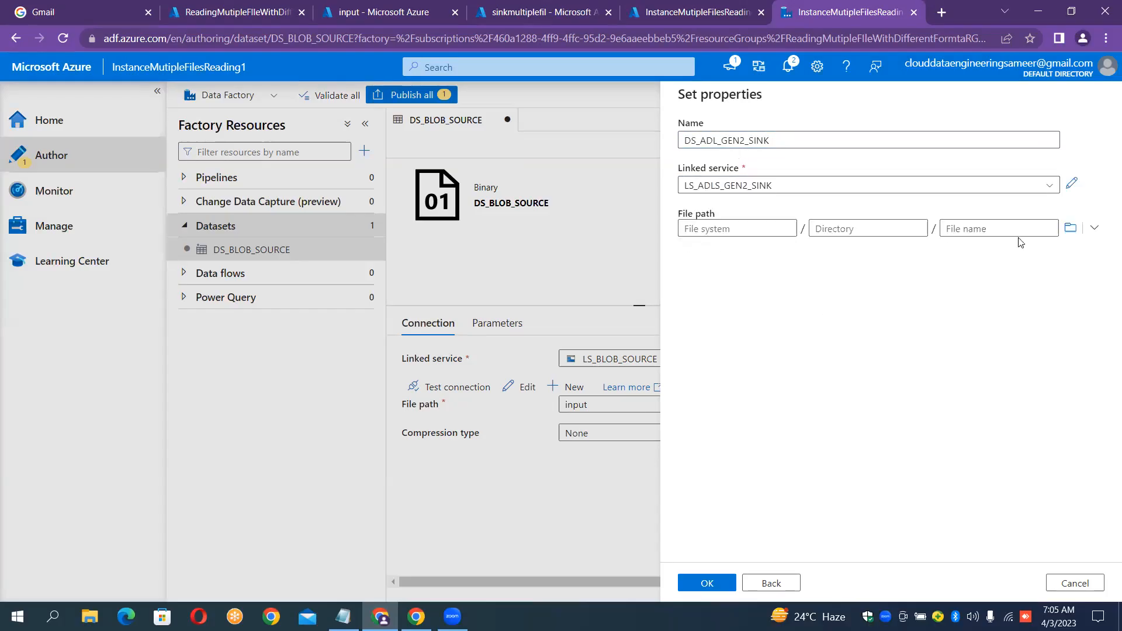
click(1070, 228)
double_click(714, 172)
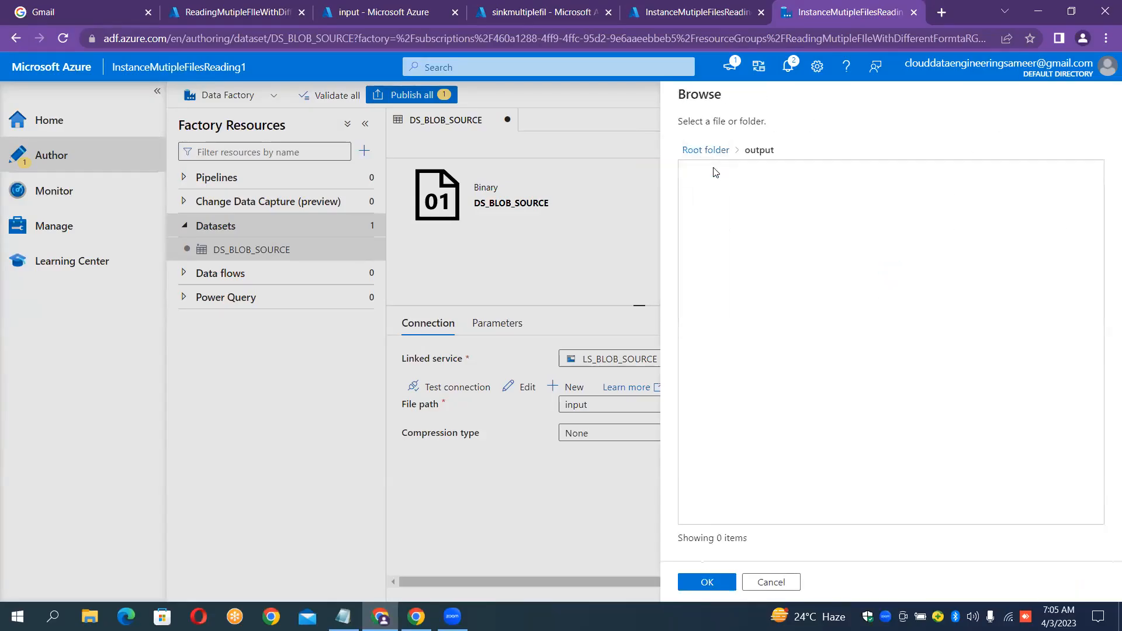
click(714, 582)
click(707, 583)
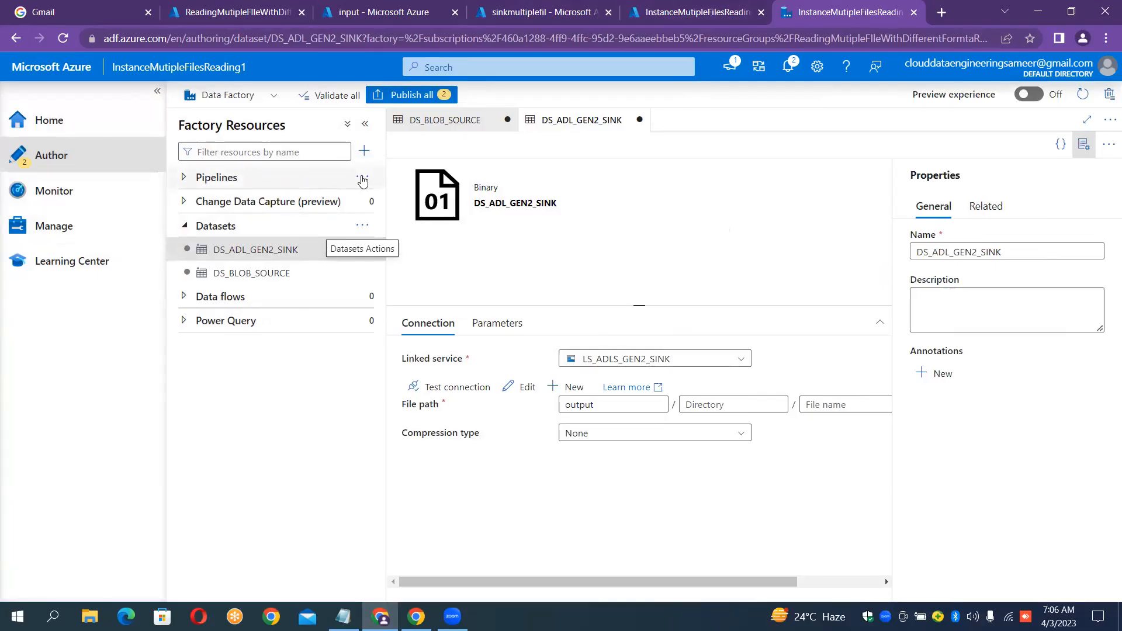
Create a new pipeline and replace the name pipeline1 with PL_MUTIPLE_FILE_FORMAT.
click(362, 177)
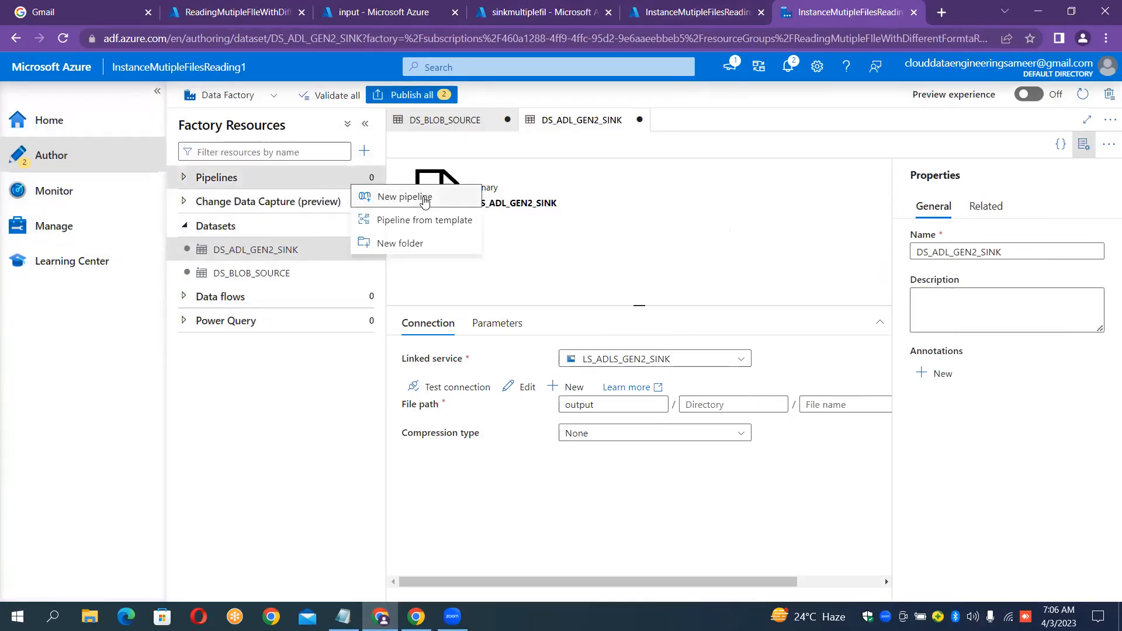
click(425, 198)
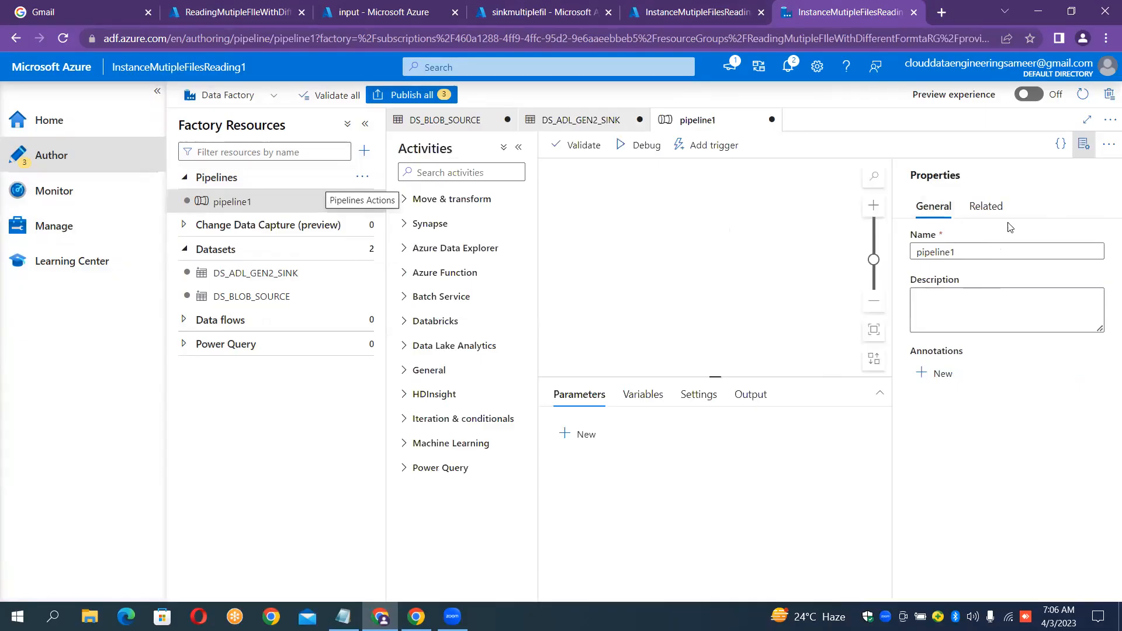
click(966, 246)
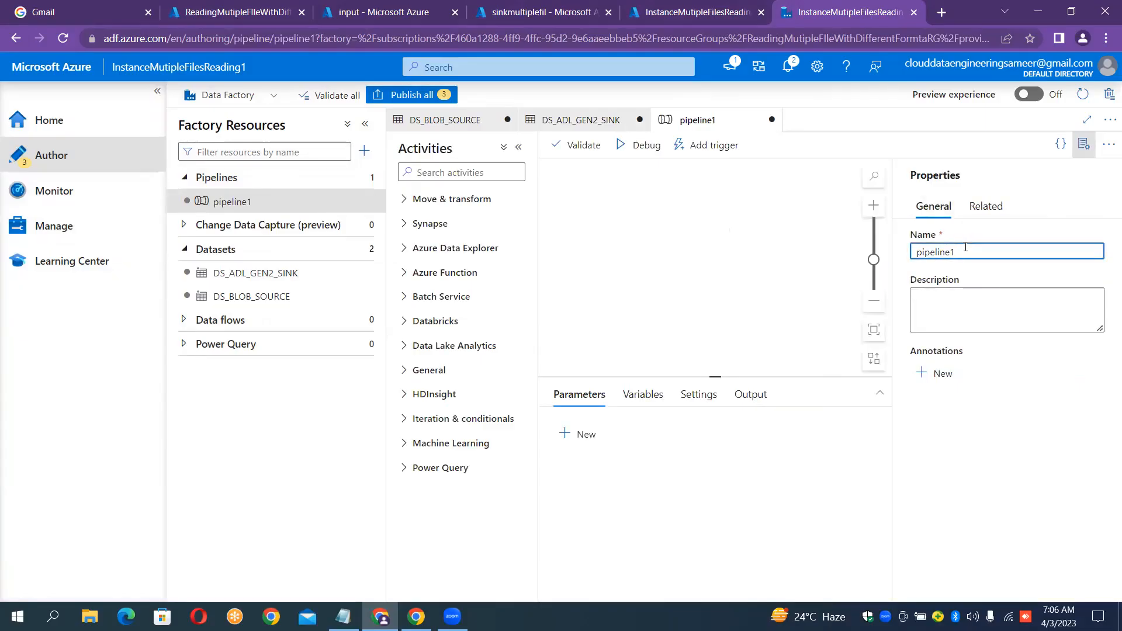
key(ctrl+a)
key(BackSpace)
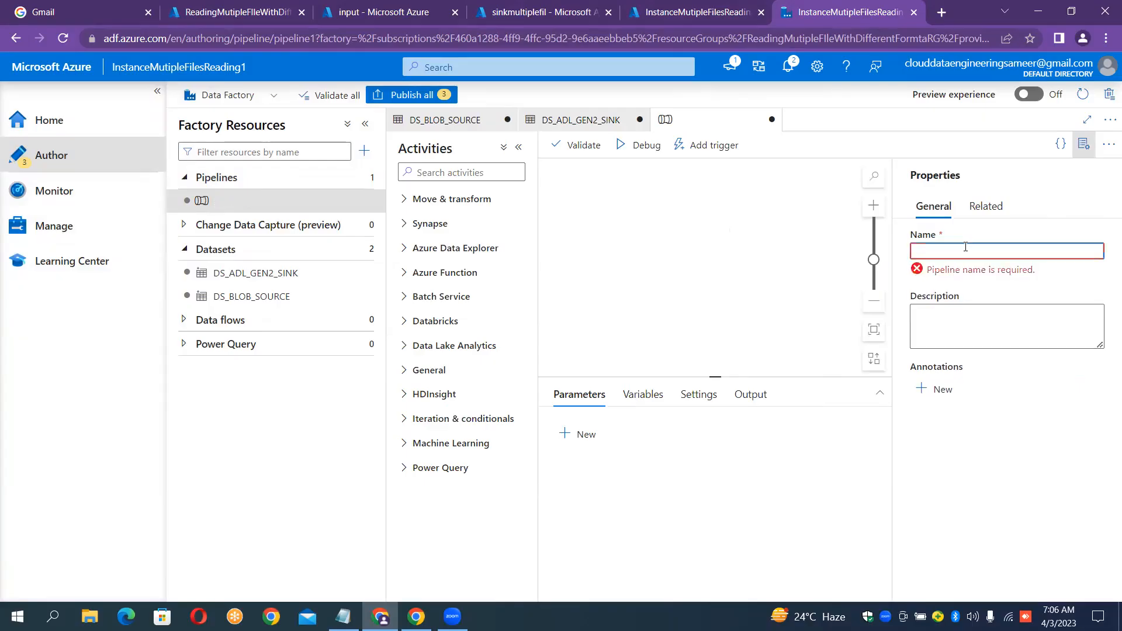
text(PL_MUT)
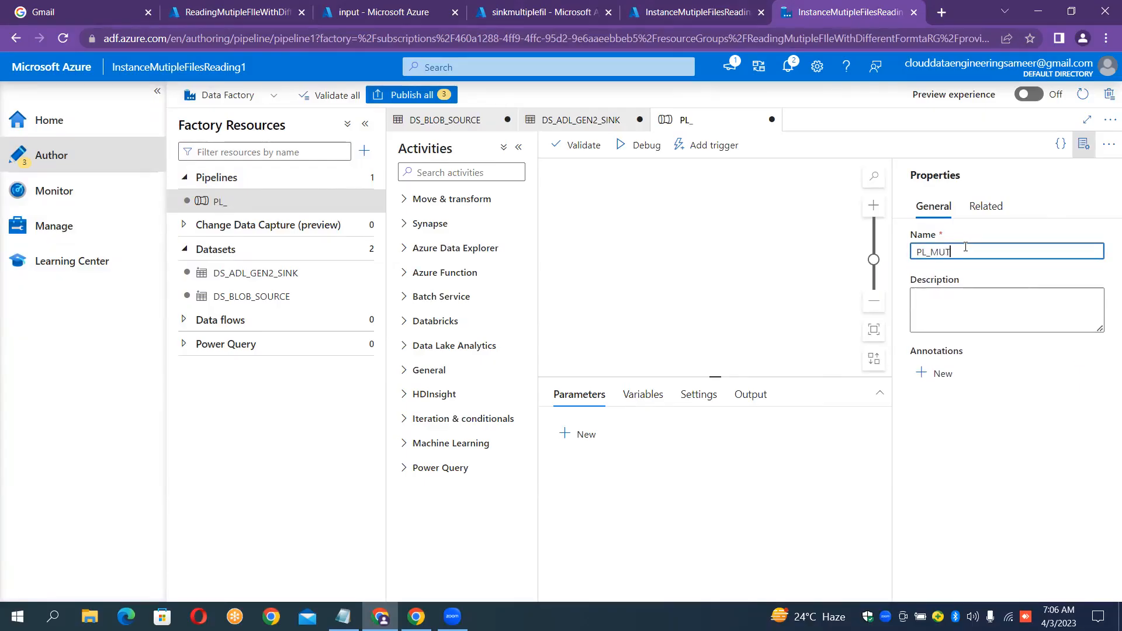
text(IPLE_FILE)
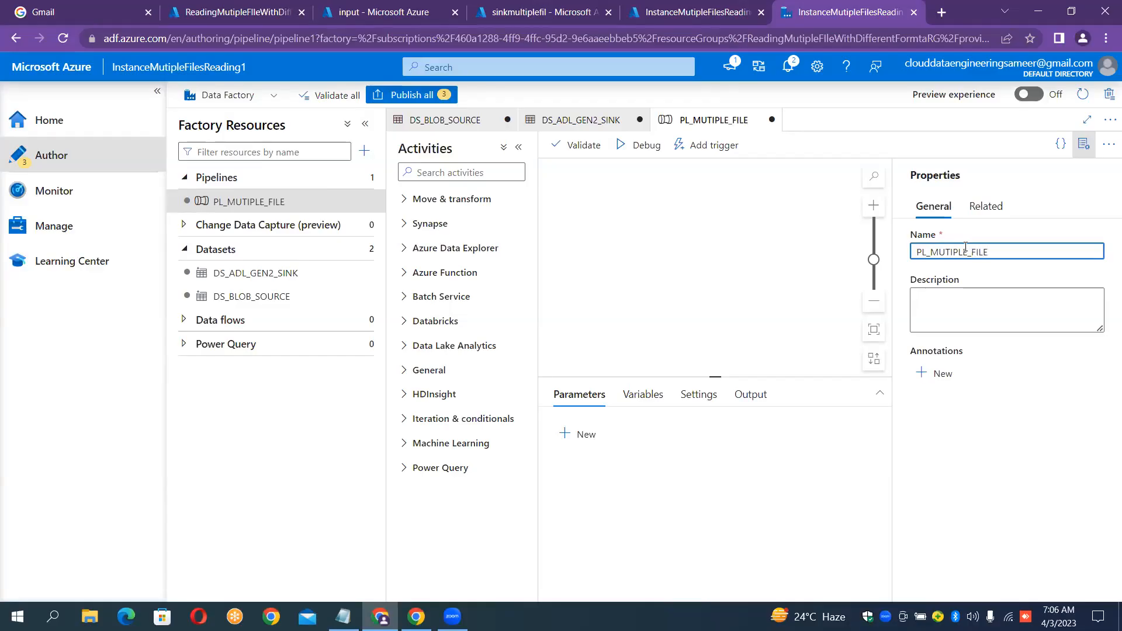
text(_FORMAT)
Drop a Copy data activity from Move & transform onto the canvas and name it CopyMutipleFileFormats.
click(1084, 144)
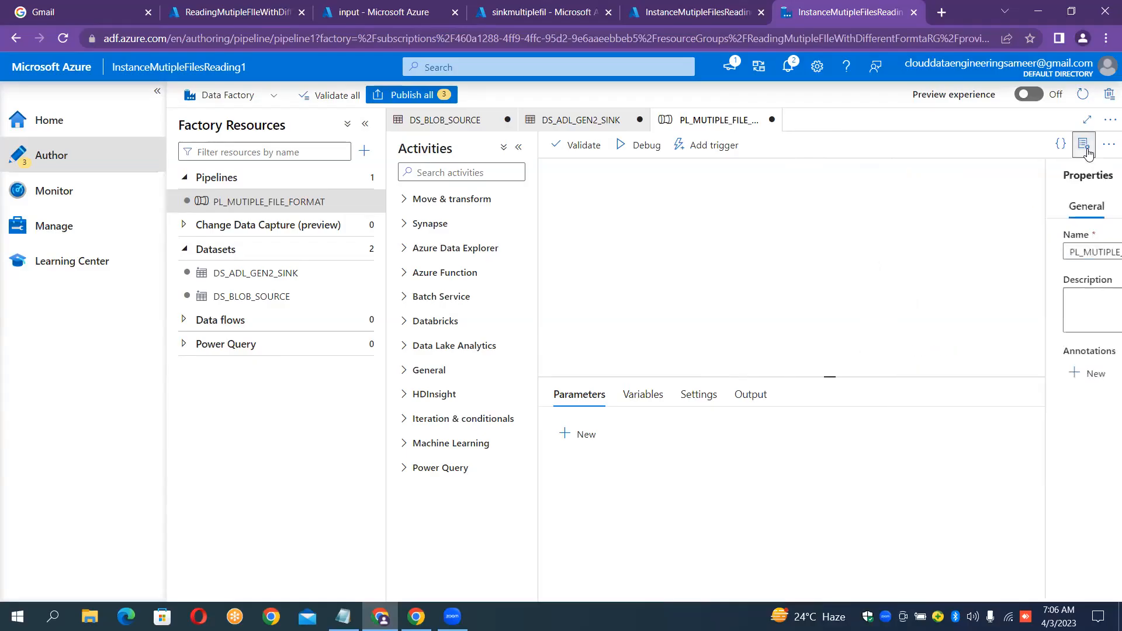
click(409, 202)
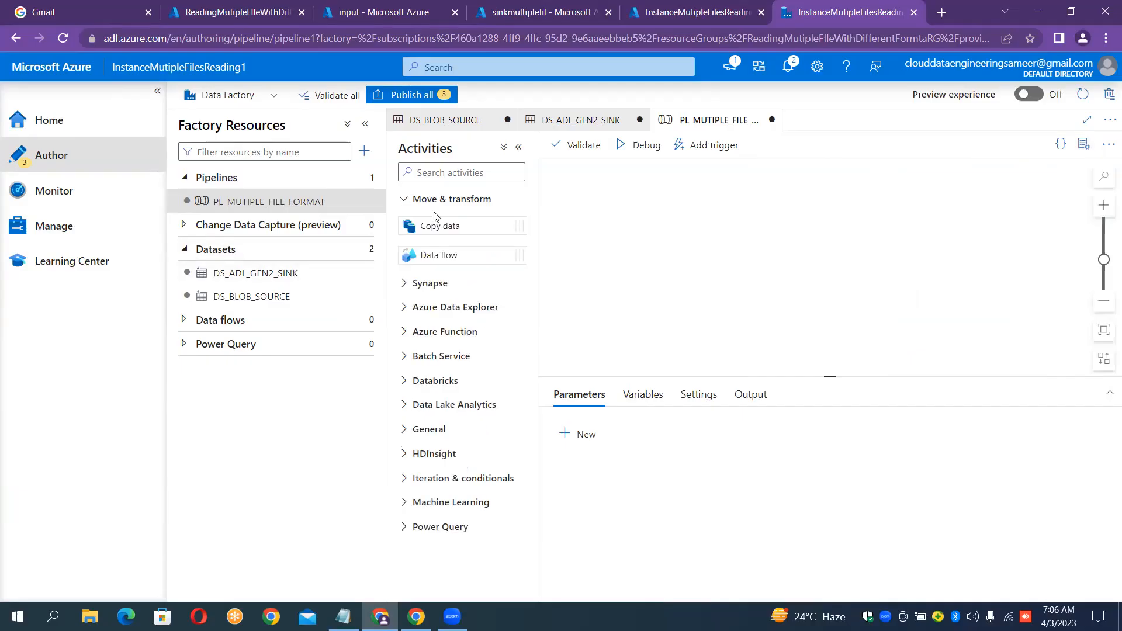
drag(438, 226, 790, 269)
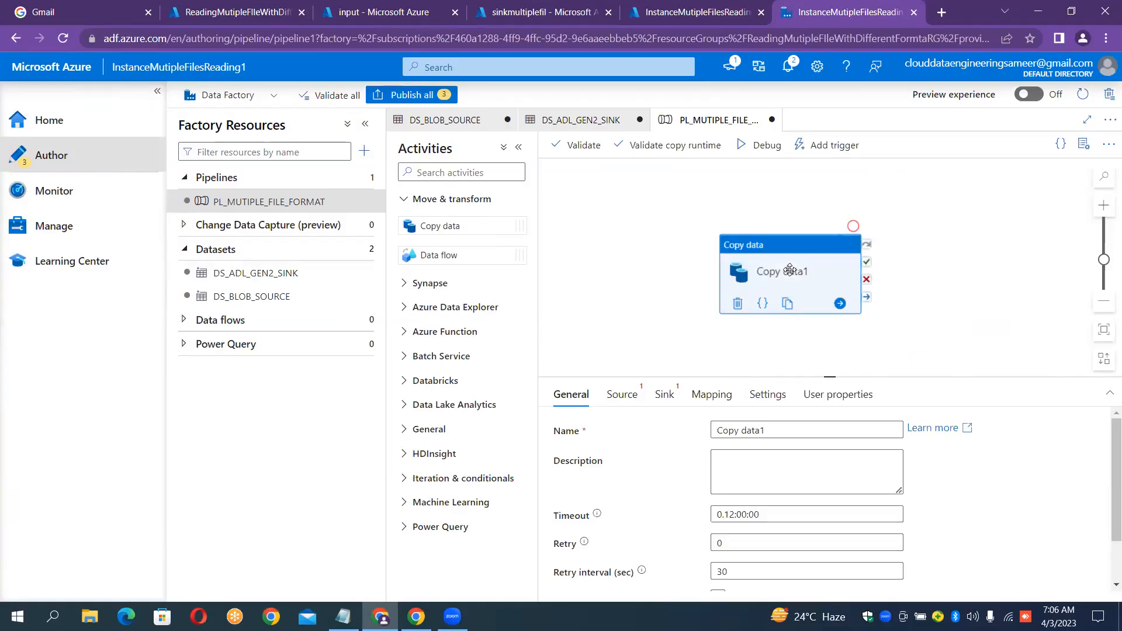
click(782, 427)
key(ctrl+a)
key(BackSpace)
text(CopyMutiple)
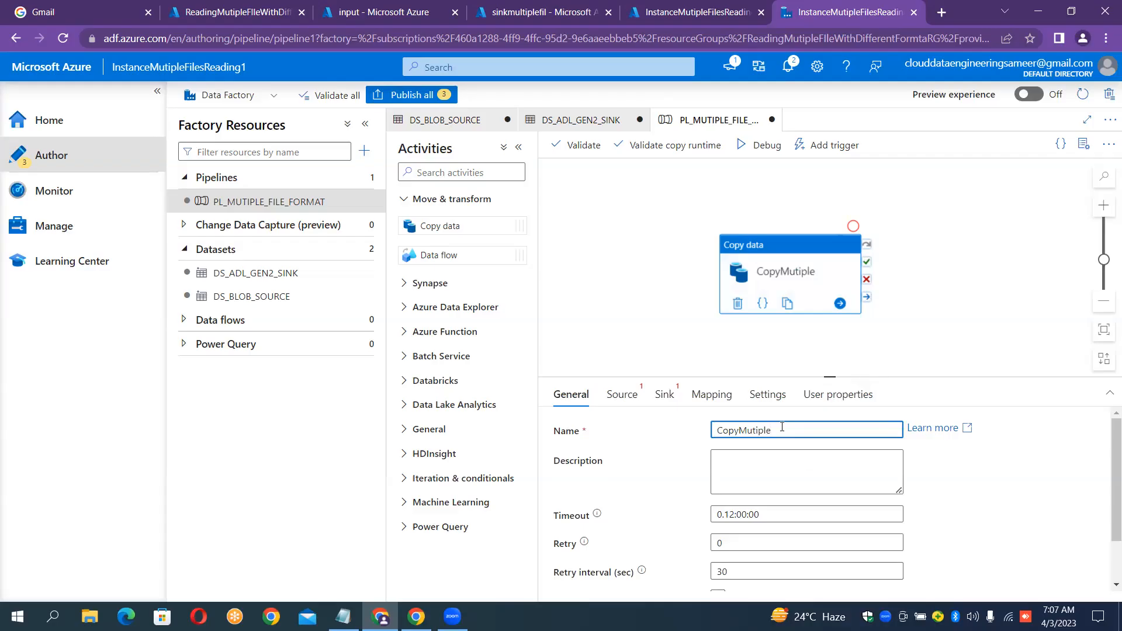
text(FileFormats)
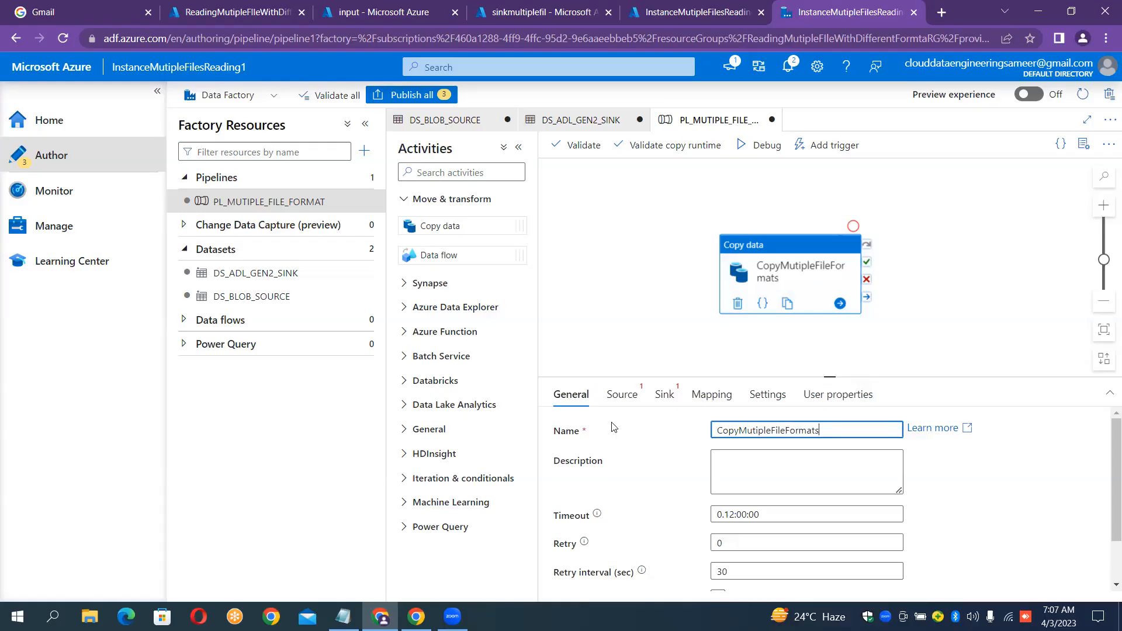
click(621, 403)
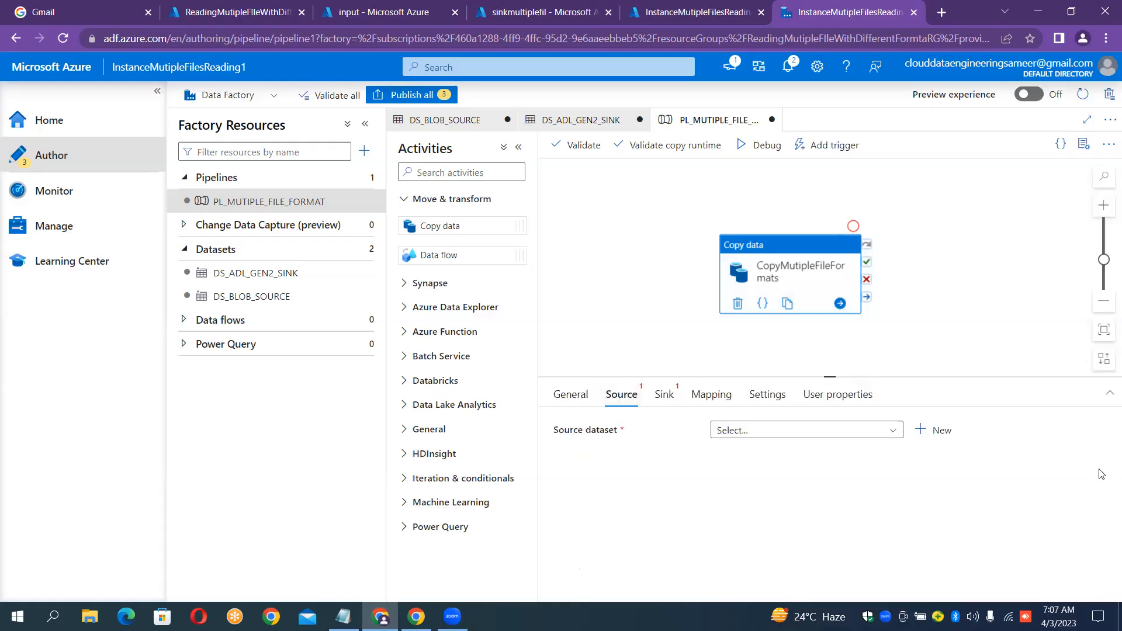
Set the copy source to DS_BLOB_SOURCE using a wildcard file path.
click(871, 433)
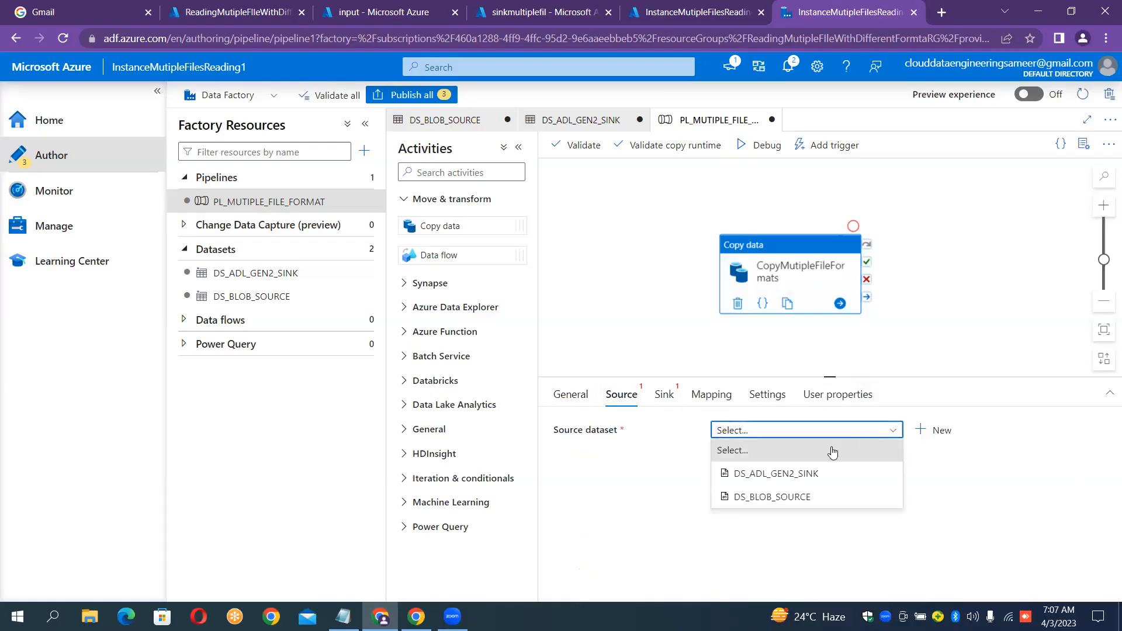
click(808, 496)
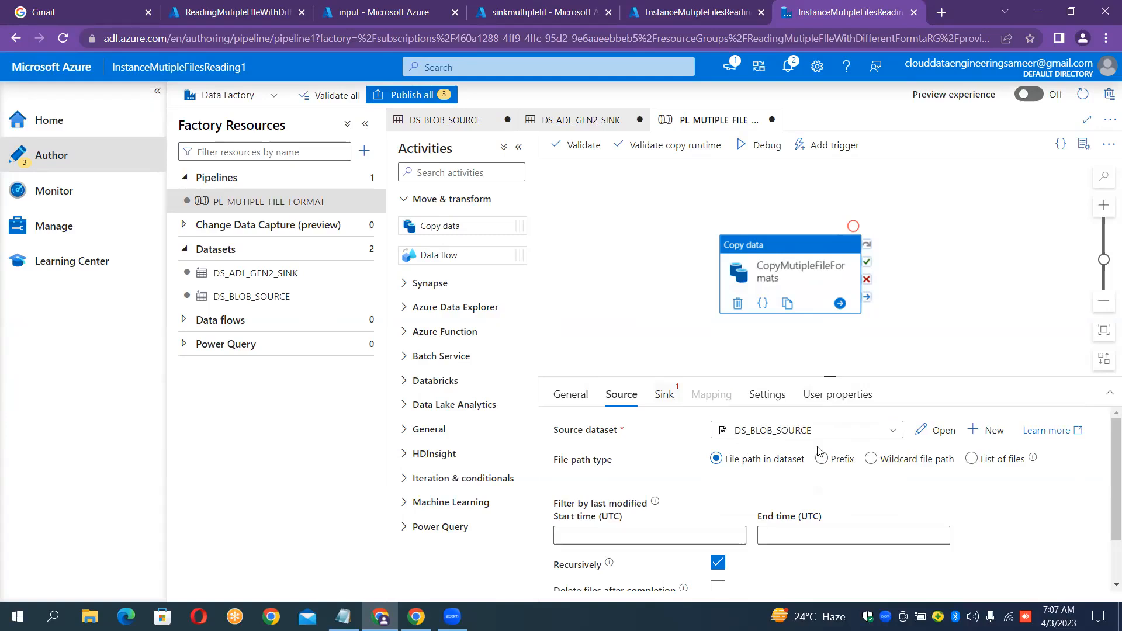
click(878, 463)
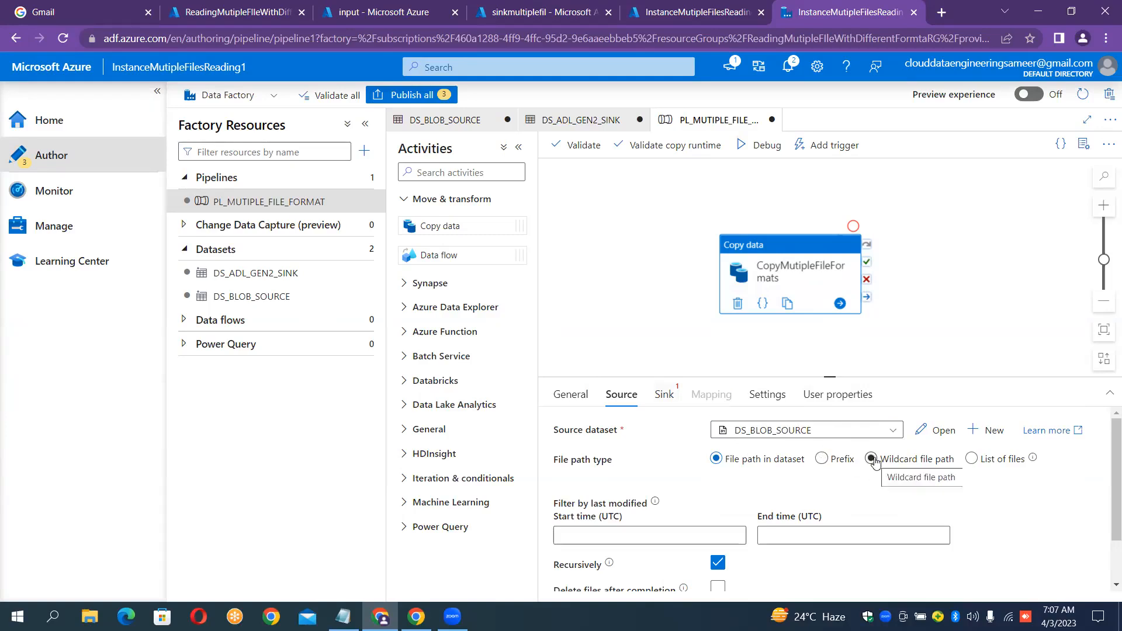
click(872, 460)
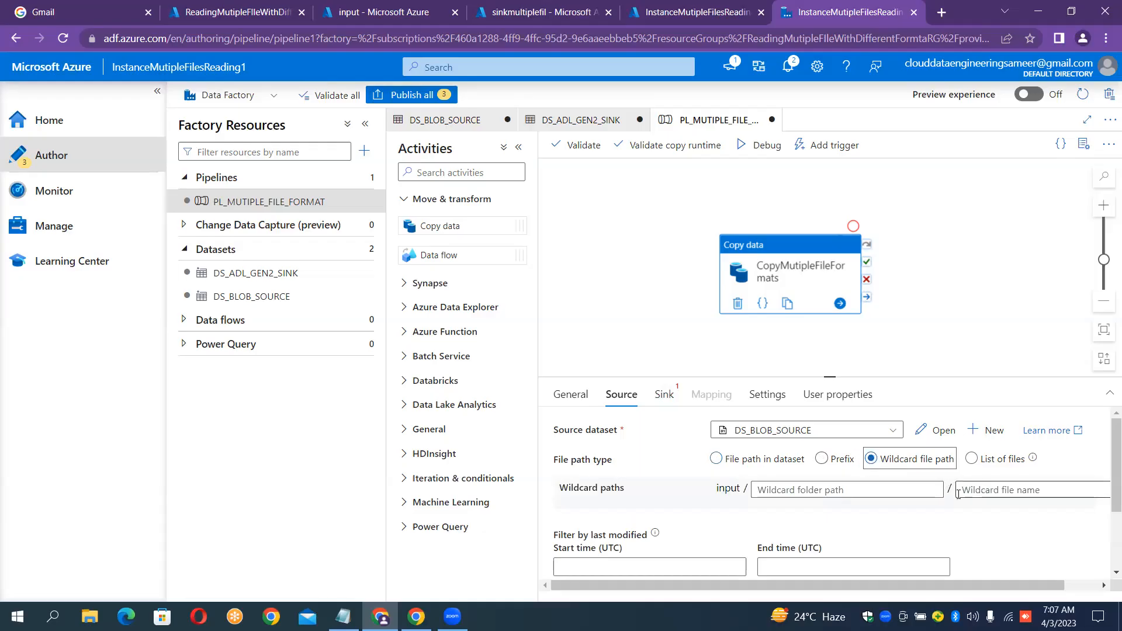
drag(1023, 580, 1093, 583)
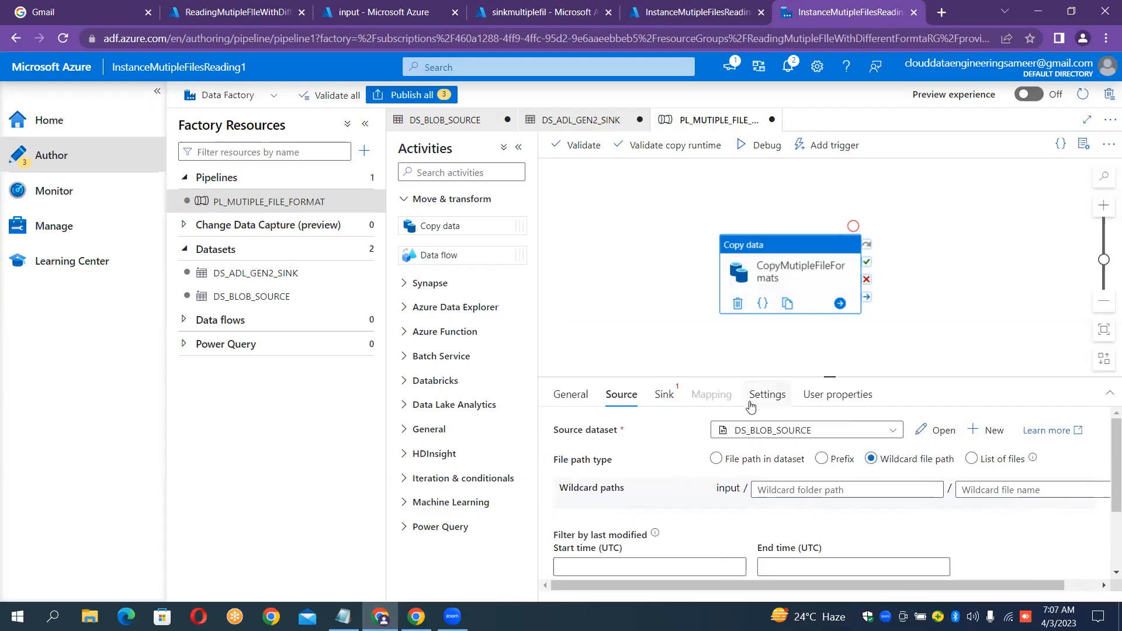
Set the copy sink dataset to DS_ADL_GEN2_SINK.
click(664, 396)
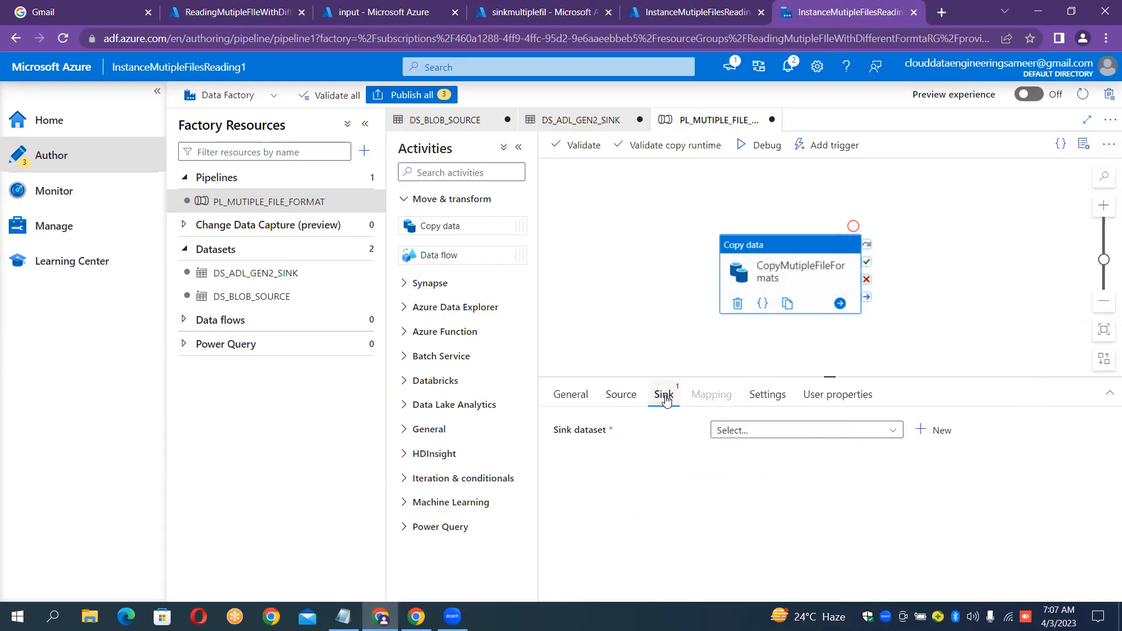
click(735, 430)
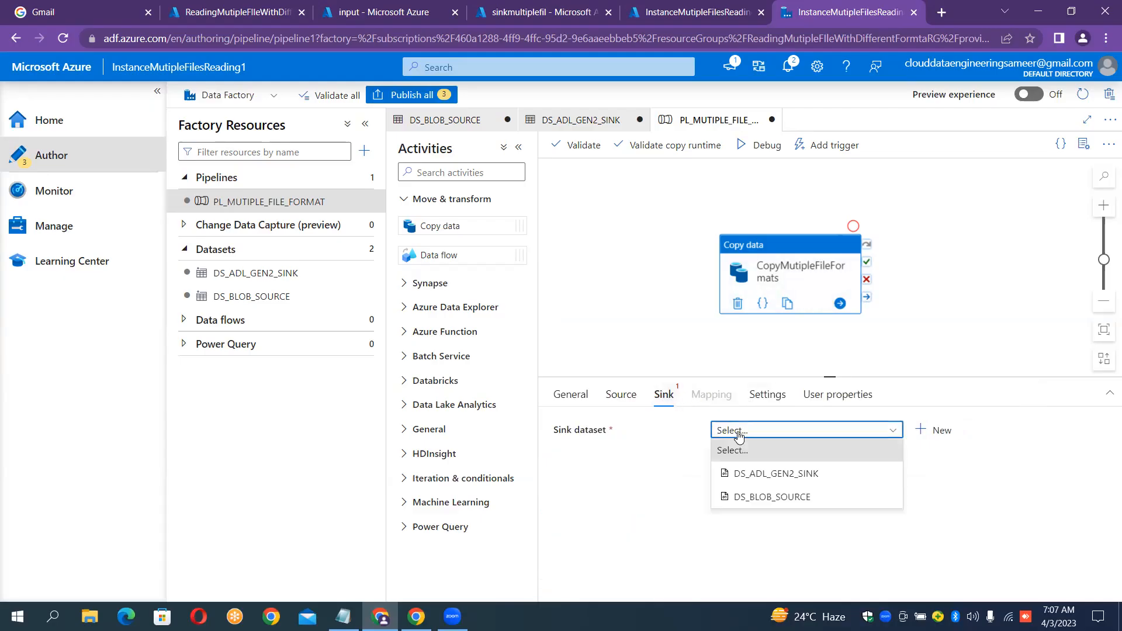
click(768, 473)
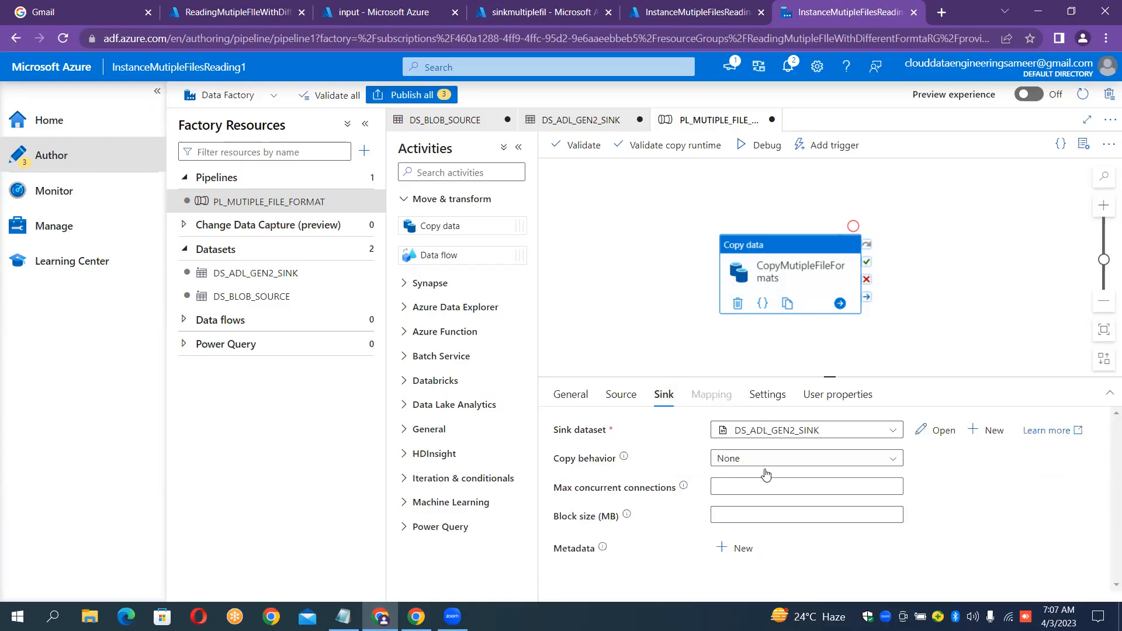
click(621, 395)
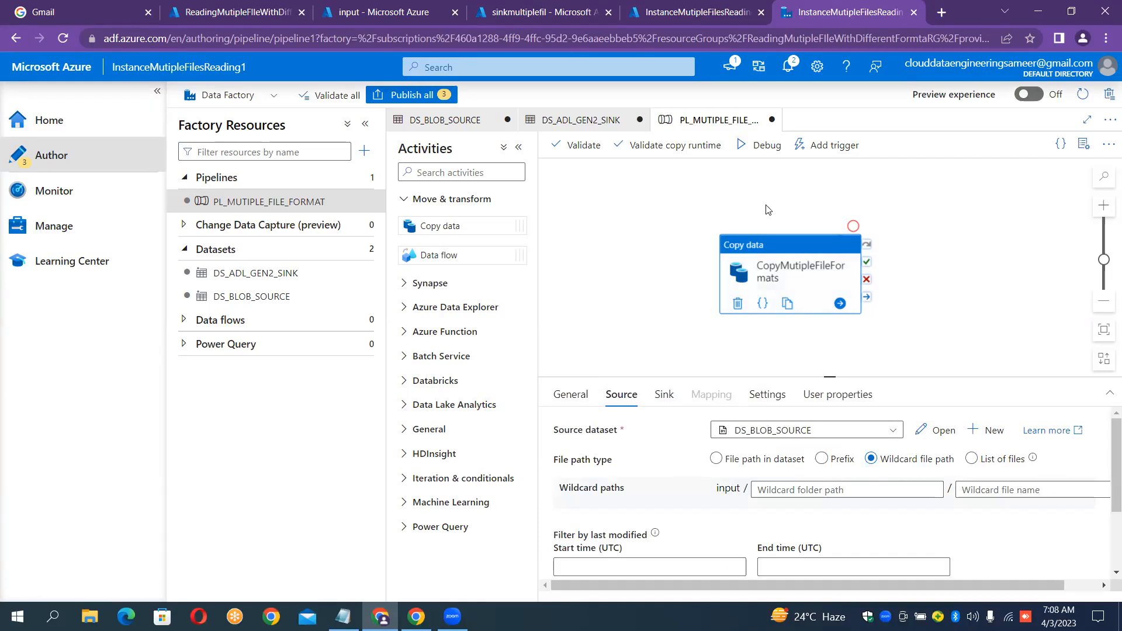
Debug-run PL_MUTIPLE_FILE_FORMAT to Succeeded, then view the sinkmultiplefil storage account's containers.
click(737, 146)
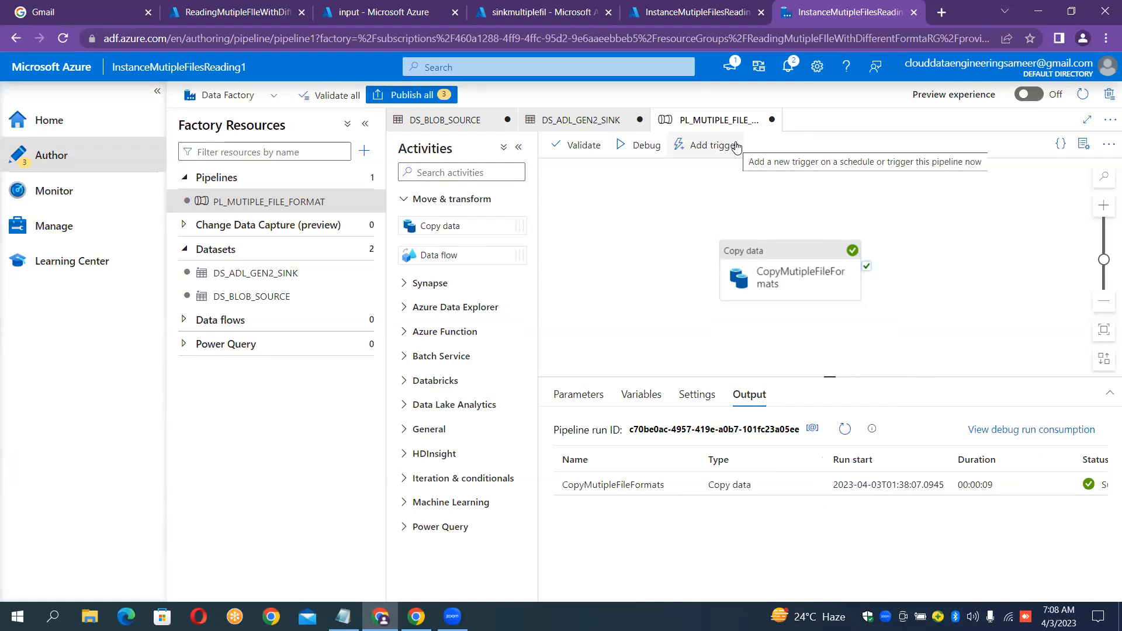
click(521, 148)
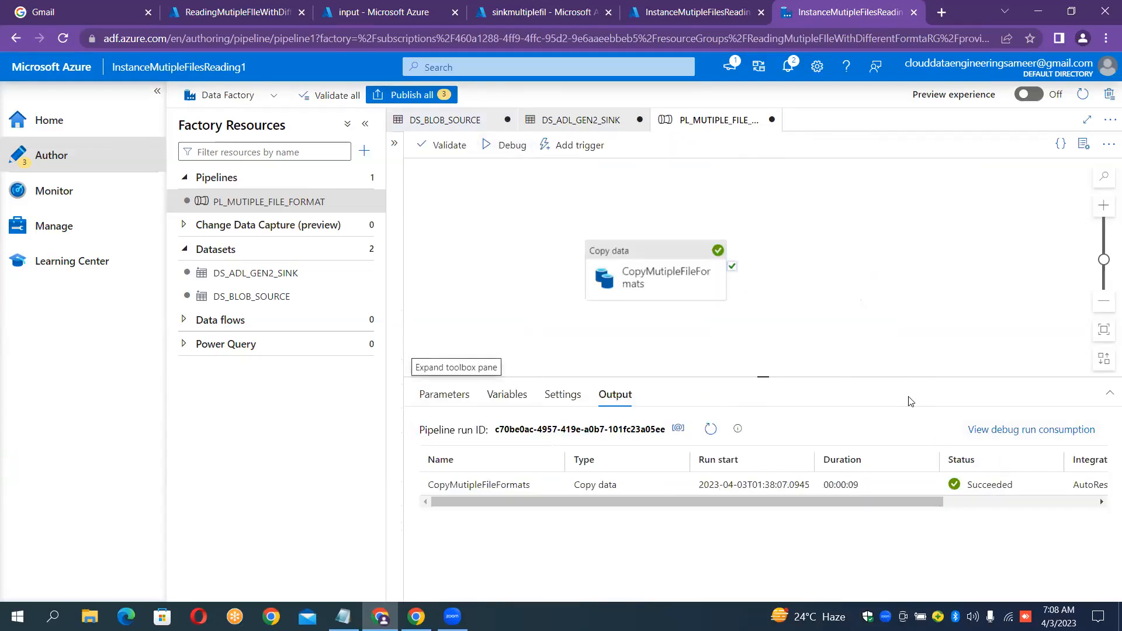
click(555, 12)
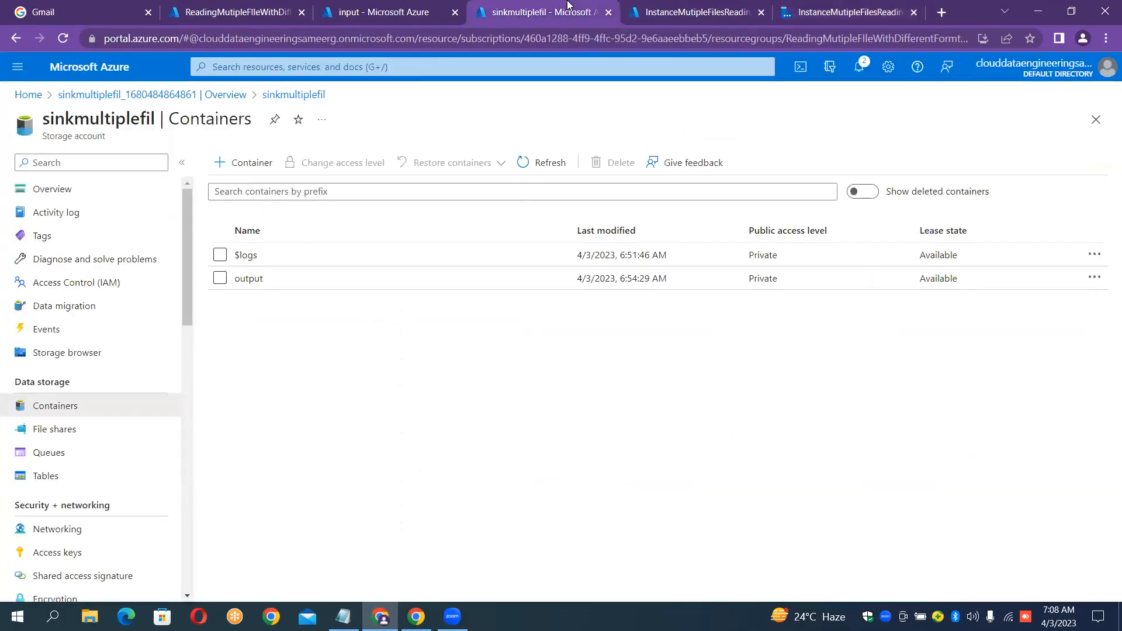
Check that the output container holds the six copied files, comparing against the input container.
click(320, 280)
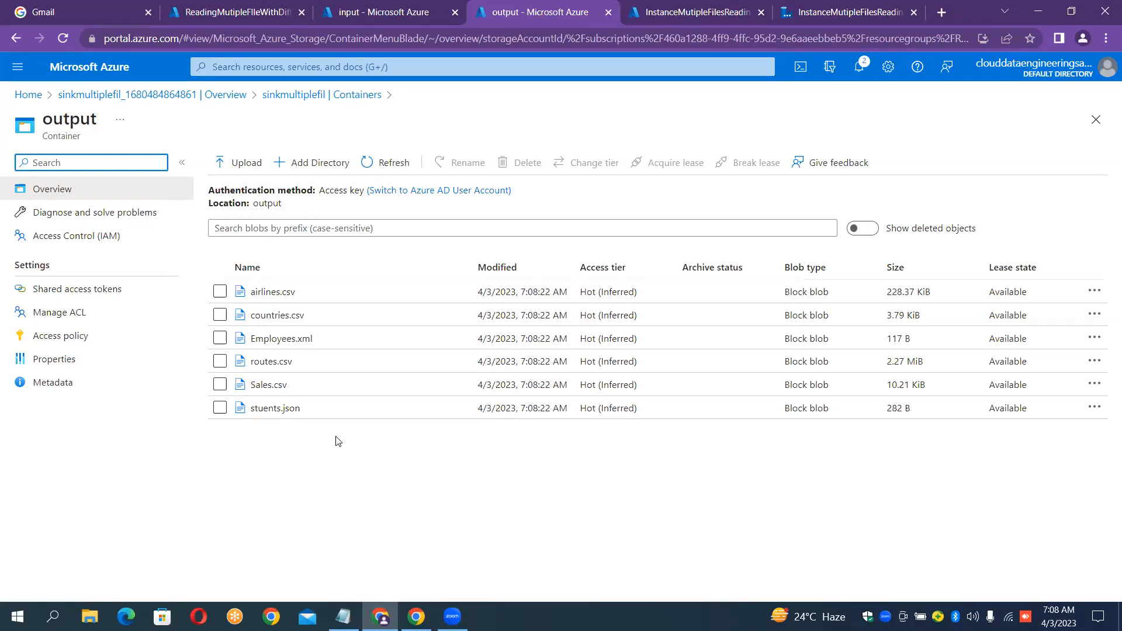
click(33, 162)
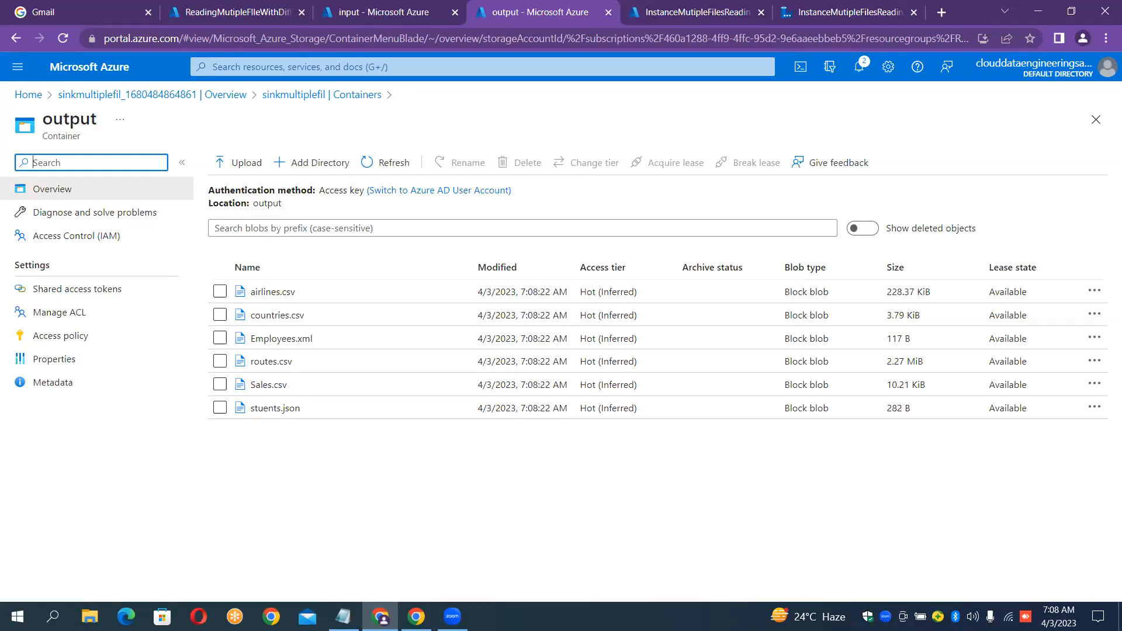
click(737, 604)
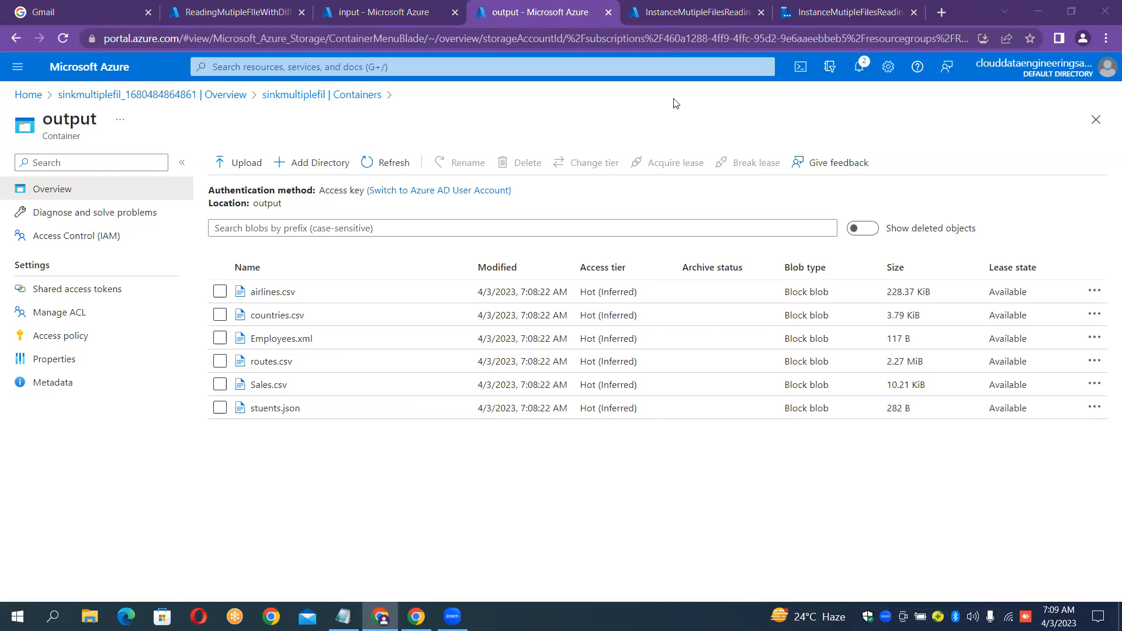
click(379, 12)
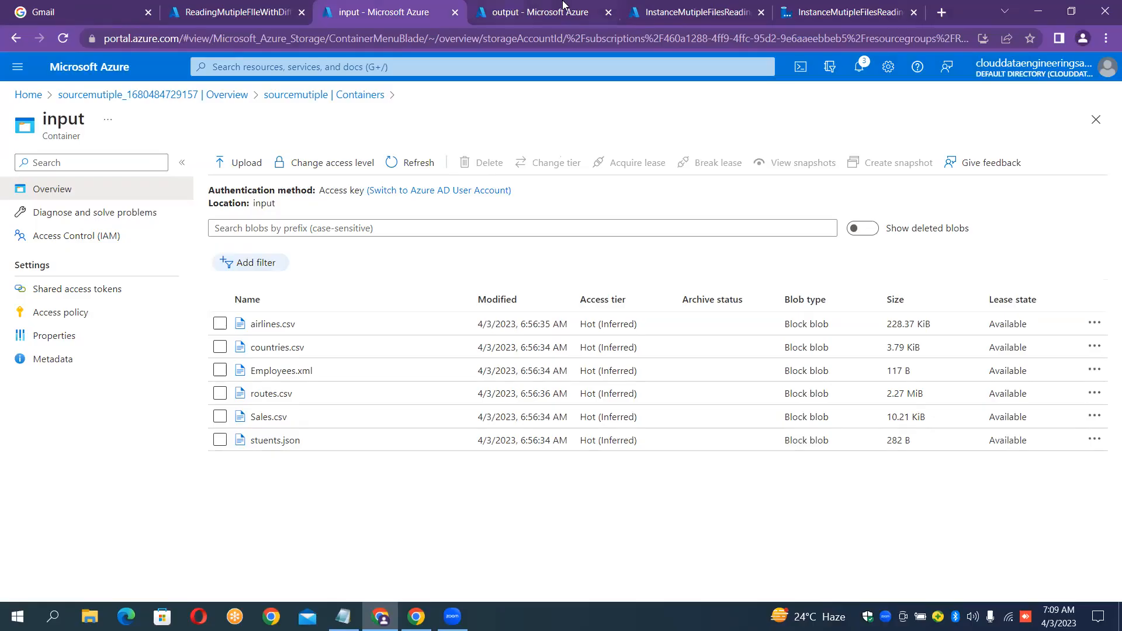
Create a new empty pipeline, pipeline1, in Data Factory Studio.
click(800, 7)
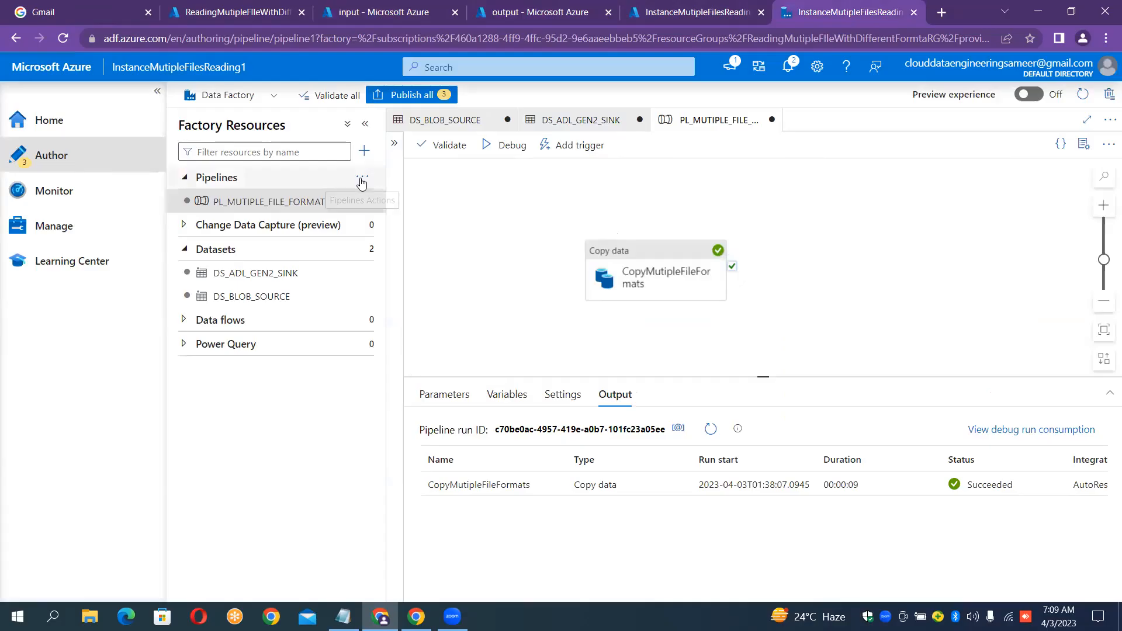
click(362, 182)
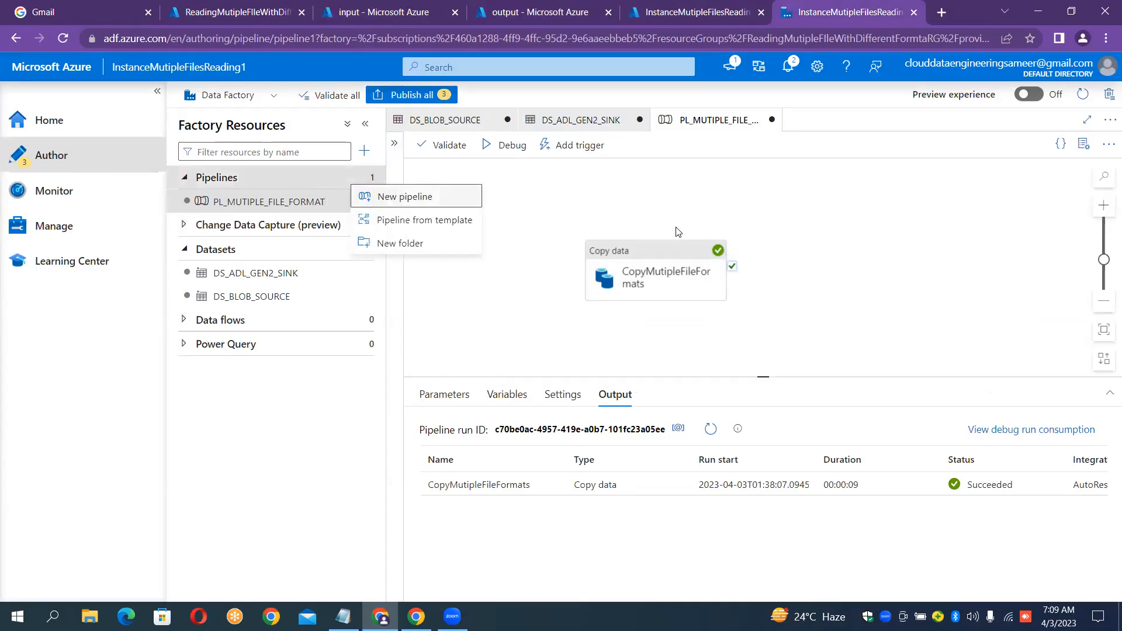
click(403, 197)
click(985, 251)
Replace the name pipeline1 with PL_Tec_2 and close the properties panel.
key(ctrl+a)
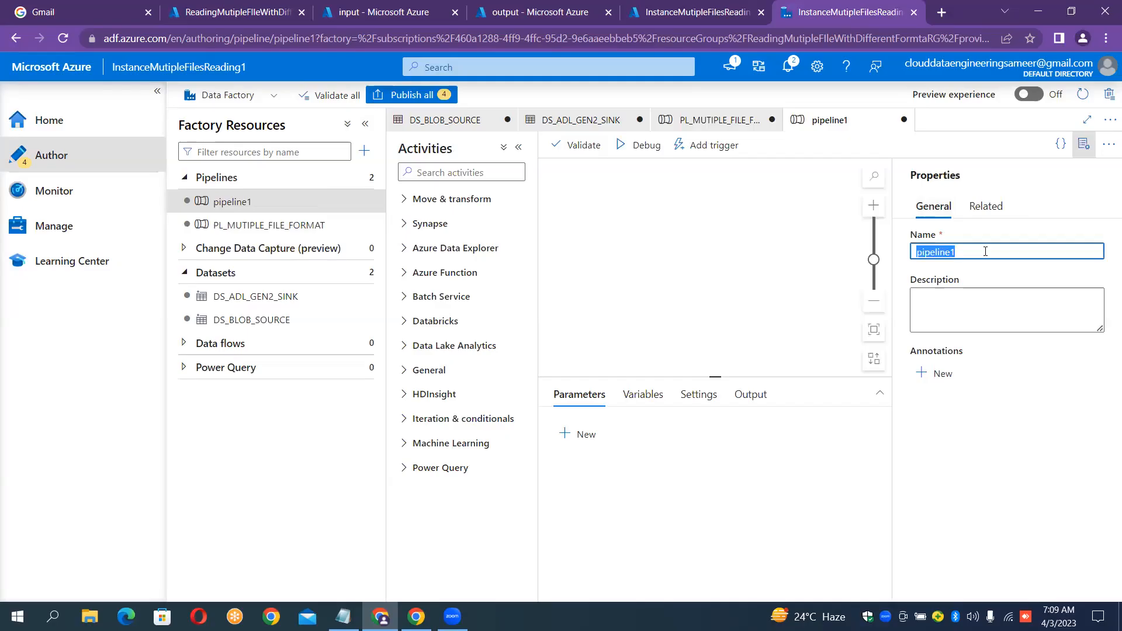
key(BackSpace)
text(PL_)
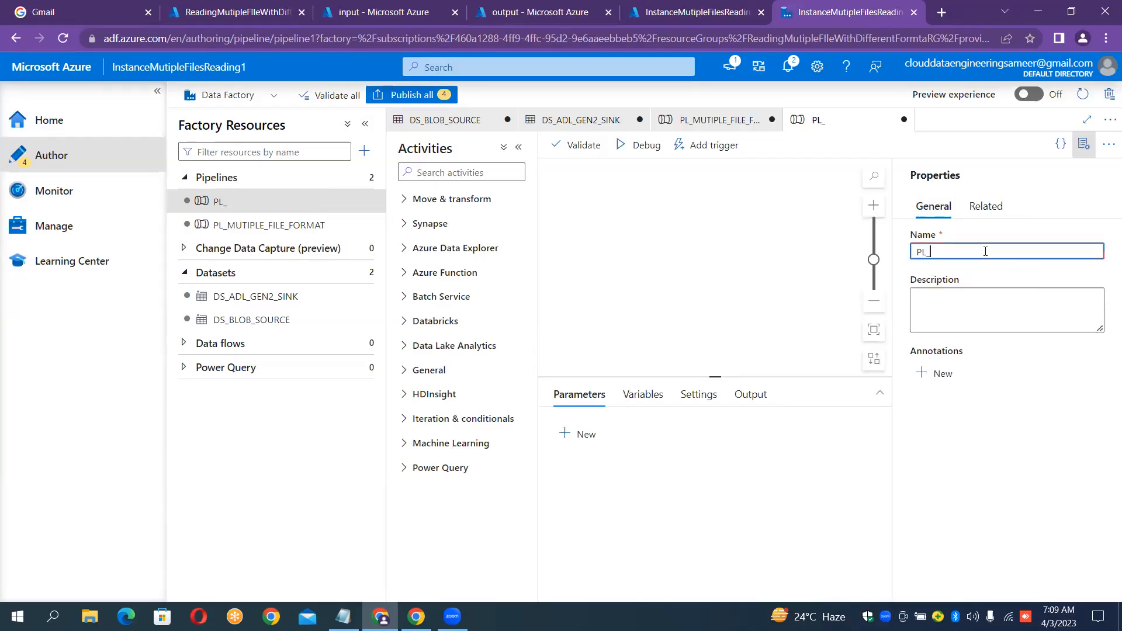
text(Tec_2)
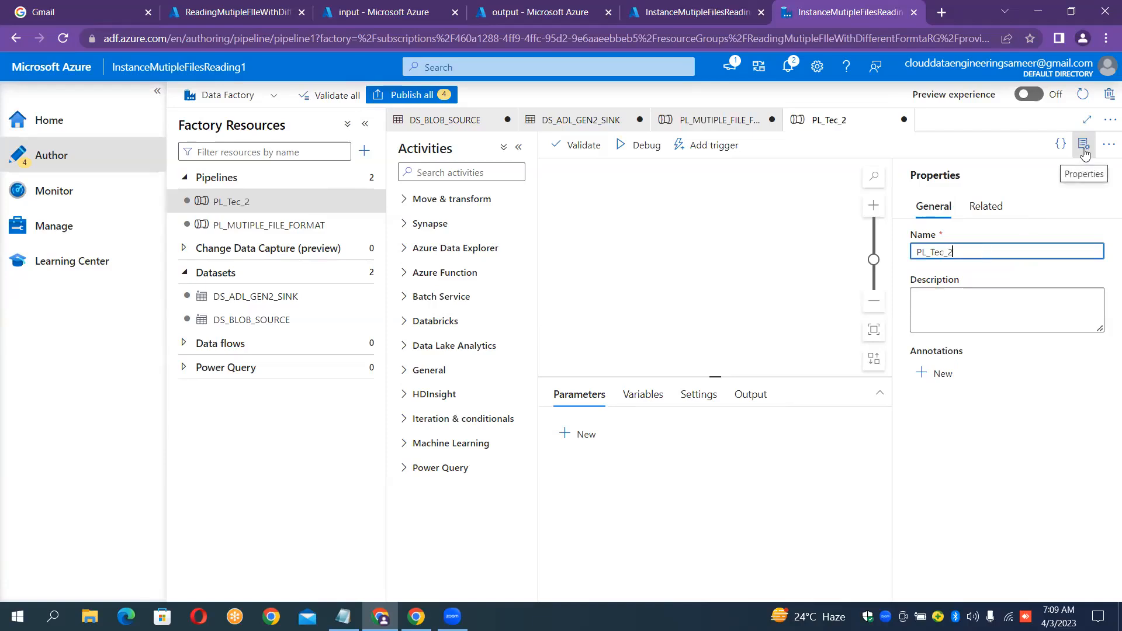
click(1083, 147)
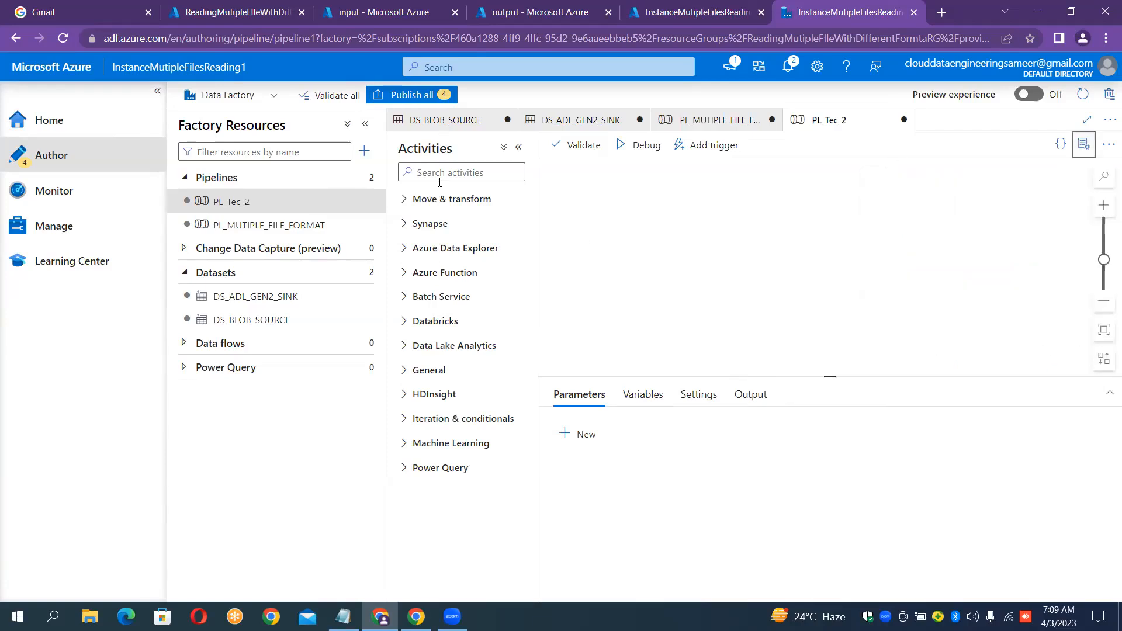
Add a Copy data activity to PL_Tec_2 with DS_BLOB_SOURCE as its source dataset.
click(433, 200)
drag(454, 234, 739, 268)
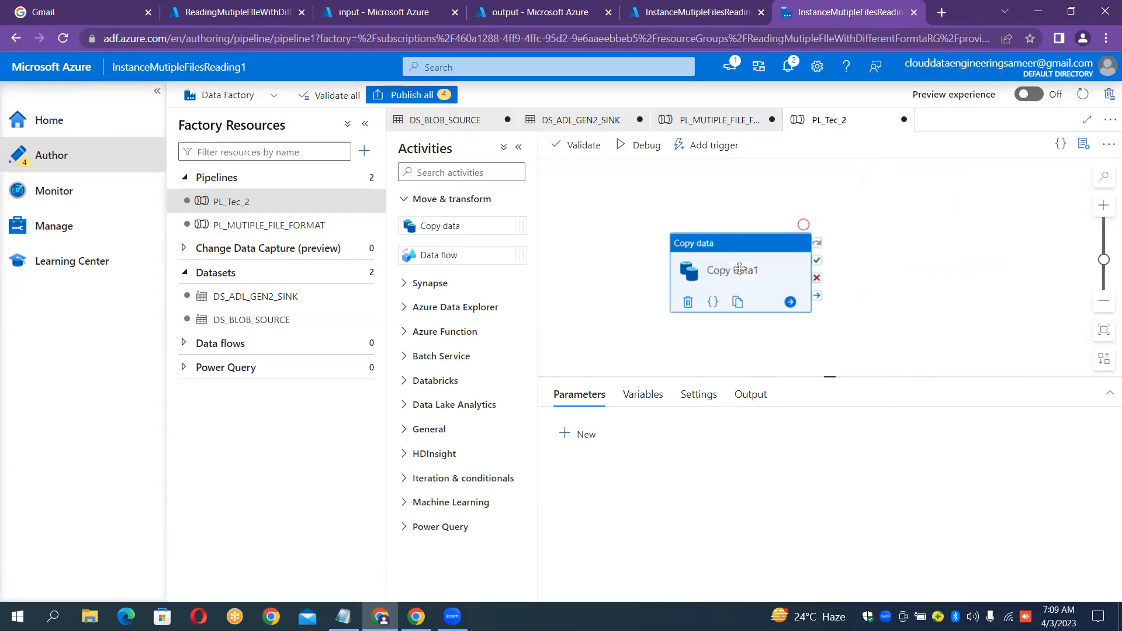
click(622, 408)
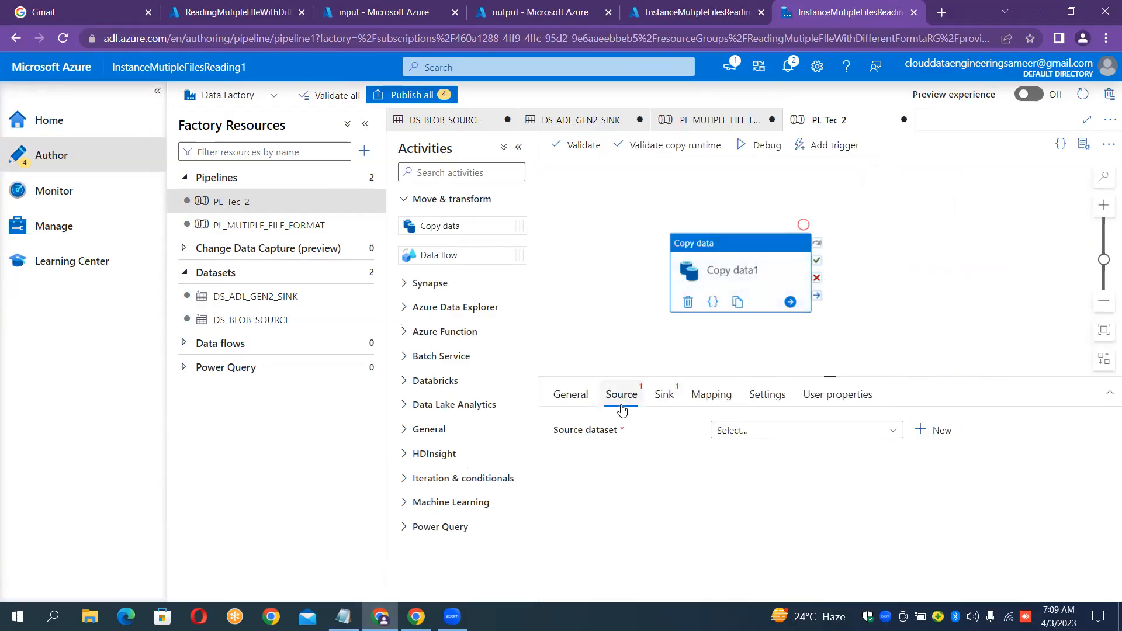
click(850, 432)
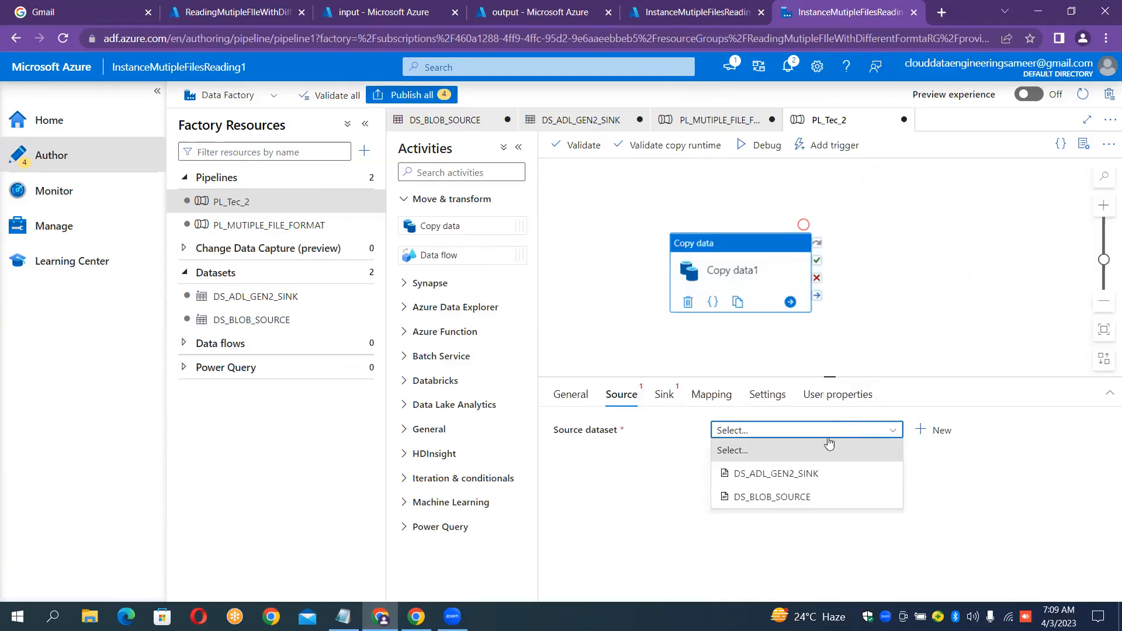
click(769, 497)
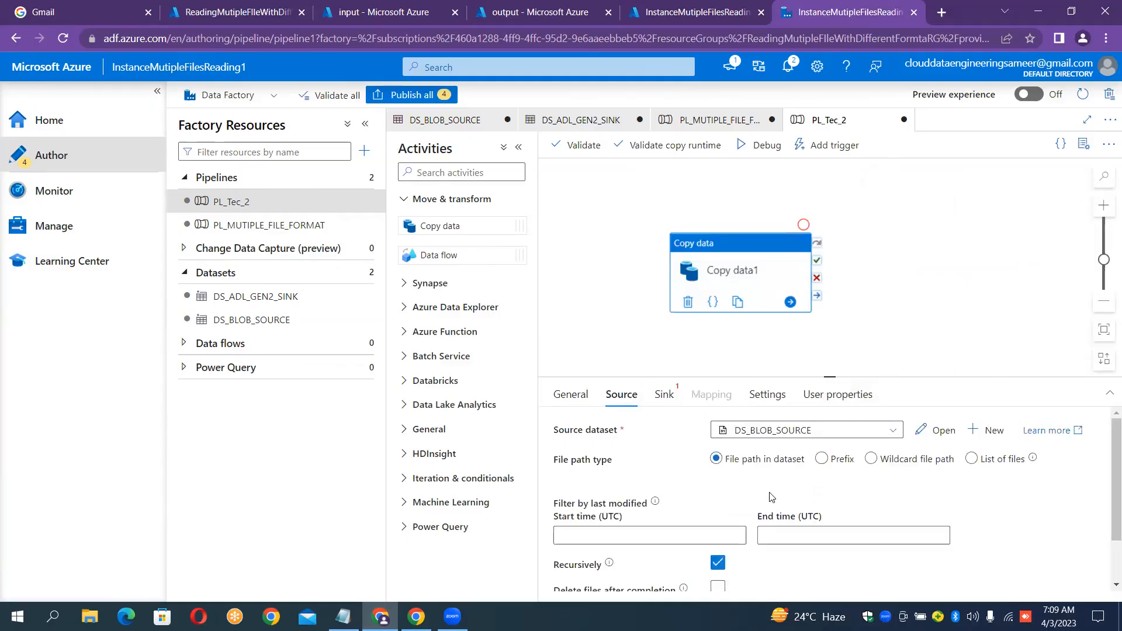
Filter the source files by prefix 's' after checking the input container's file names.
click(874, 463)
click(989, 459)
click(821, 460)
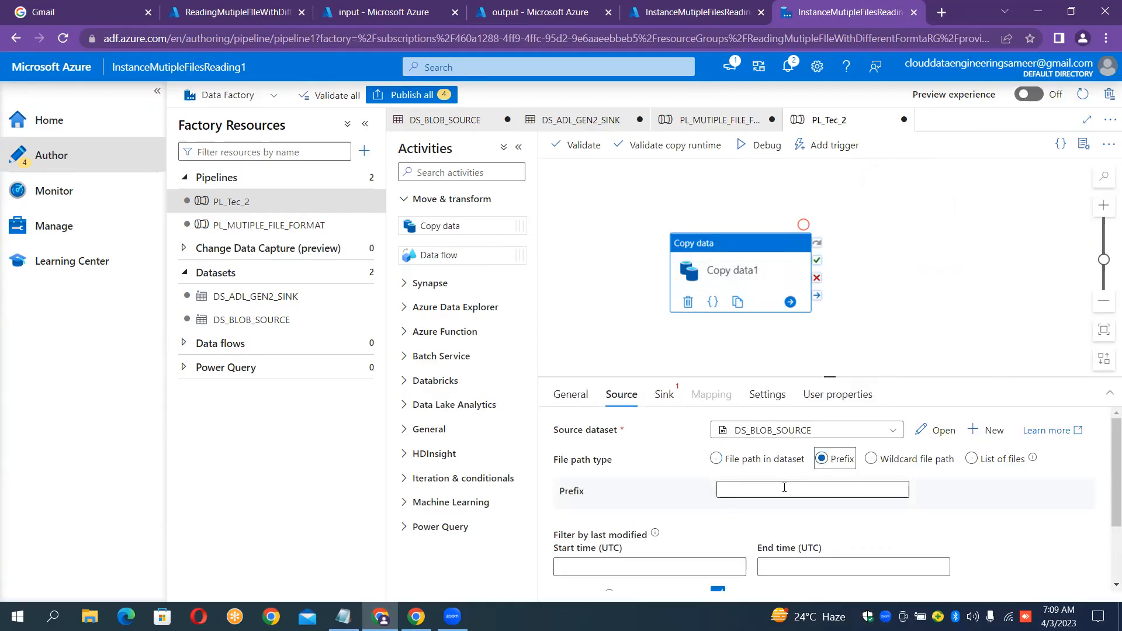
click(784, 489)
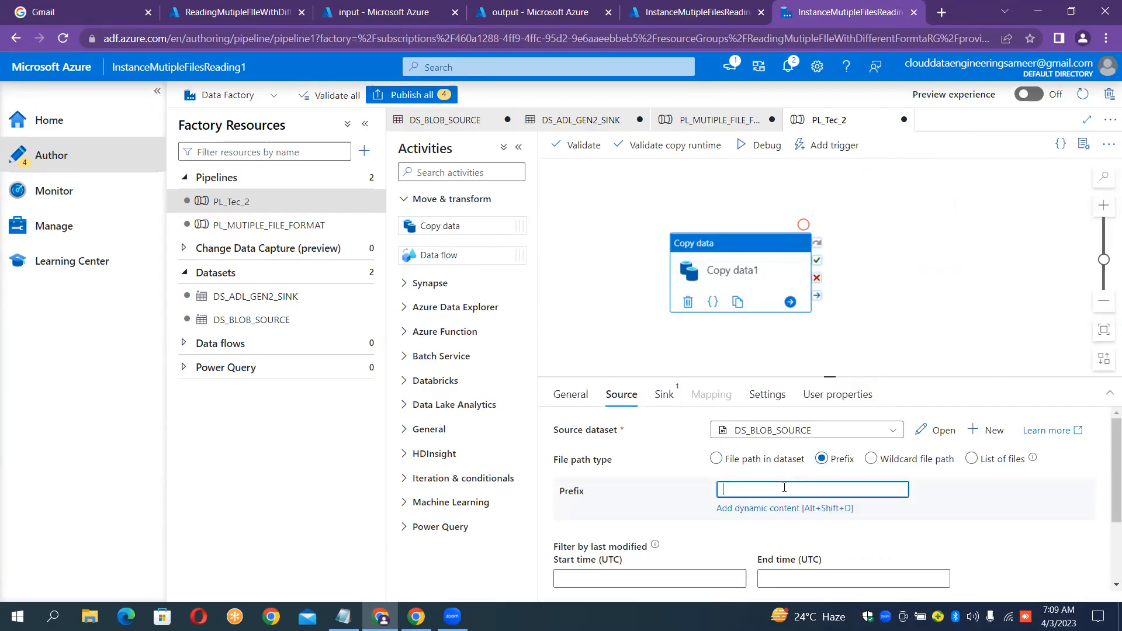
text(csv)
key(BackSpace)
key(BackSpace)
key(BackSpace)
click(434, 8)
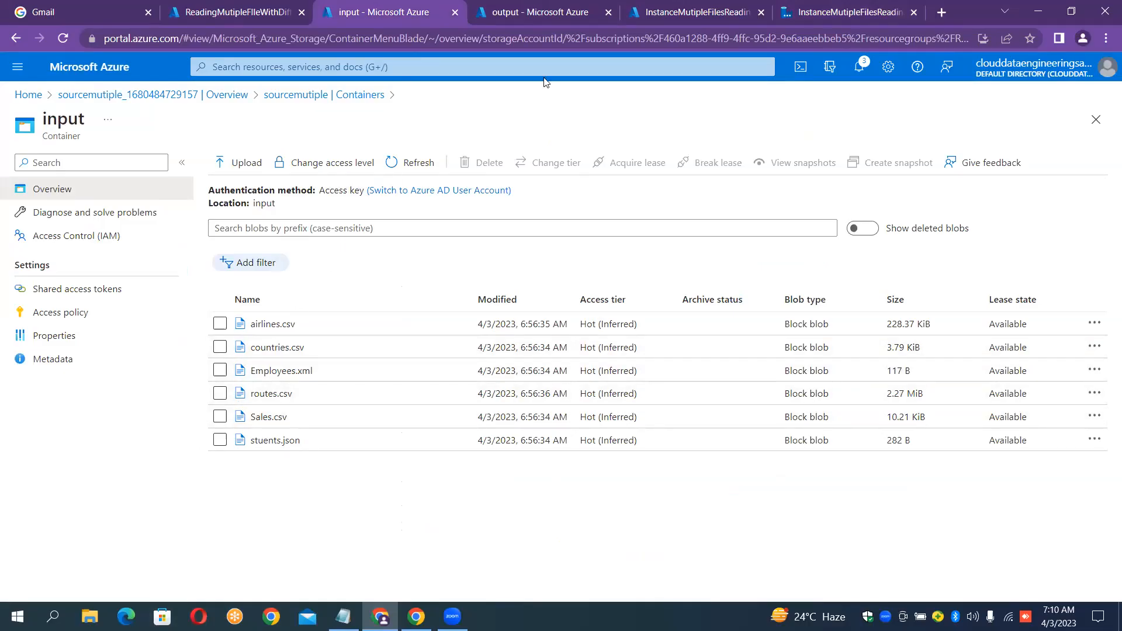
click(815, 5)
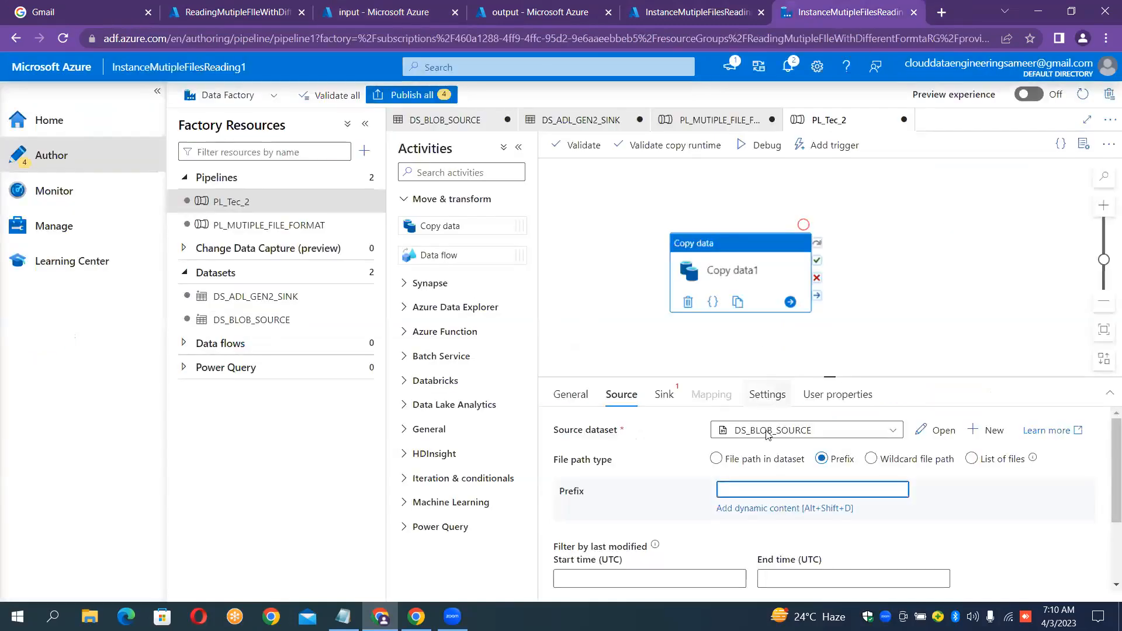
text(s)
Set the copy activity's sink dataset to DS_ADL_GEN2_SINK.
click(667, 395)
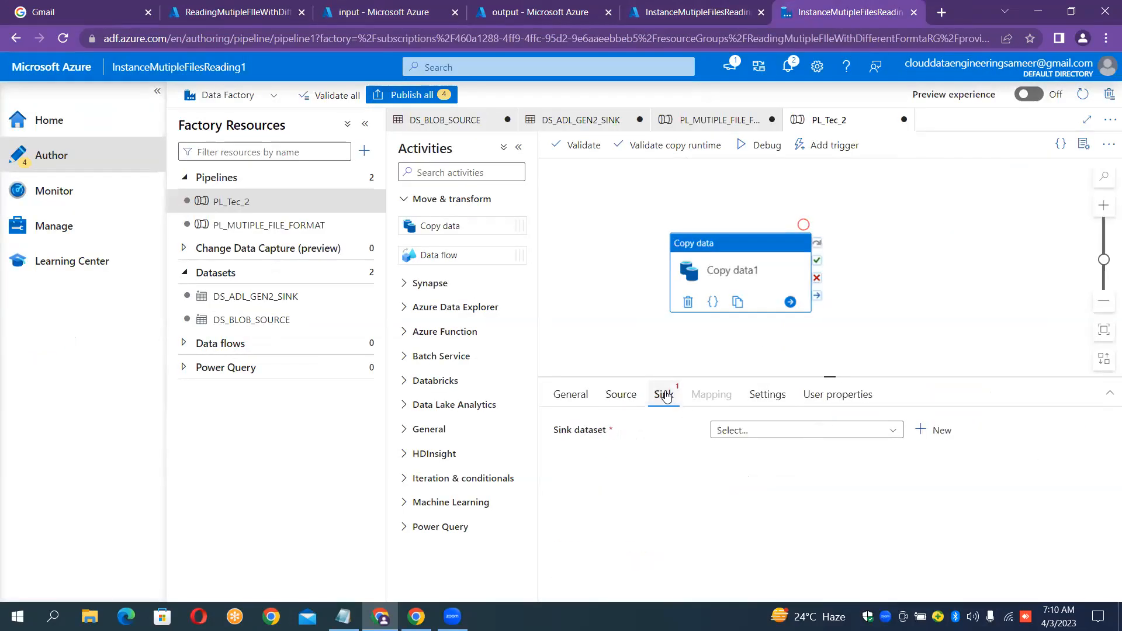
click(800, 431)
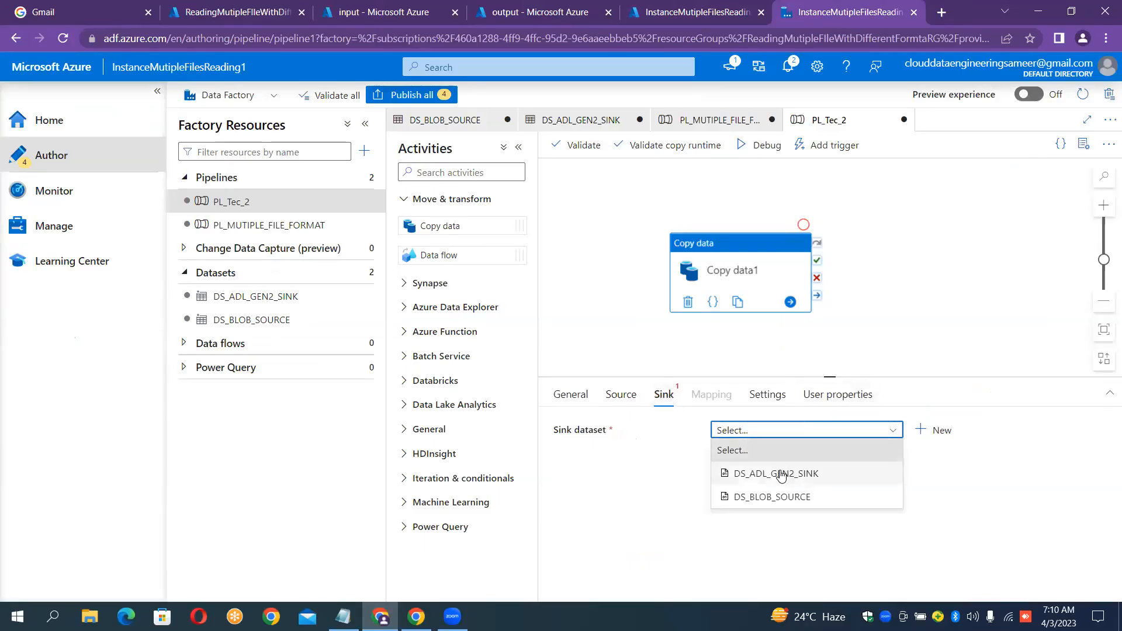
click(781, 474)
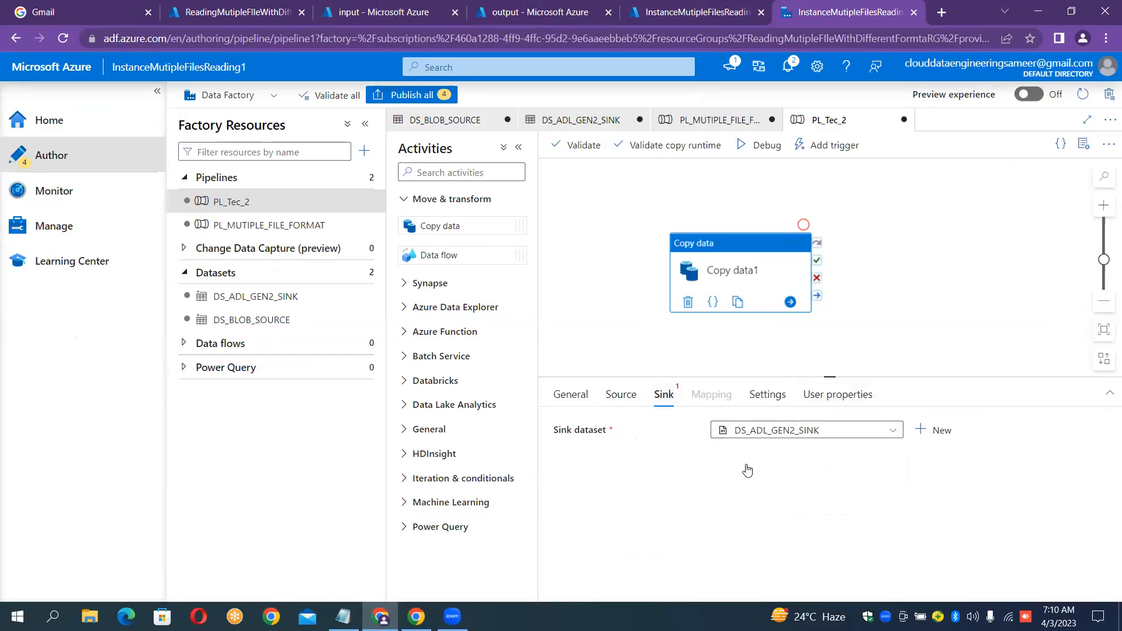
click(621, 396)
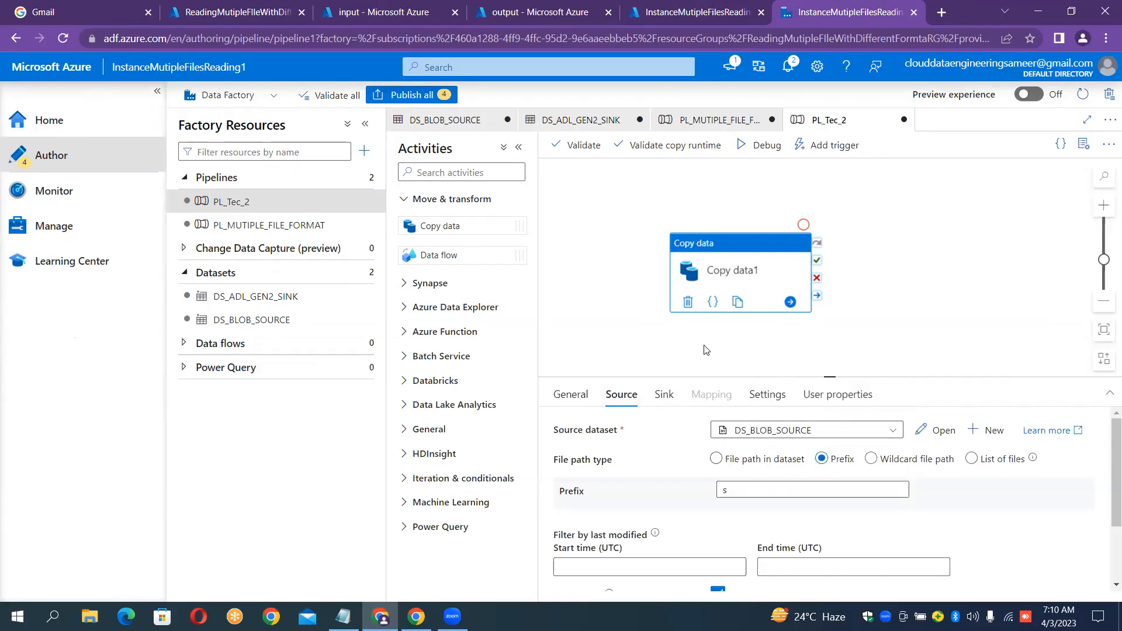
Delete airlines.csv, countries.csv, Employees.xml, routes.csv, Sales.csv and stuents.json from the output container.
click(559, 6)
click(220, 291)
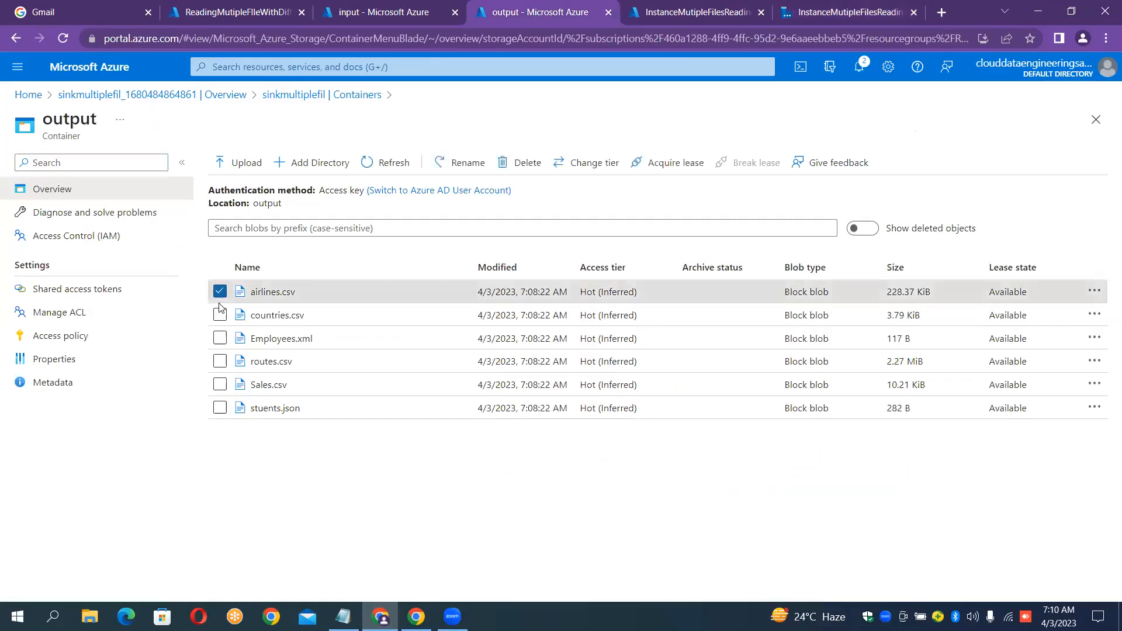
click(219, 315)
click(220, 338)
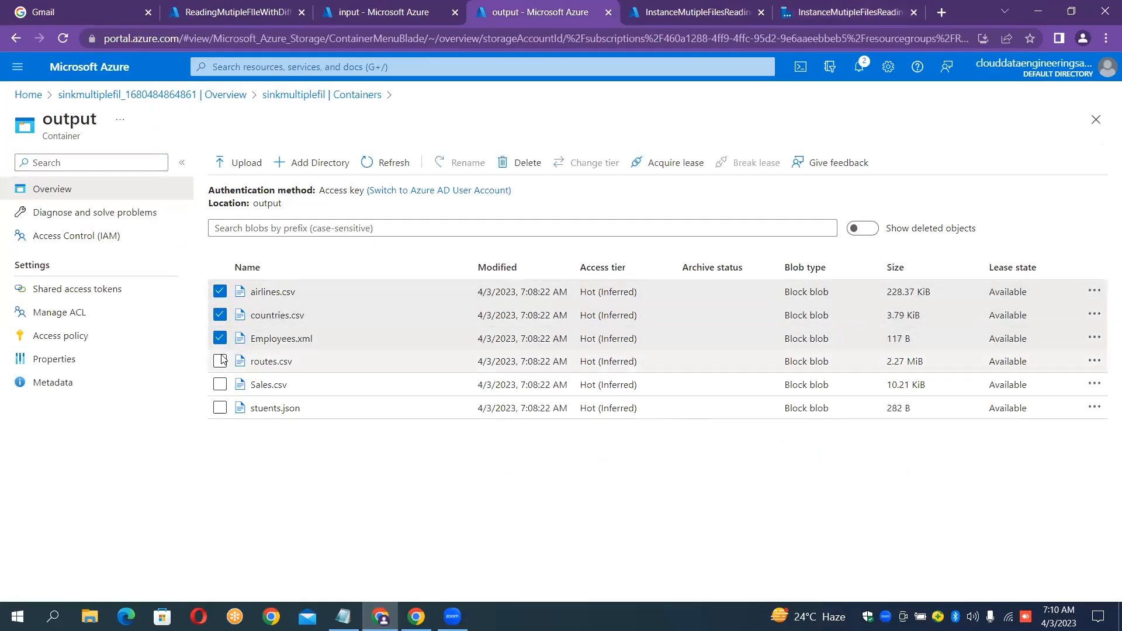
click(221, 362)
click(220, 384)
click(221, 408)
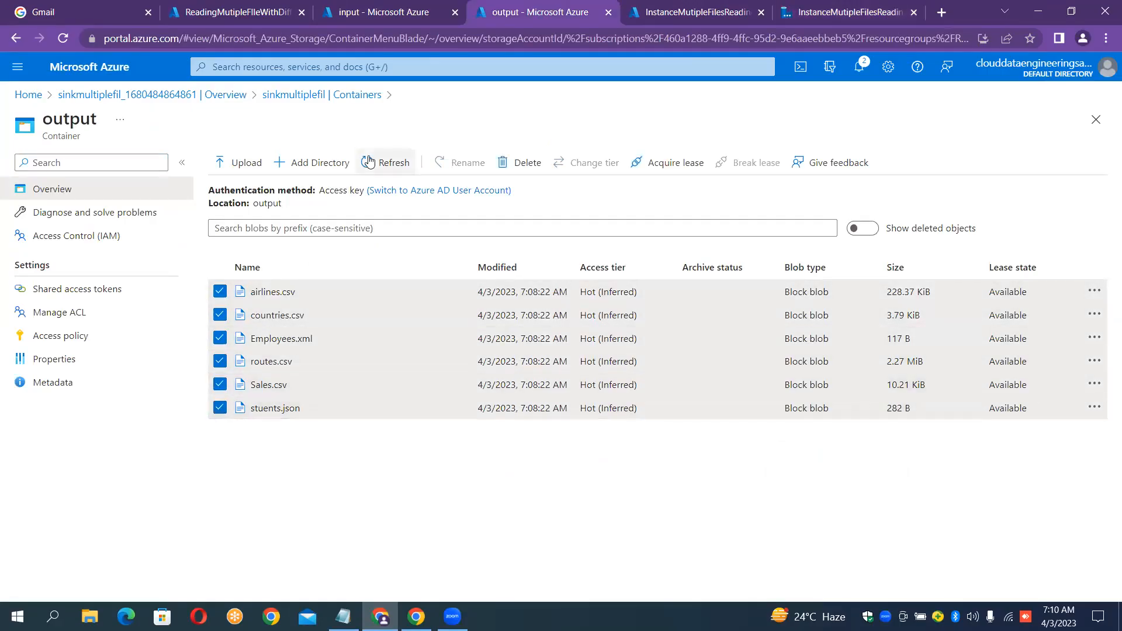
click(528, 161)
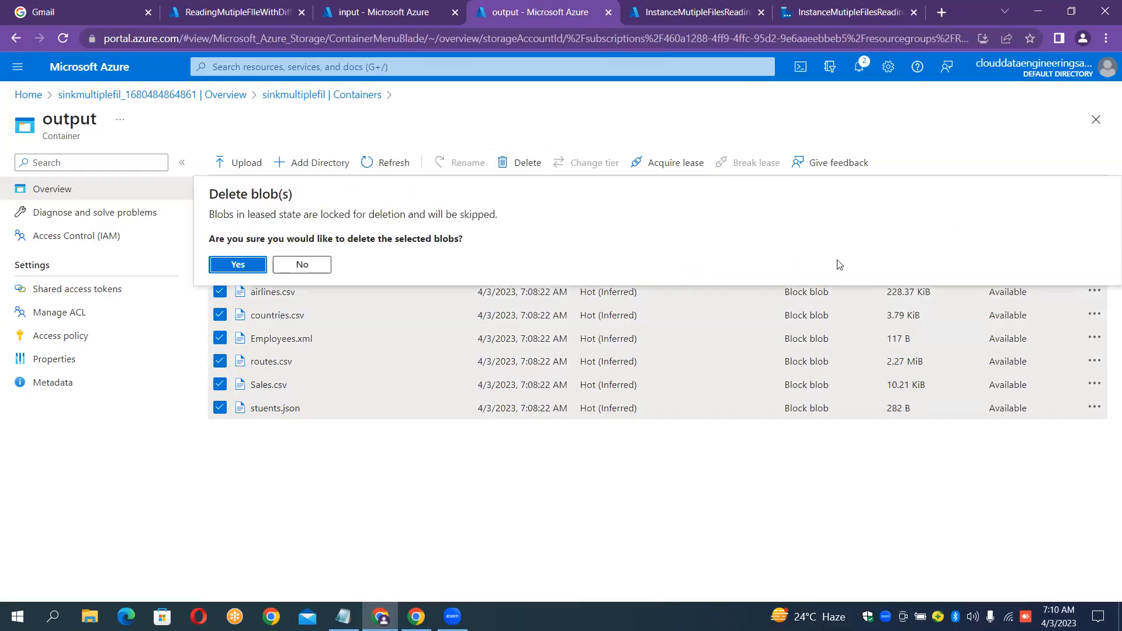
click(237, 265)
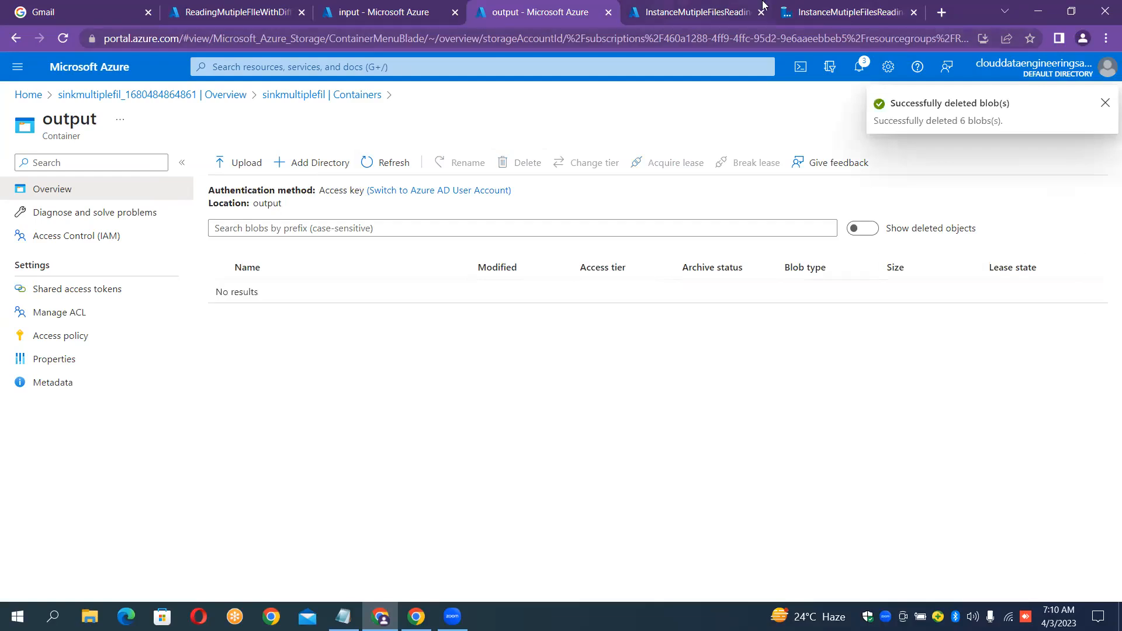
click(819, 11)
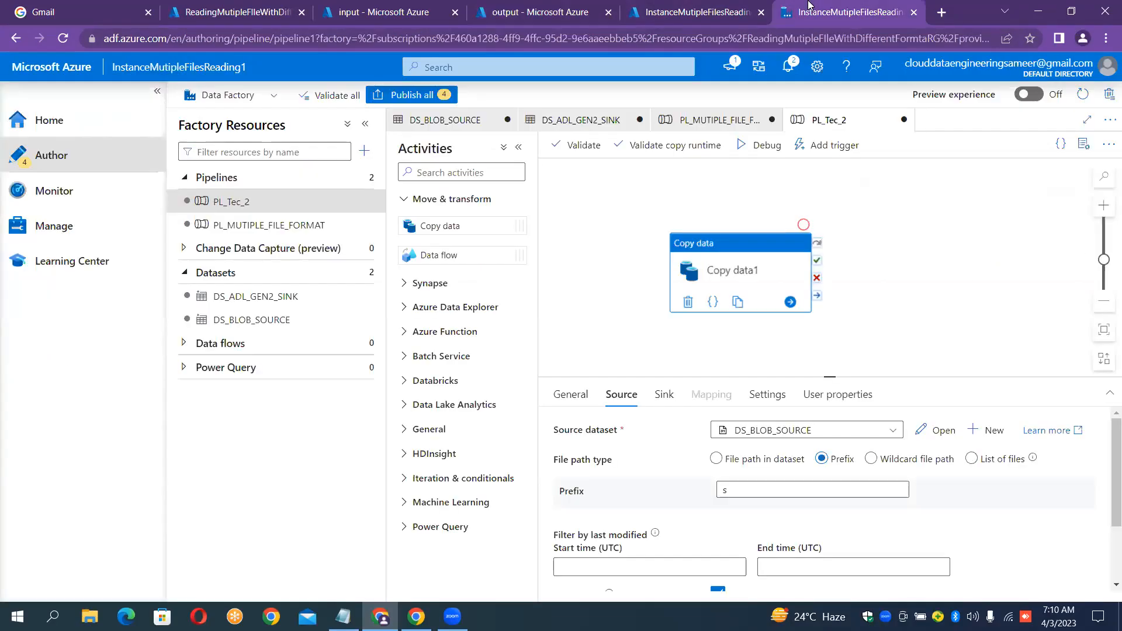
Debug-run PL_Tec_2 and verify only stuents.json (282 B) reached the output container.
click(750, 151)
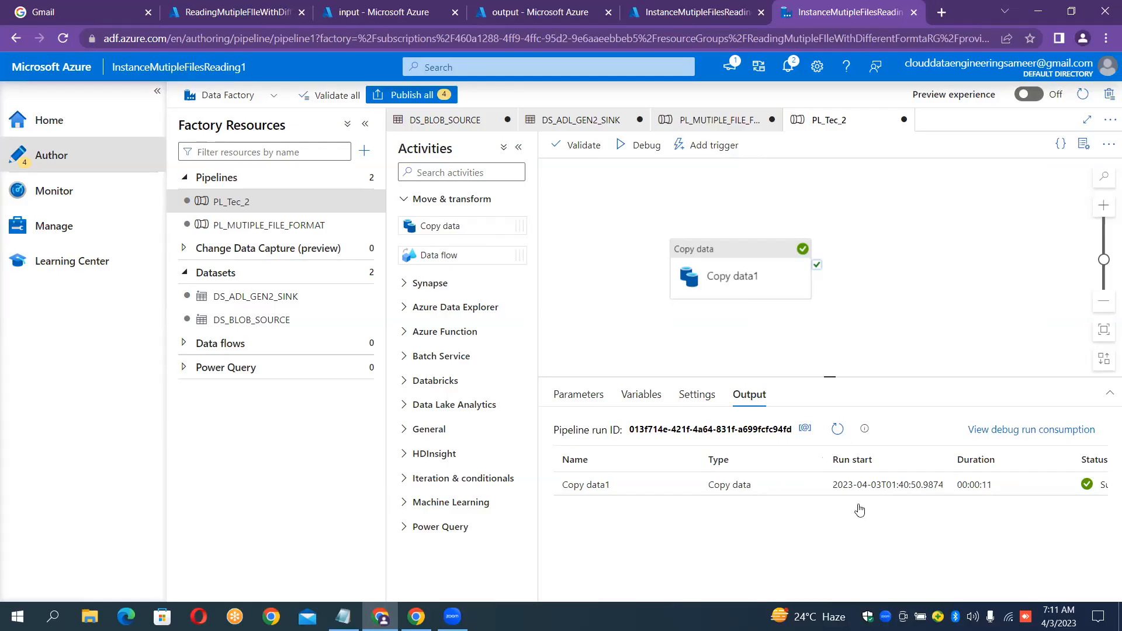
click(552, 18)
click(392, 163)
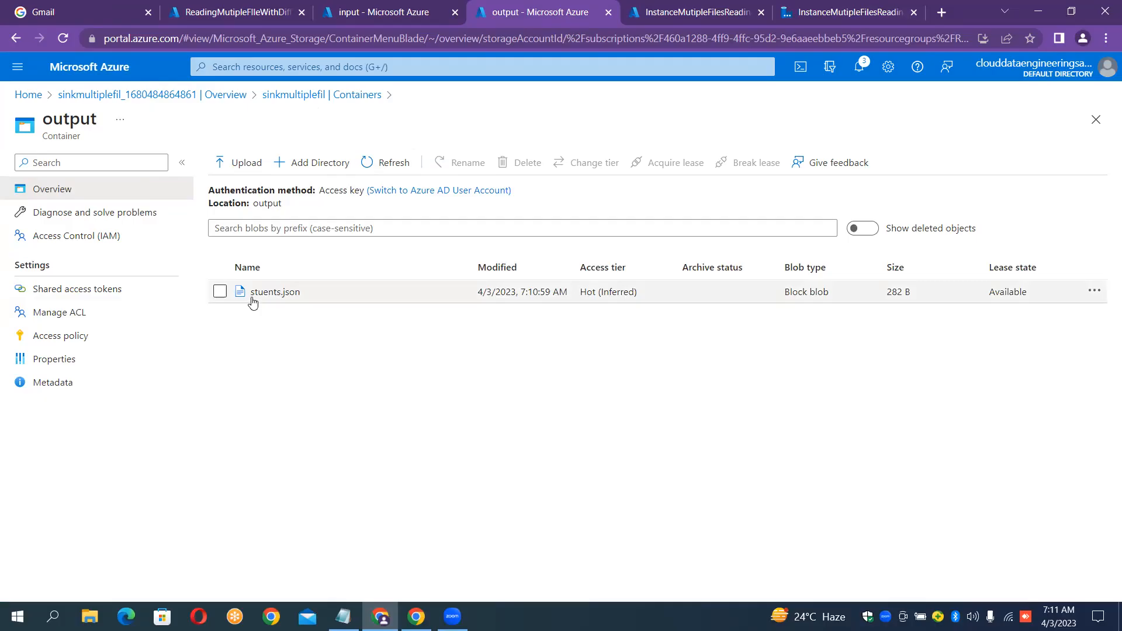
click(402, 8)
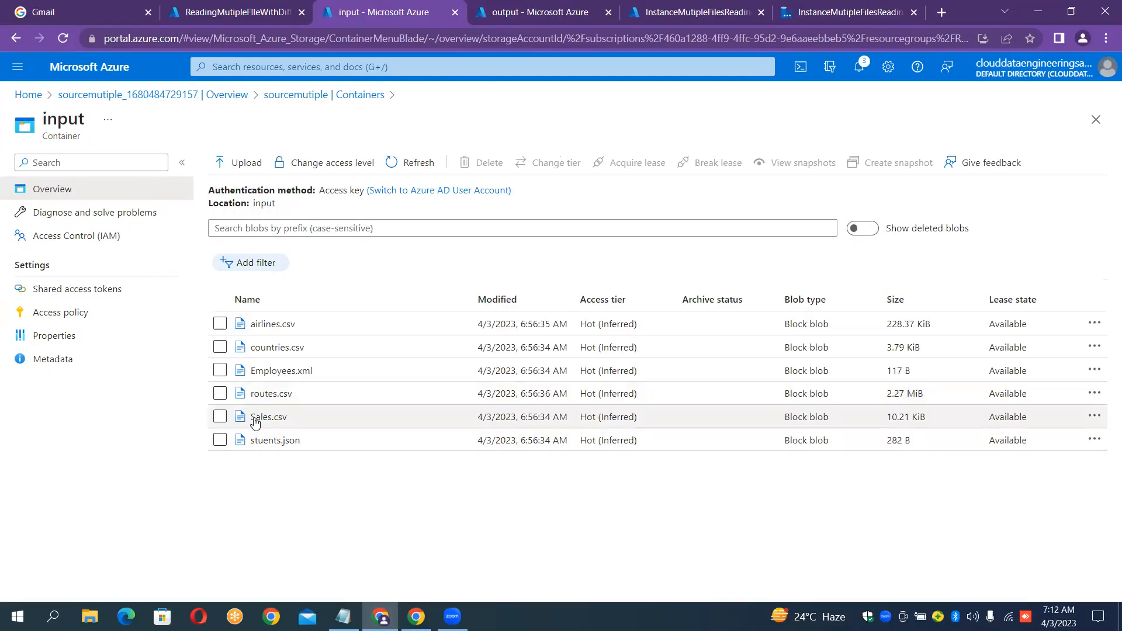
click(816, 5)
Change the source prefix filter from lowercase 's' to uppercase 'S'.
click(720, 260)
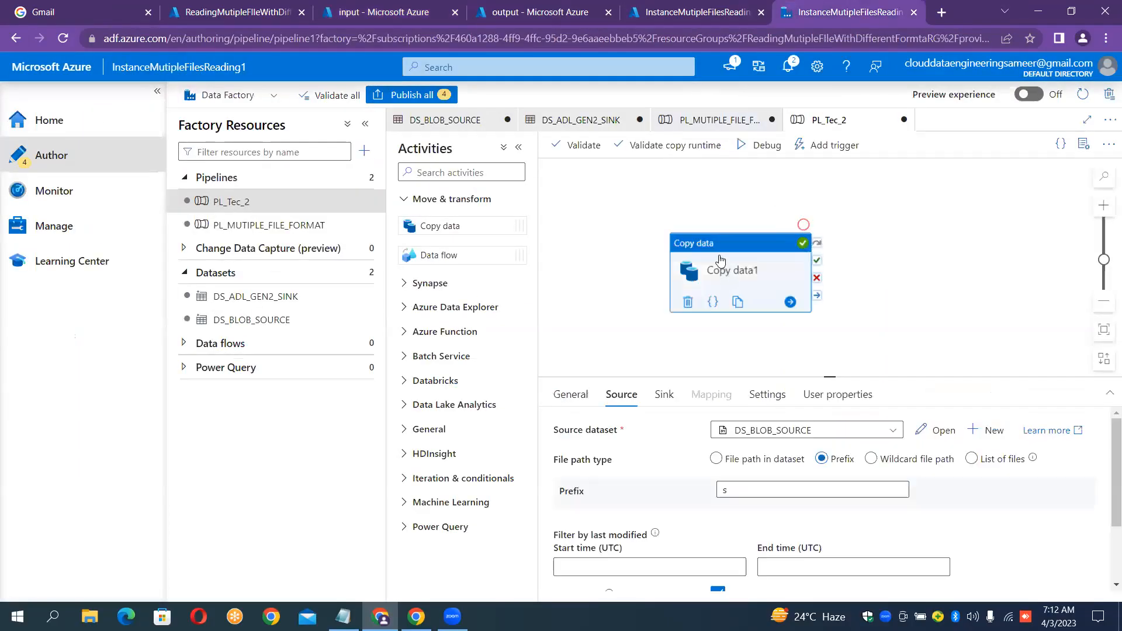
click(737, 491)
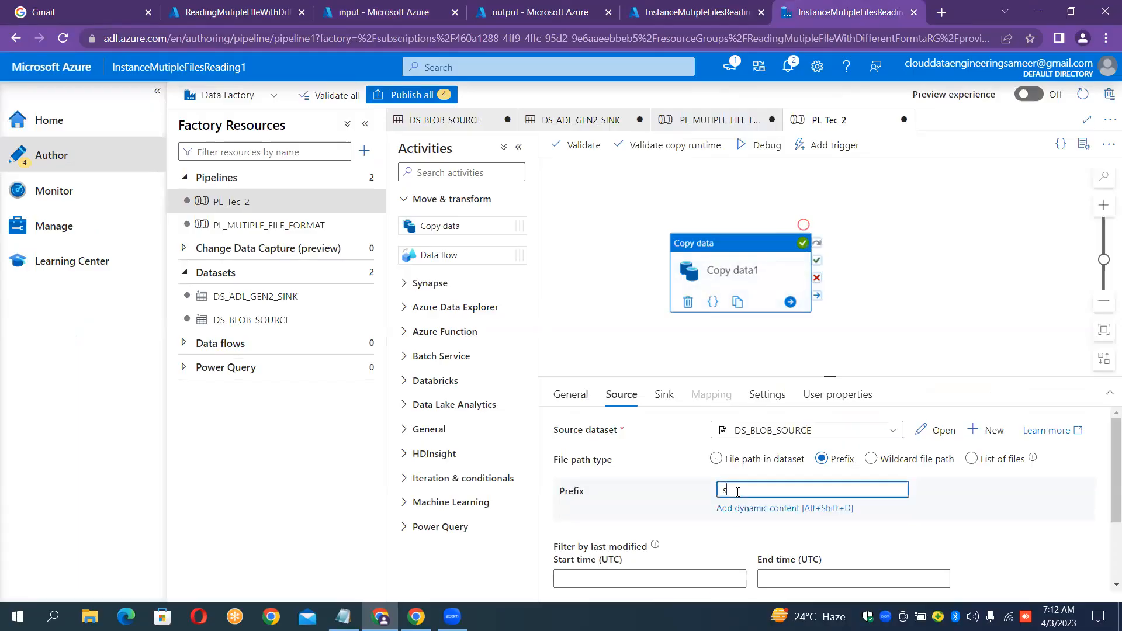
key(BackSpace)
text(S)
Delete the copied stuents.json from the output container.
click(377, 13)
click(532, 12)
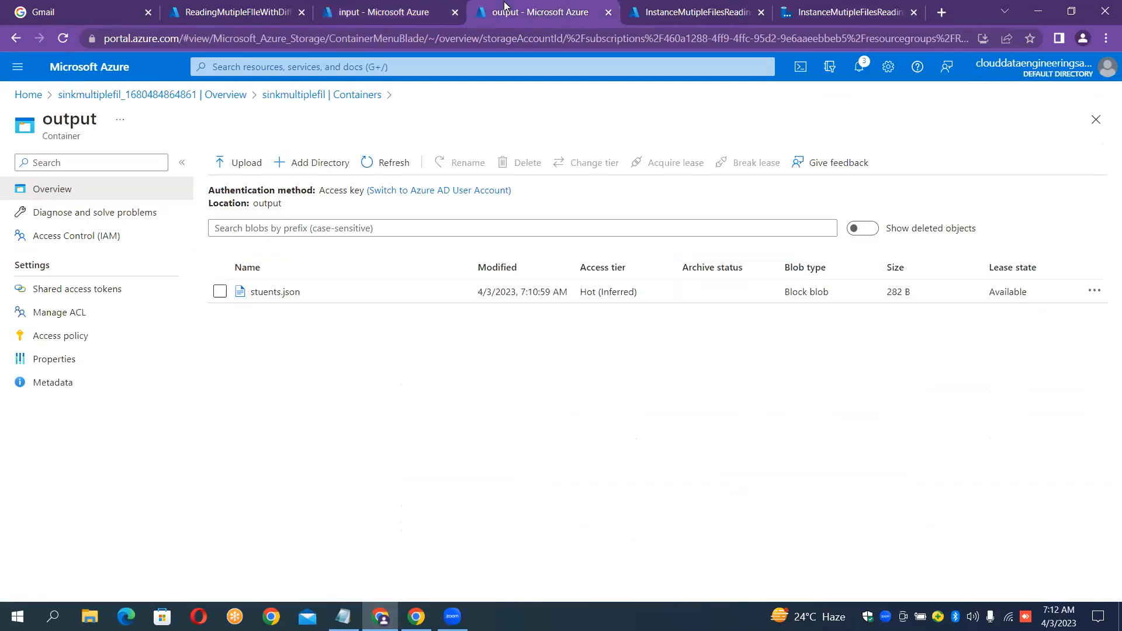
click(220, 291)
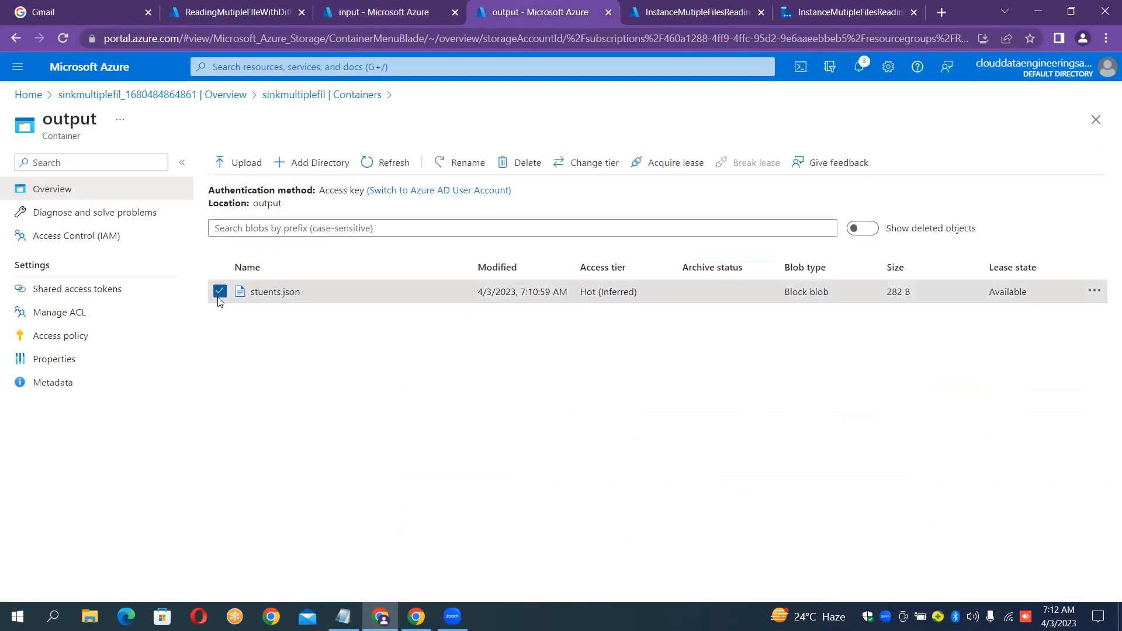
click(522, 165)
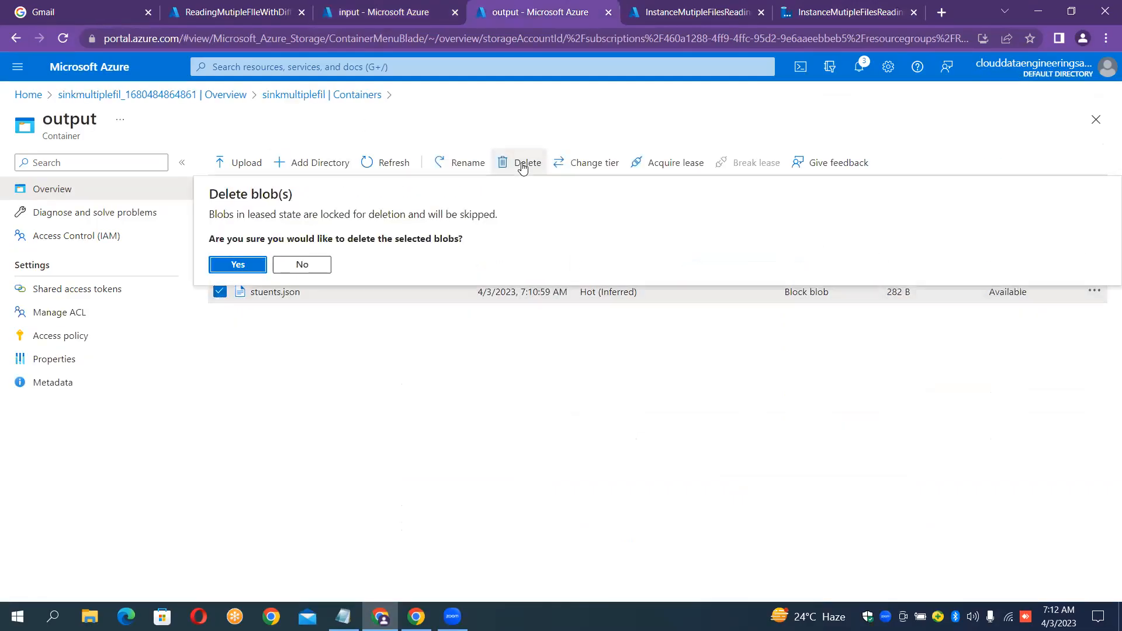
click(246, 267)
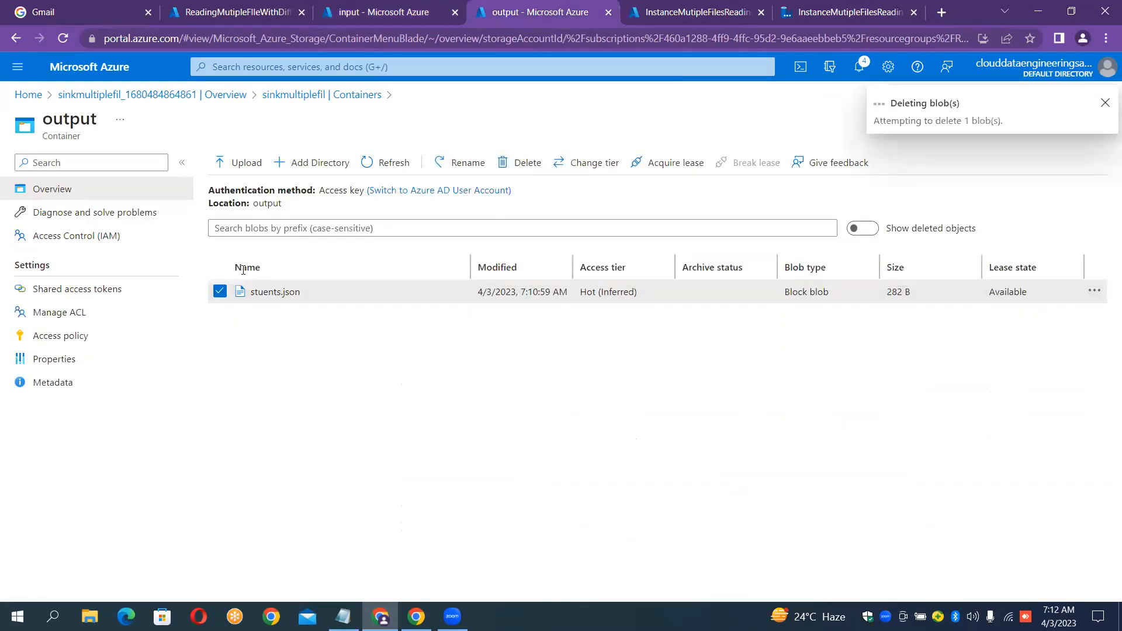
click(744, 7)
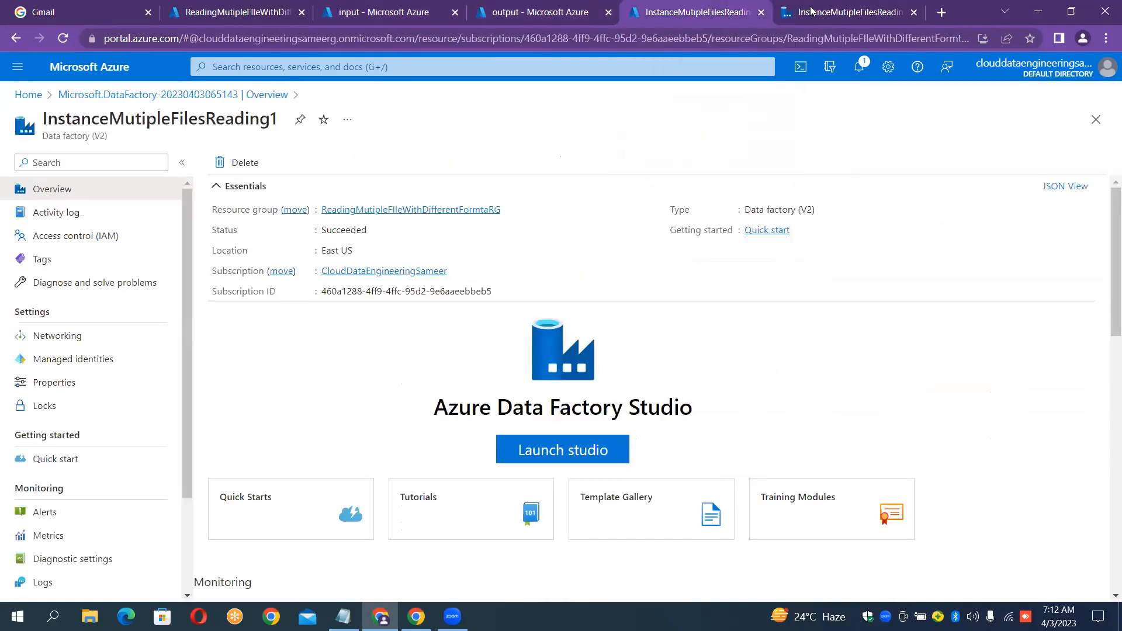
click(816, 12)
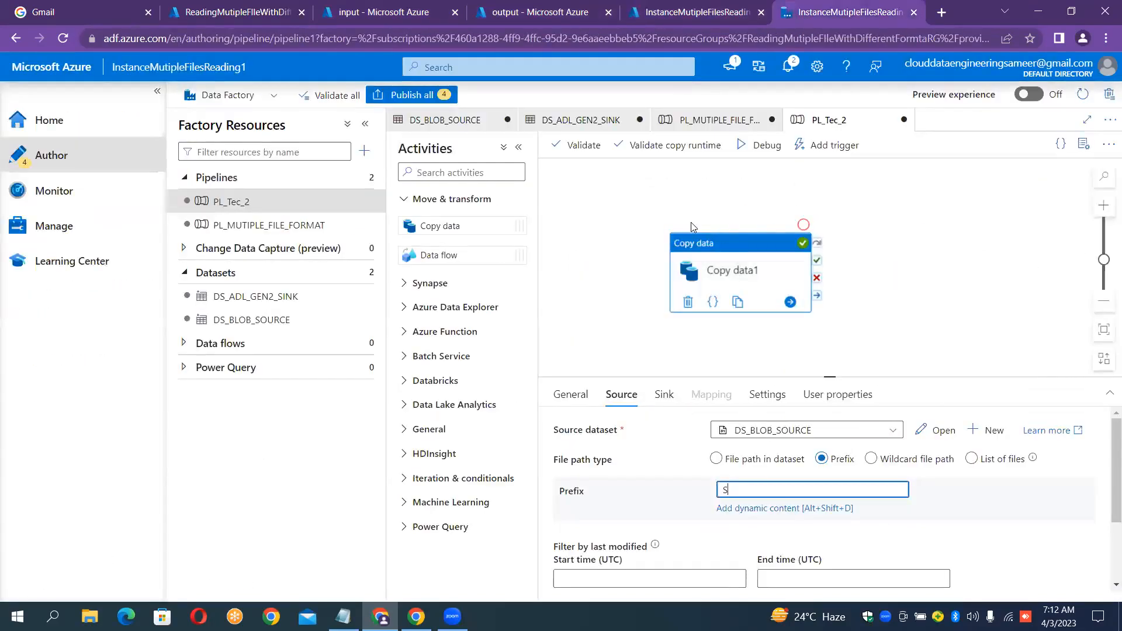
Rerun PL_Tec_2 in Debug and confirm only Sales.csv (10.21 KiB) was copied to output.
click(745, 145)
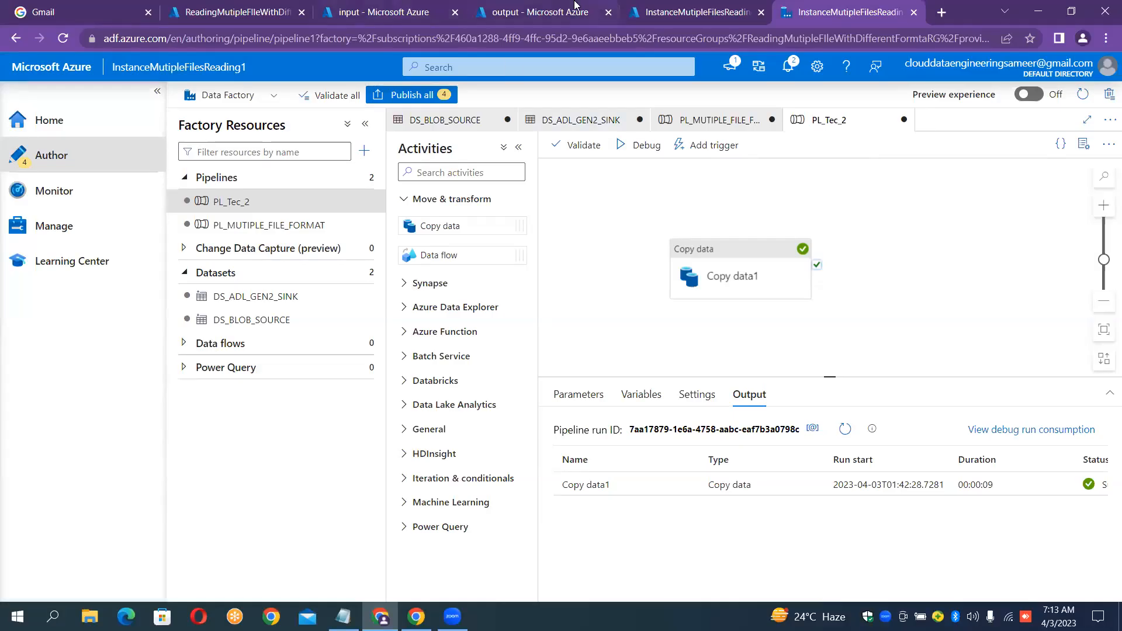
click(558, 12)
click(388, 164)
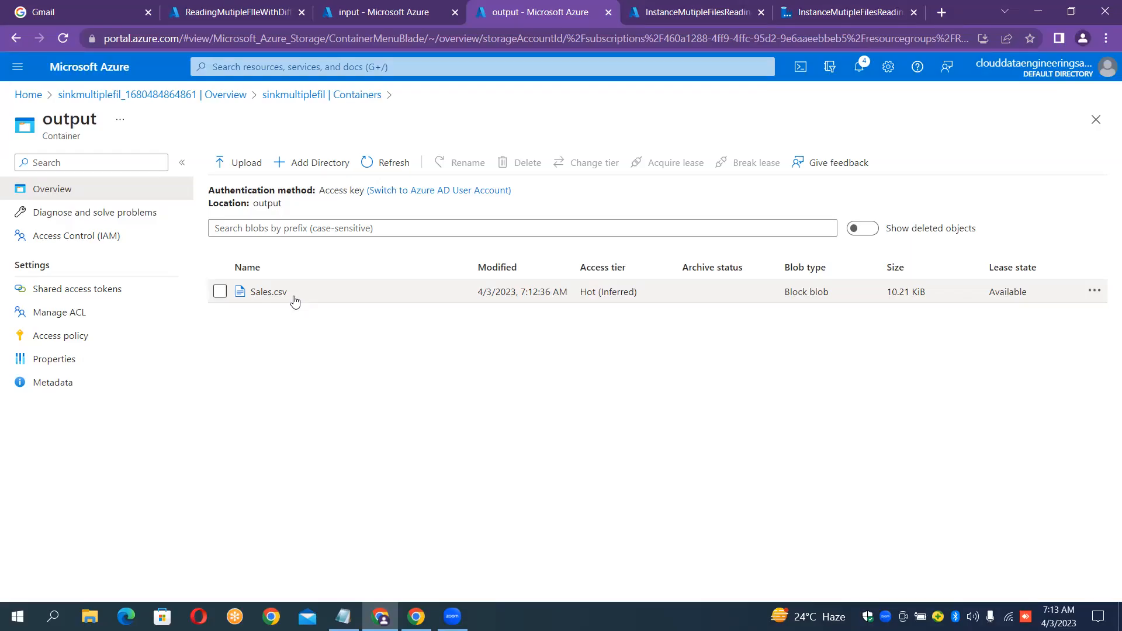
click(723, 7)
click(821, 12)
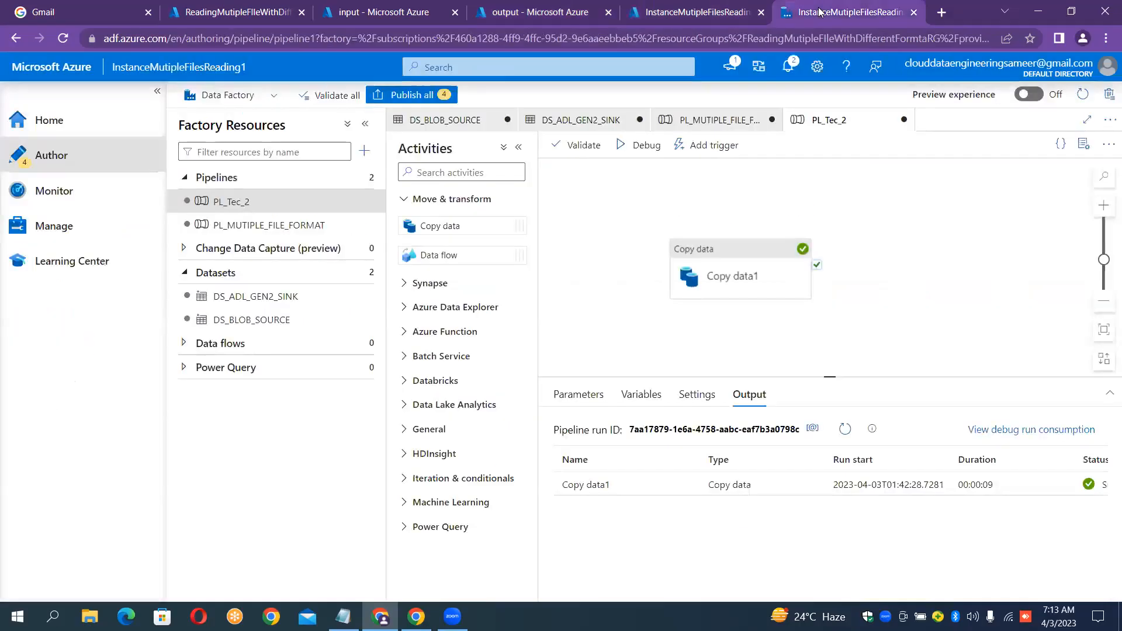
click(738, 255)
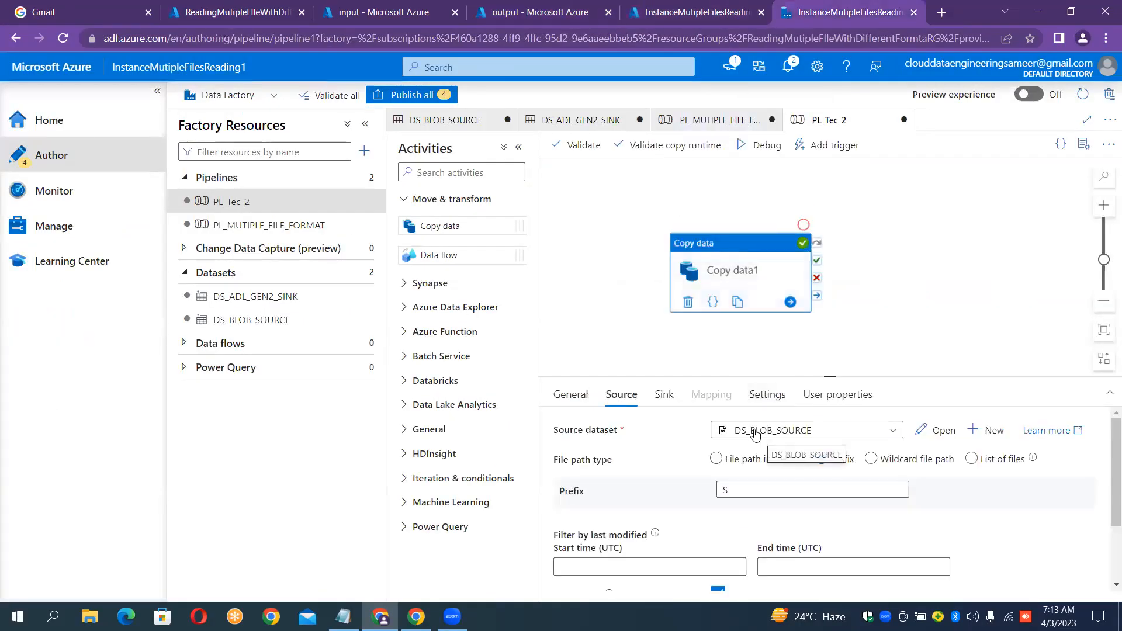